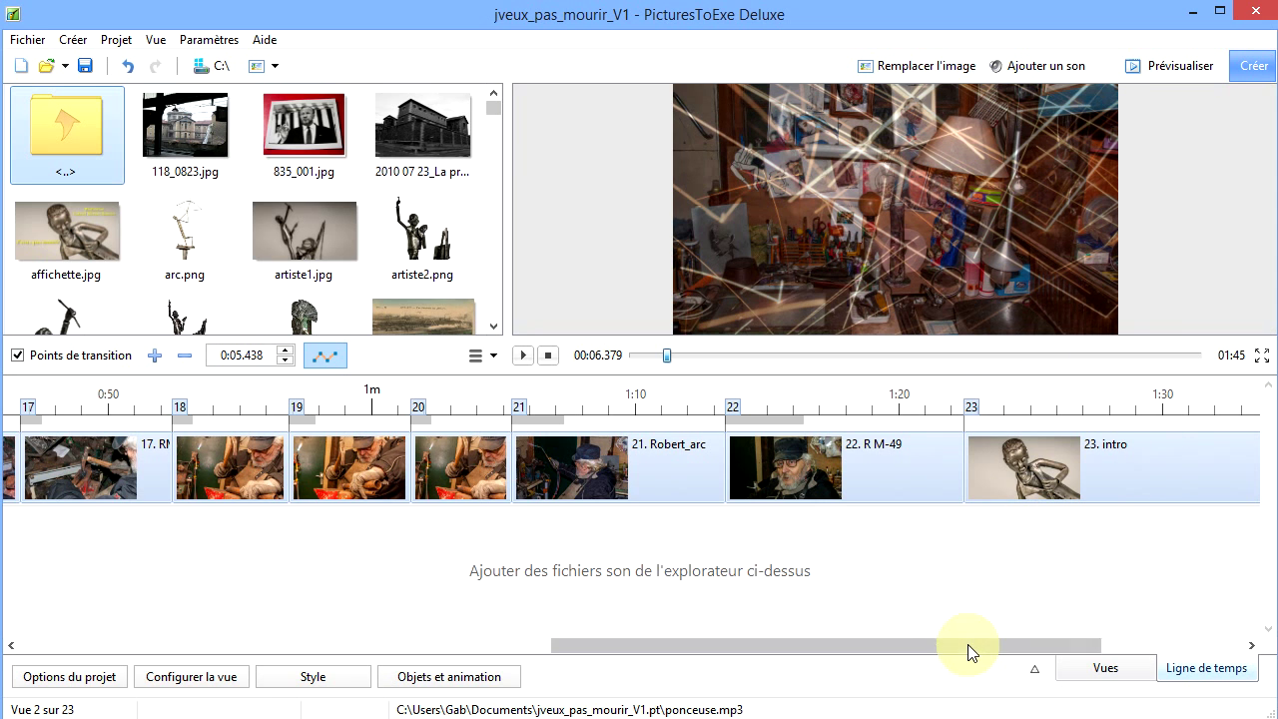
- Add Robert.mp3 from the project folder to the start of the timeline as the first audio track
drag(967, 646, 474, 629)
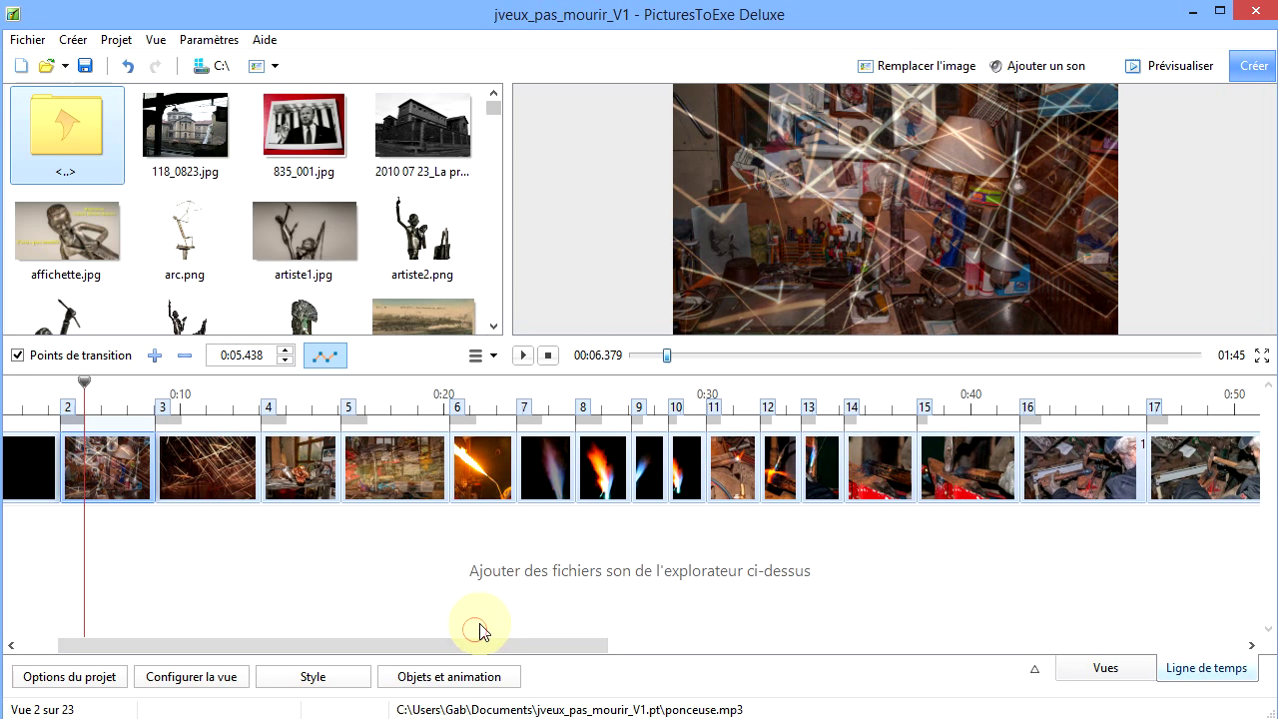
mouse_move(560, 644)
mouse_down()
mouse_move(515, 644)
mouse_move(556, 637)
mouse_up()
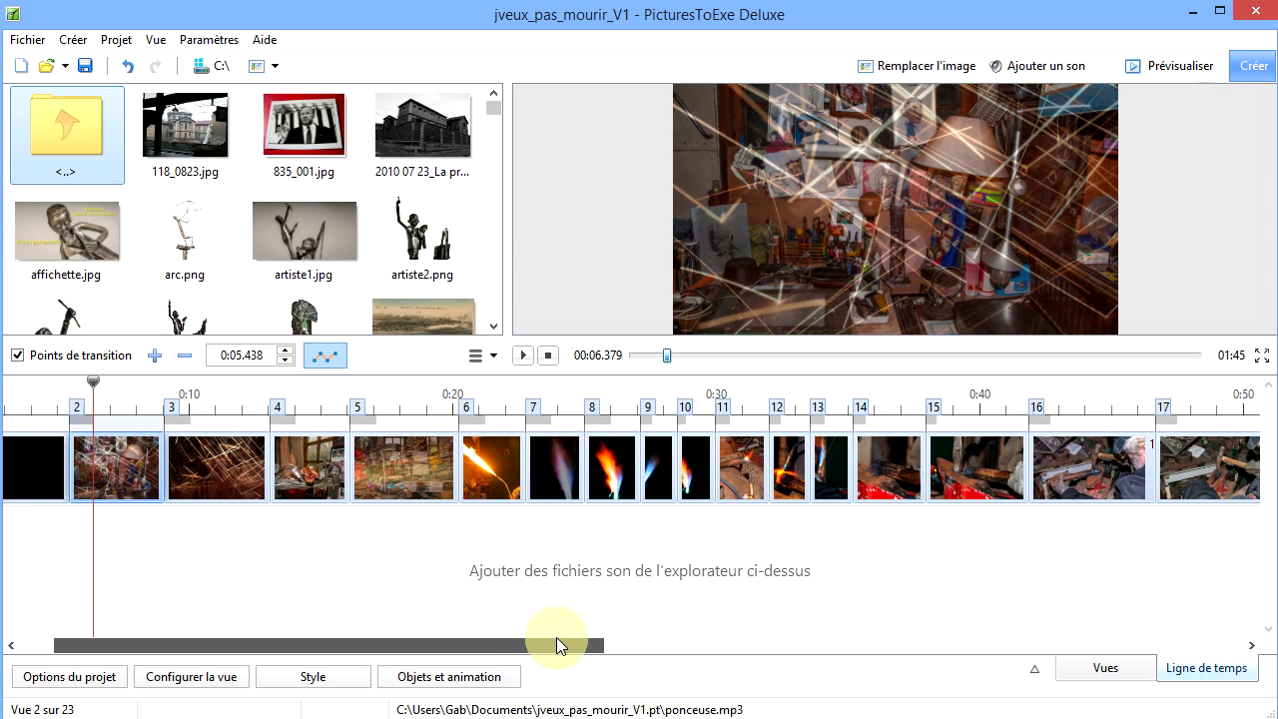
drag(557, 638, 1021, 623)
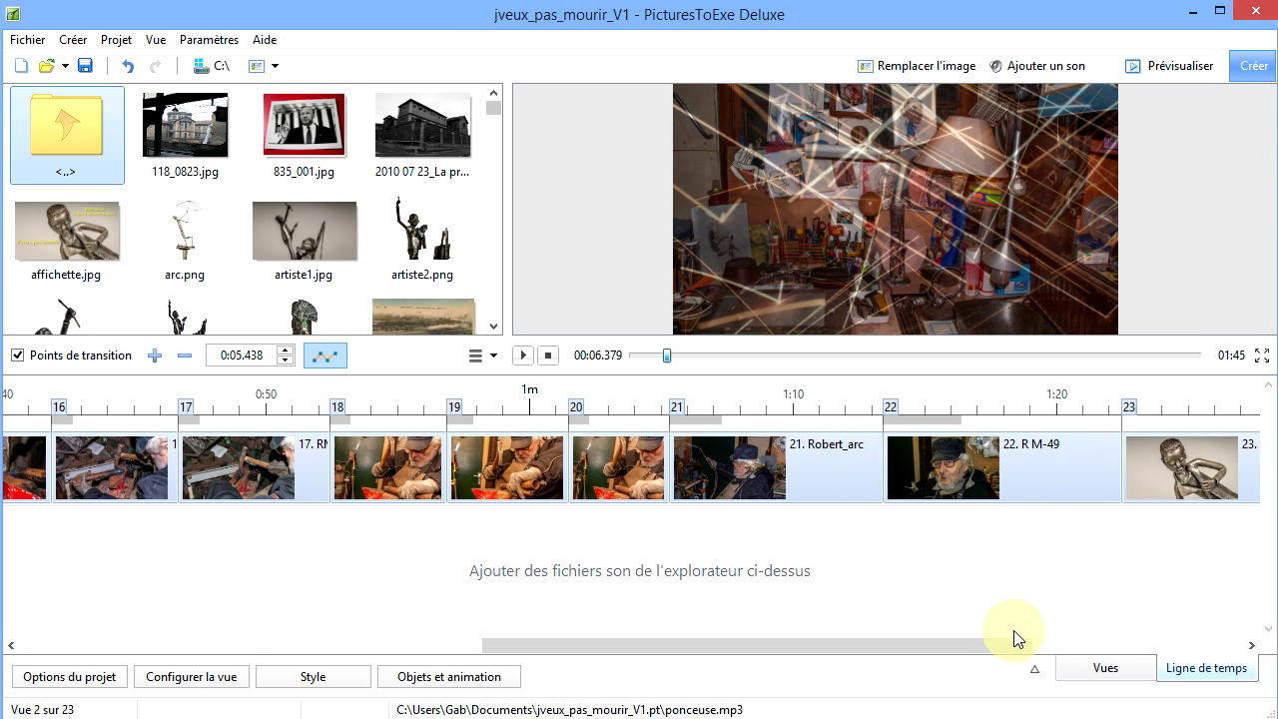
drag(1017, 639, 545, 655)
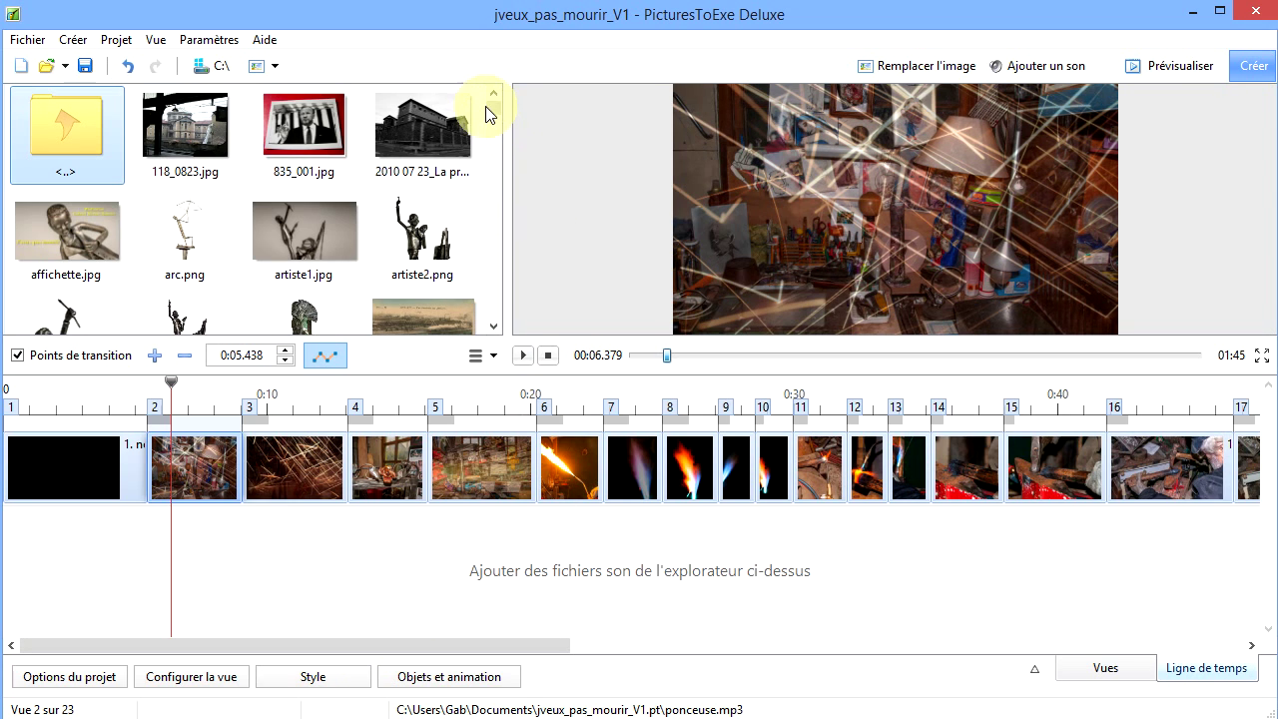
drag(489, 114, 490, 308)
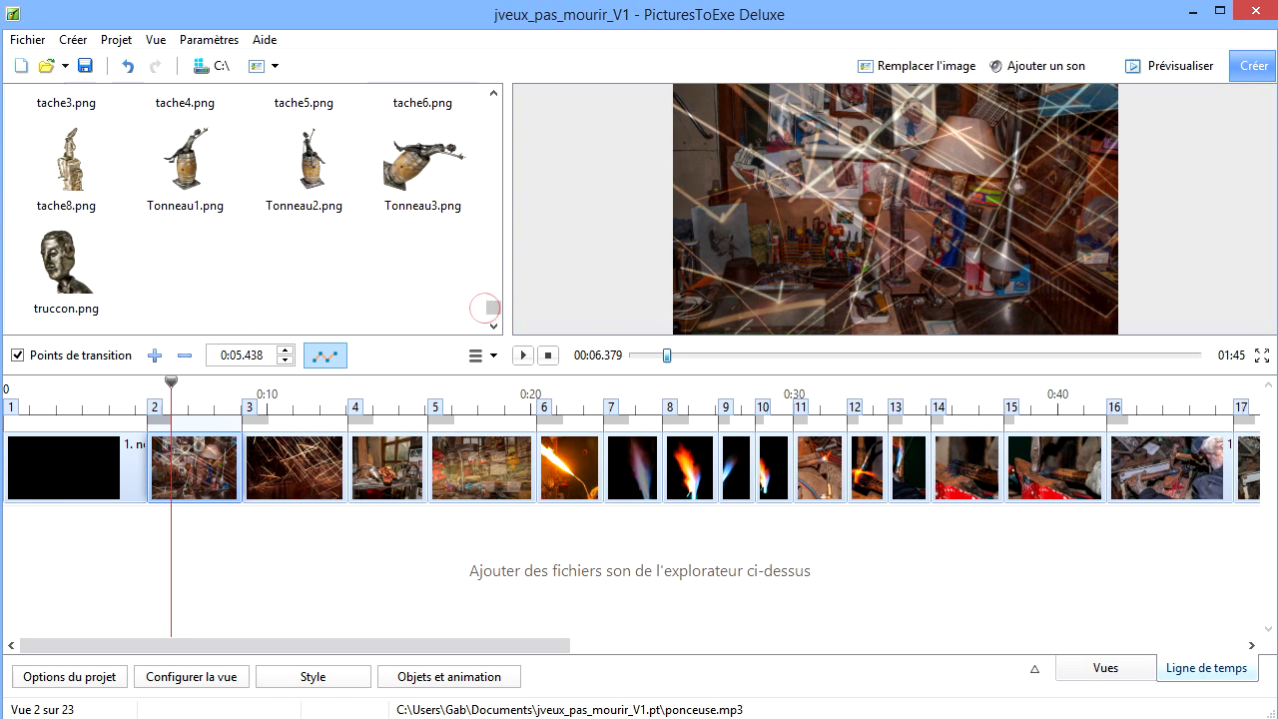
drag(493, 307, 494, 275)
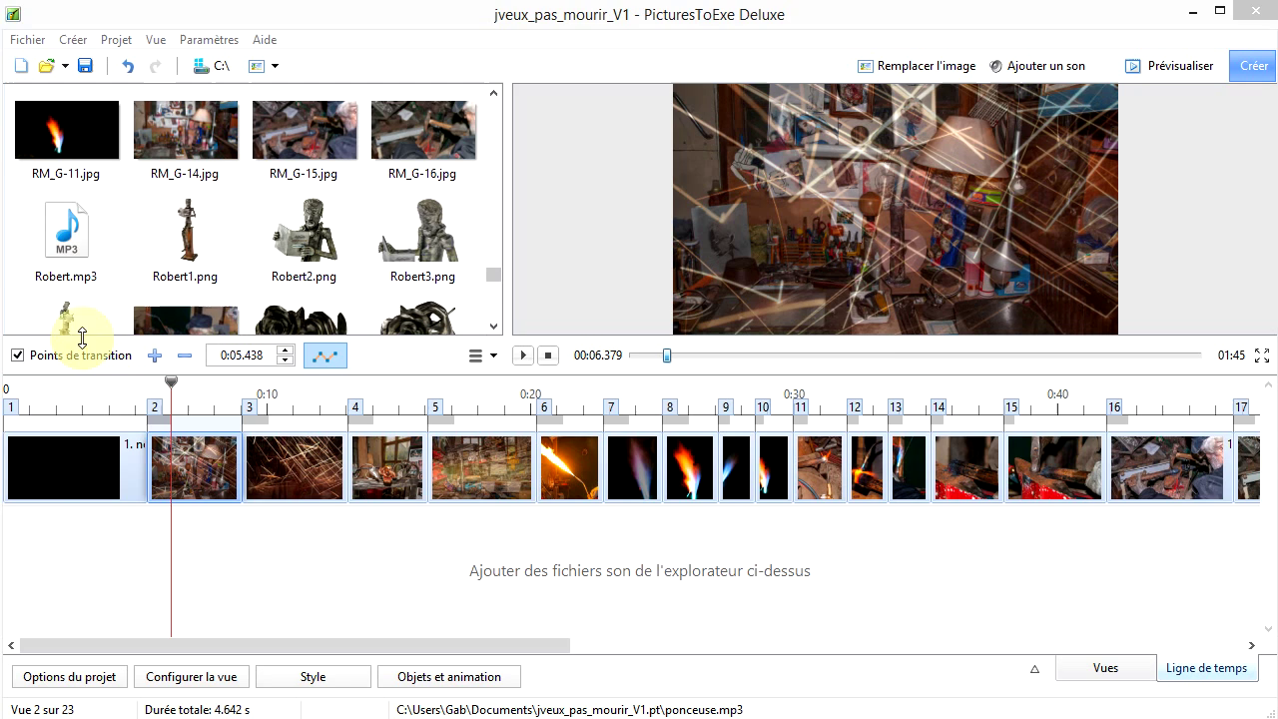
click(72, 262)
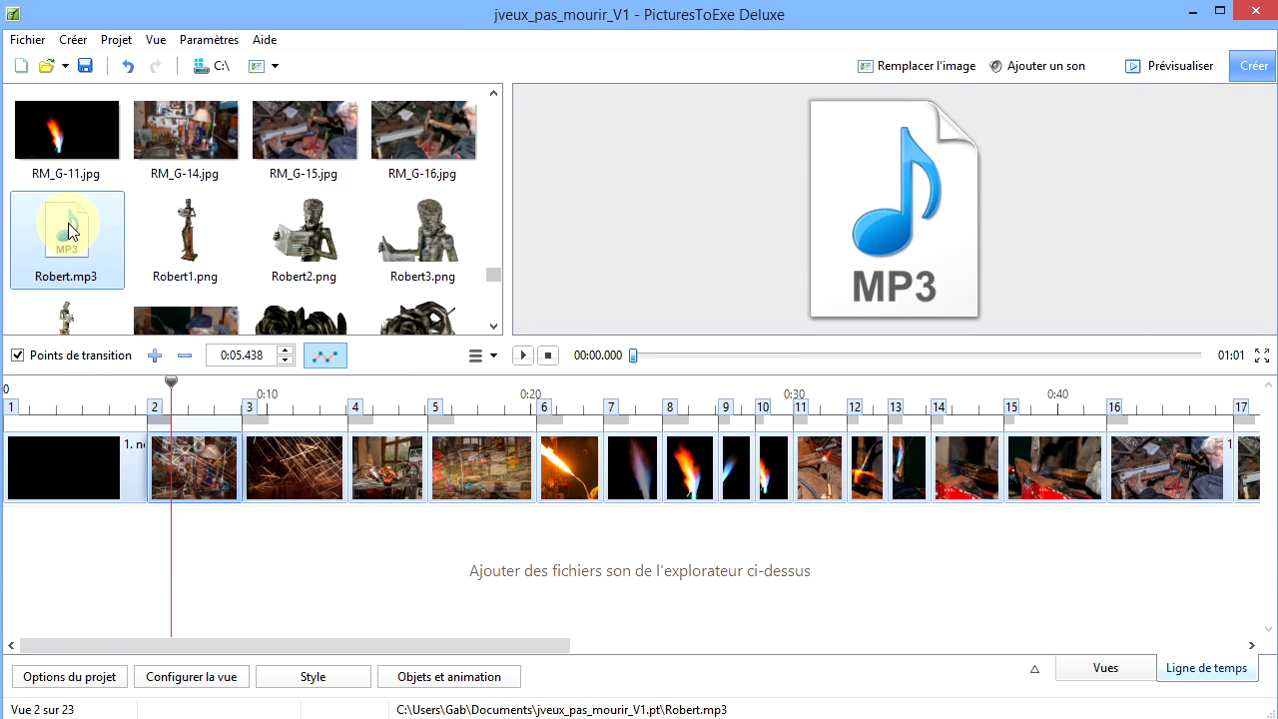
mouse_move(67, 223)
mouse_down()
mouse_move(69, 533)
mouse_move(7, 545)
mouse_up()
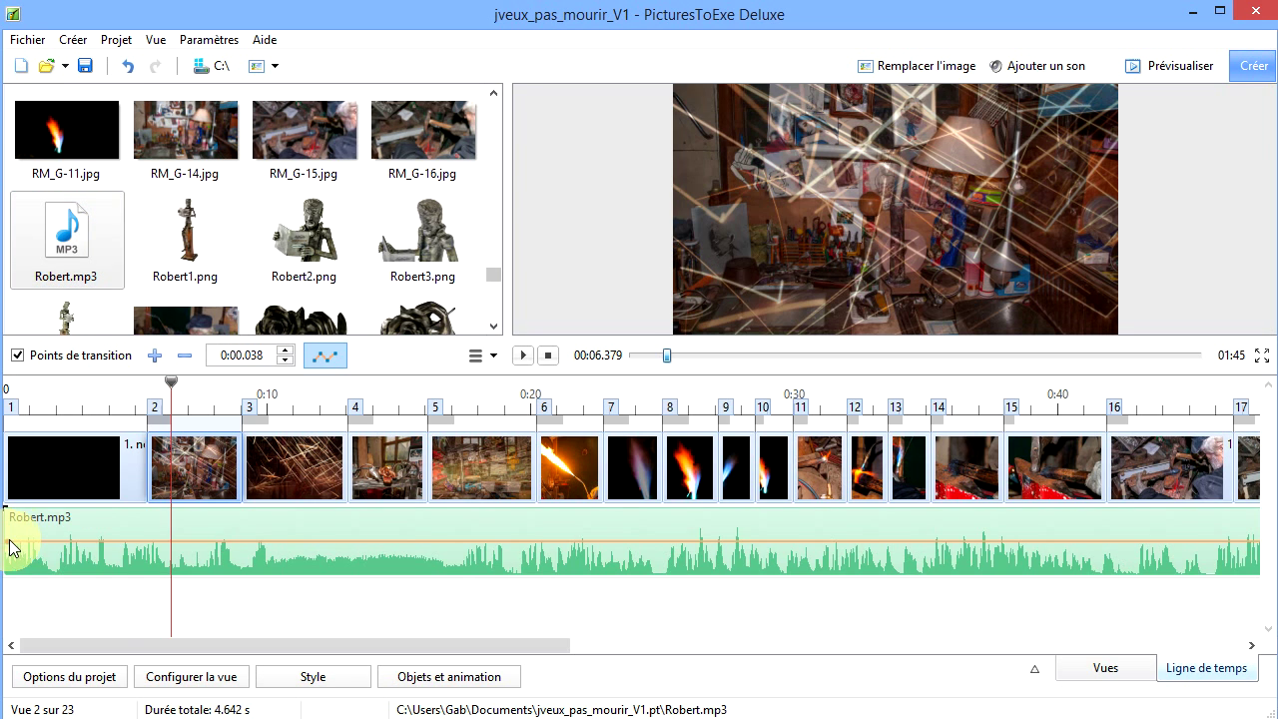
click(47, 542)
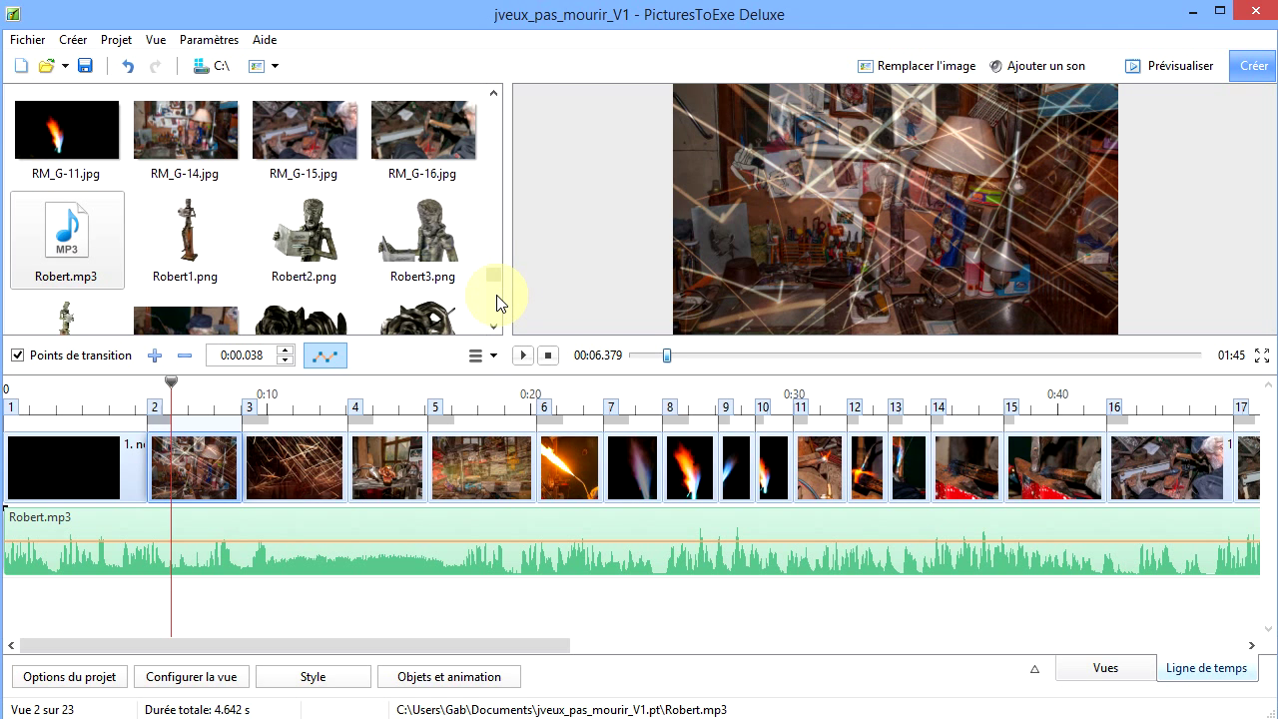
- Add ponceuse.mp3 at the start of the timeline on a second audio track below Robert.mp3
drag(500, 284, 497, 248)
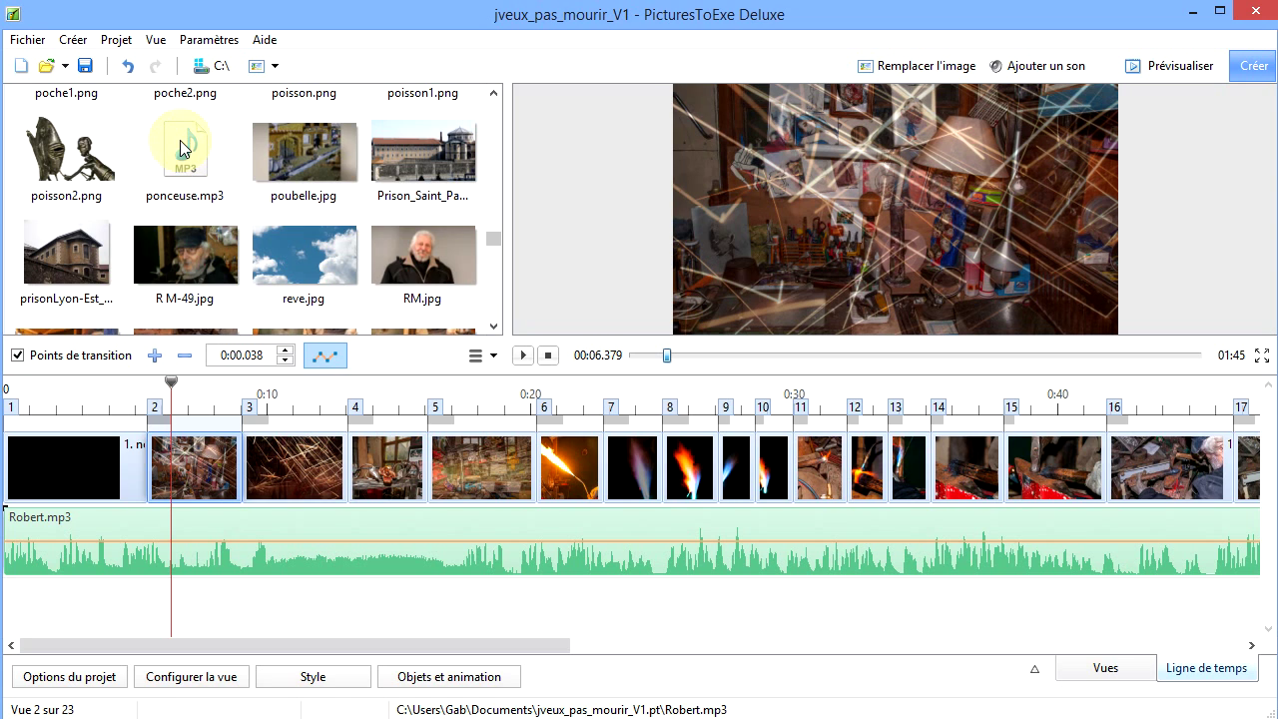
mouse_move(182, 155)
mouse_down()
mouse_move(104, 525)
mouse_move(39, 619)
mouse_move(6, 617)
mouse_up()
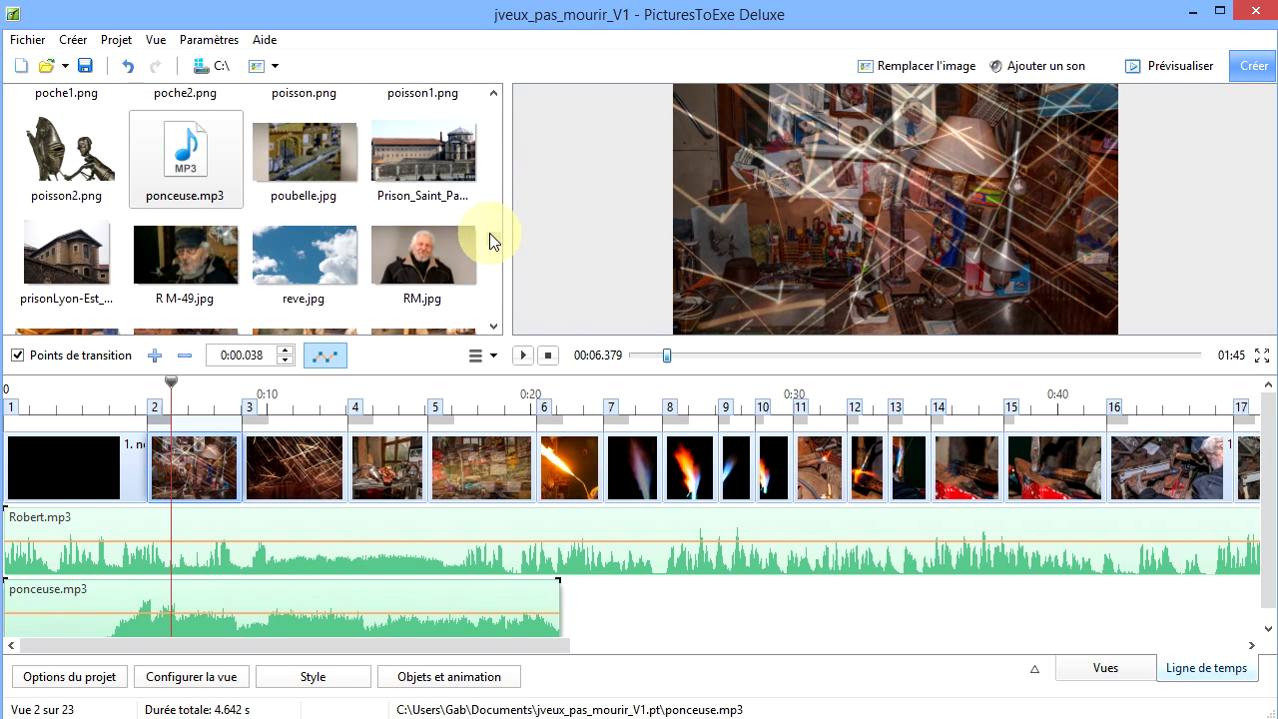
- Add Kong.mp3 to the second audio track after ponceuse.mp3, starting at about 0:22.921
scroll(491, 241, down, 4)
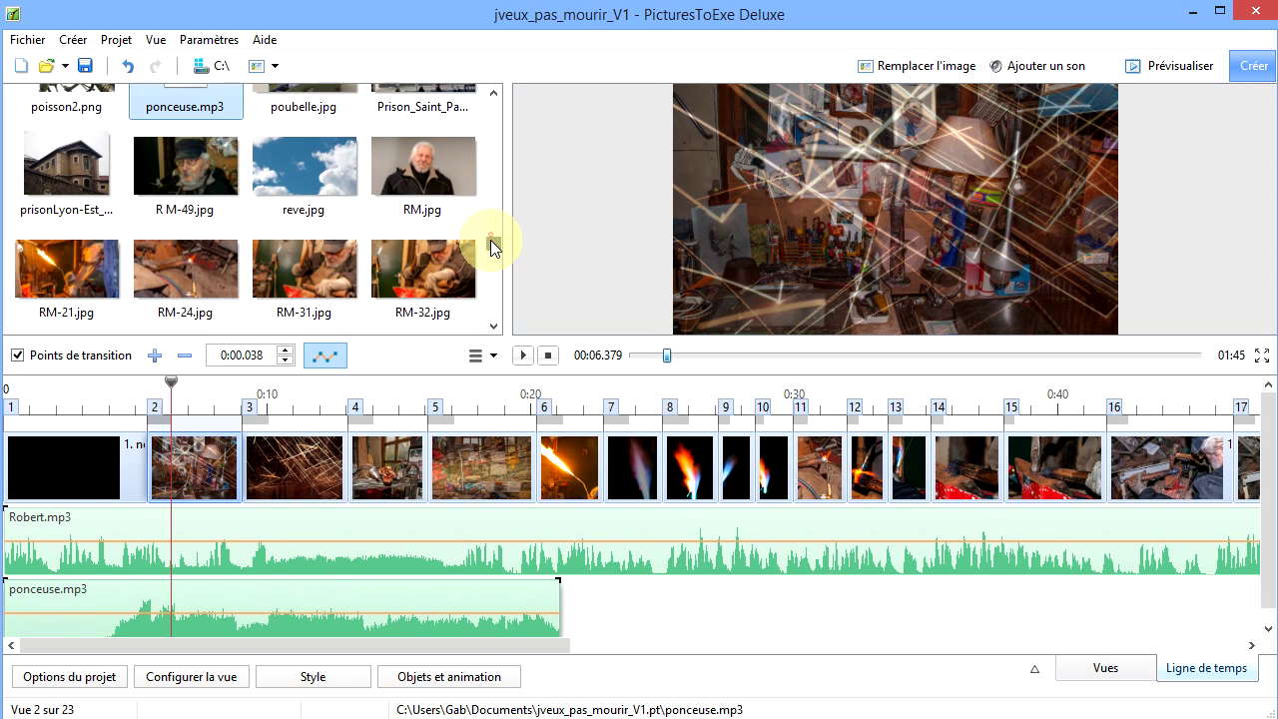
scroll(489, 258, down, 3)
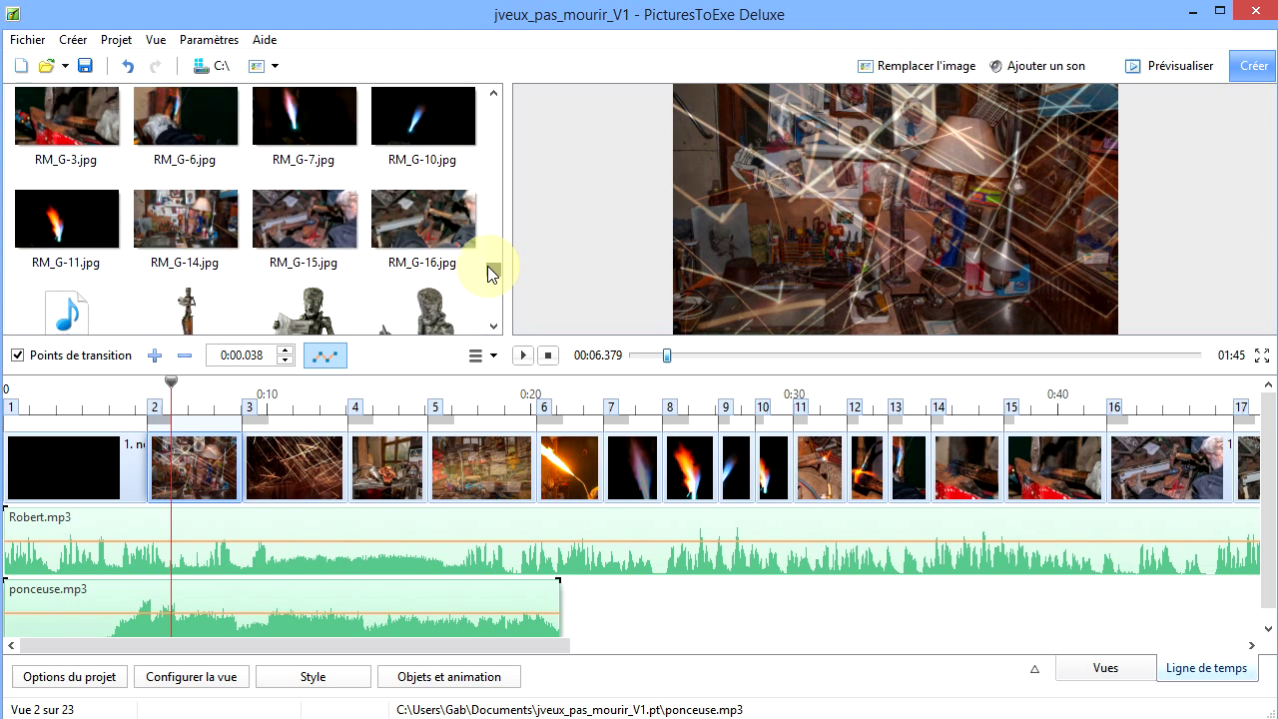
scroll(491, 277, down, 6)
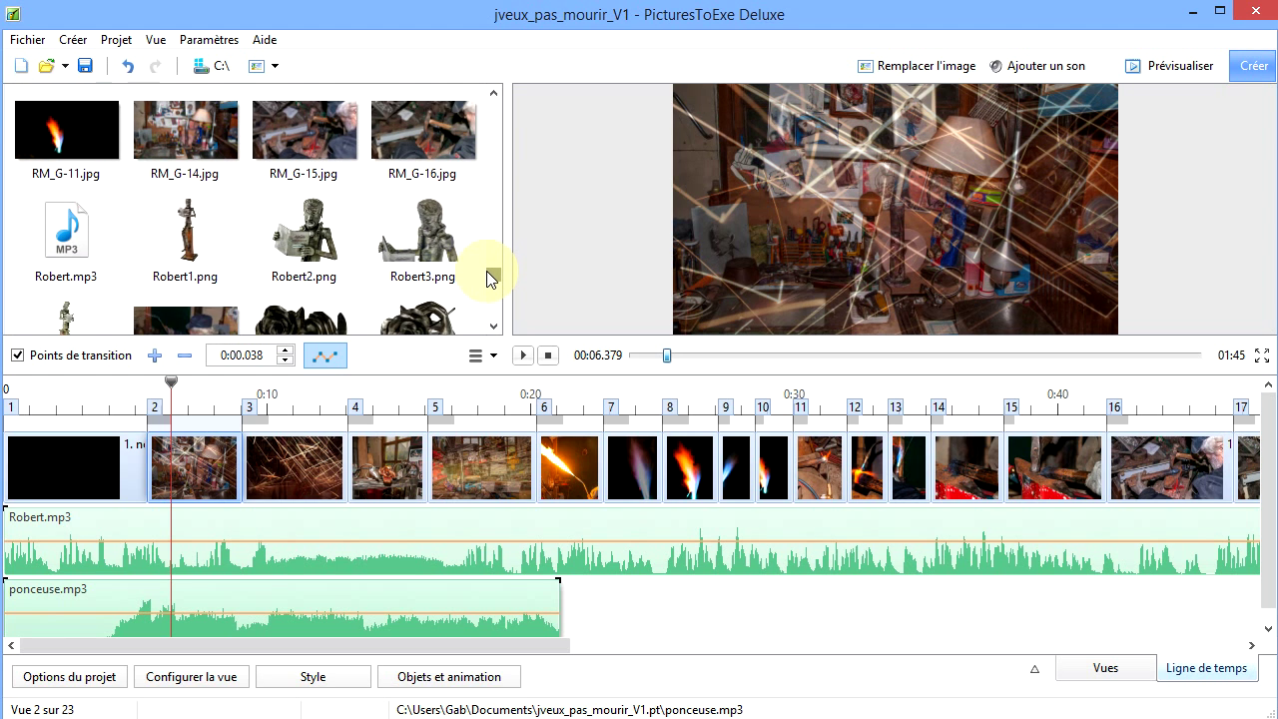
scroll(488, 280, up, 14)
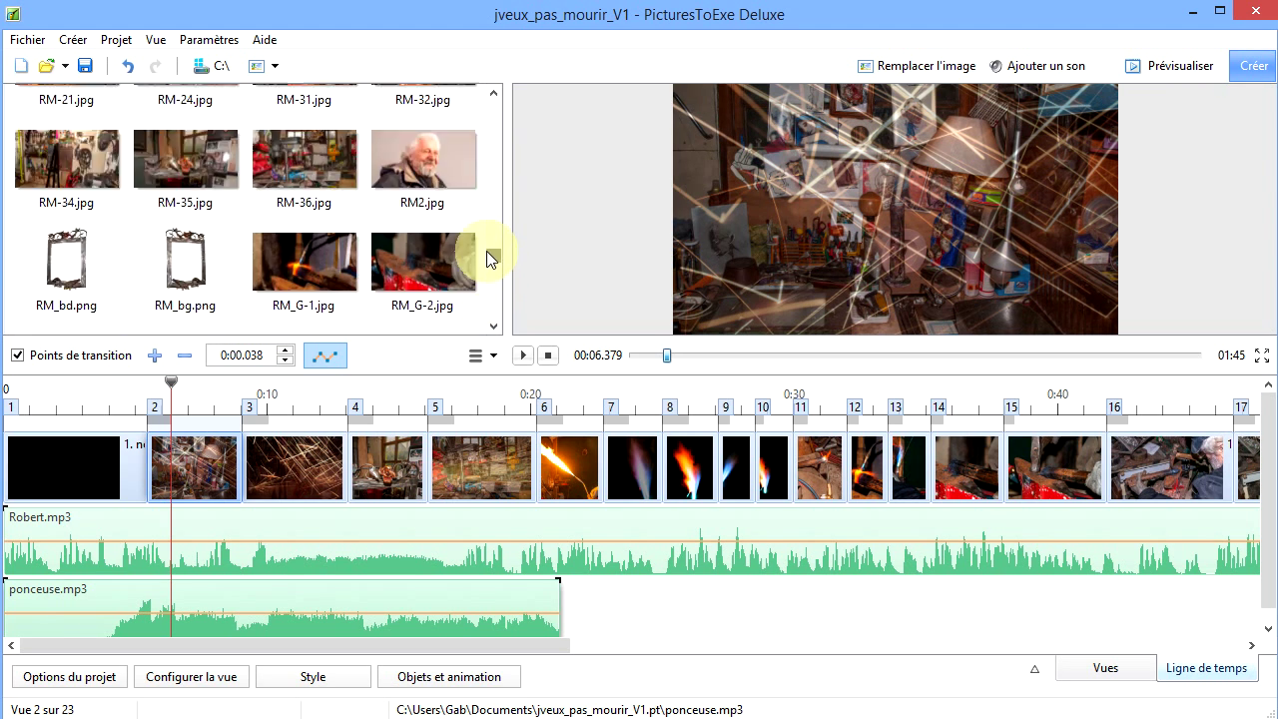
scroll(490, 225, down, 2)
scroll(489, 228, up, 6)
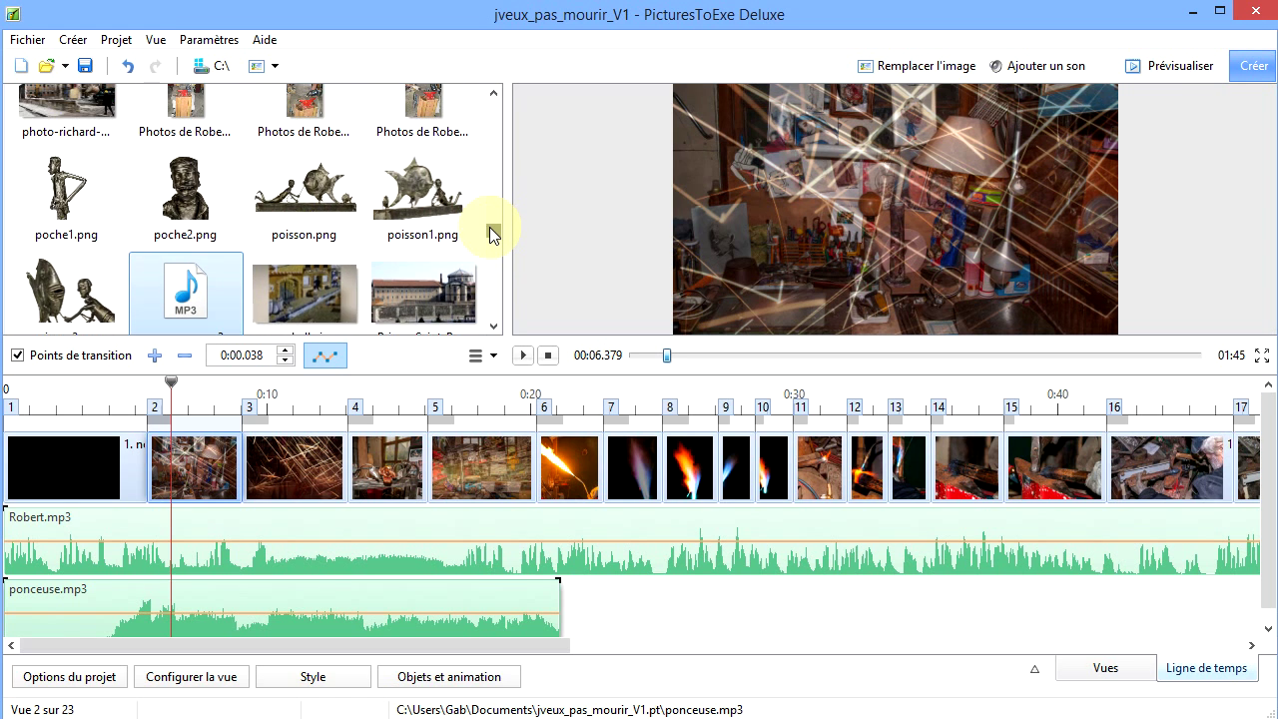
drag(490, 212, 491, 202)
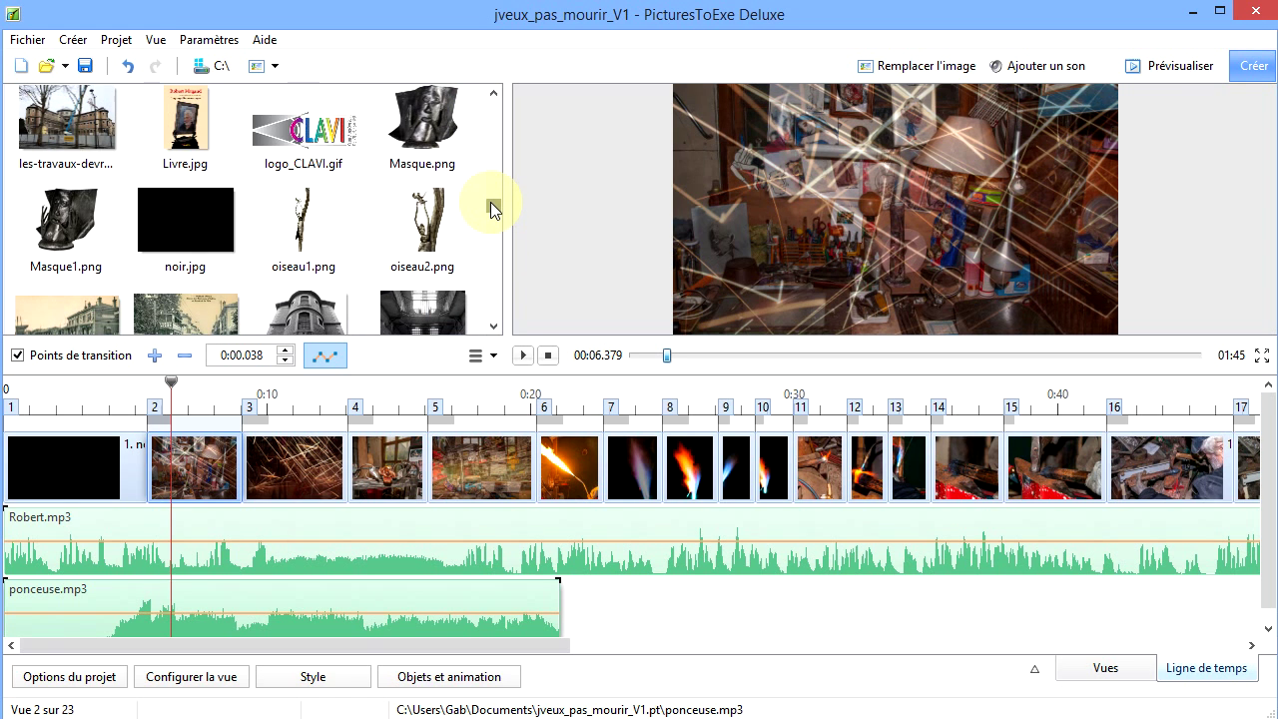
click(223, 609)
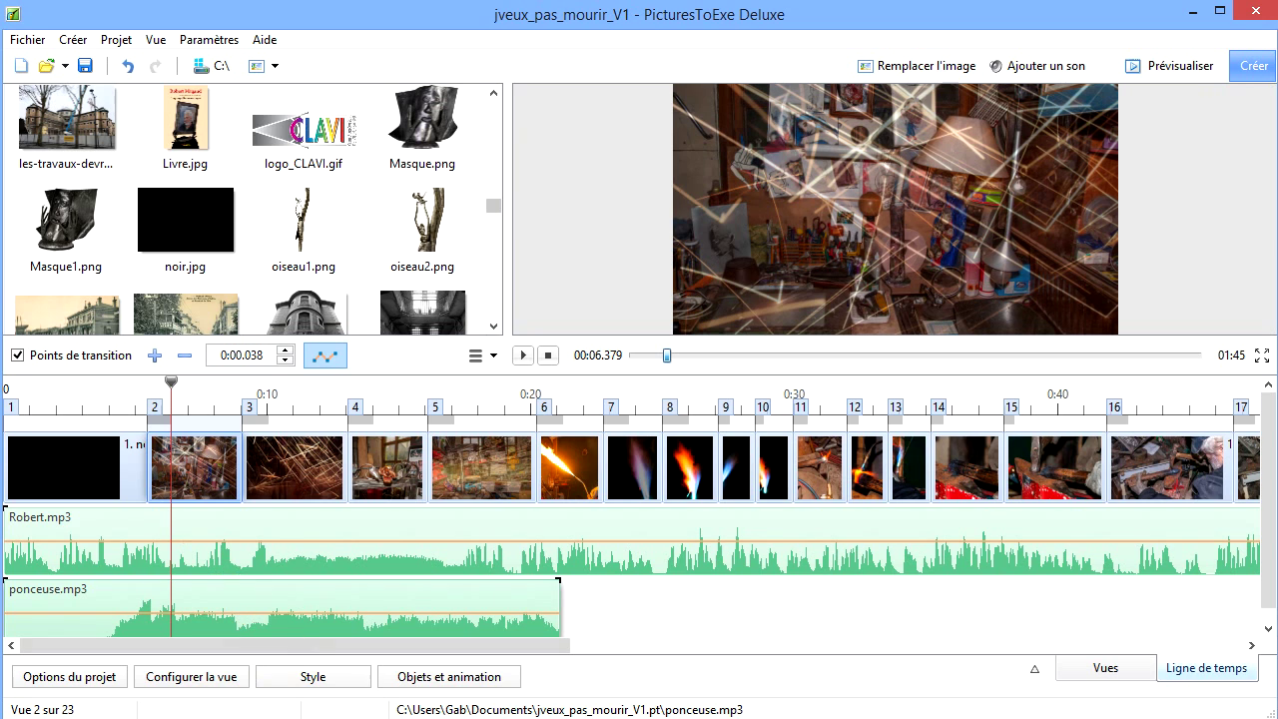
click(185, 149)
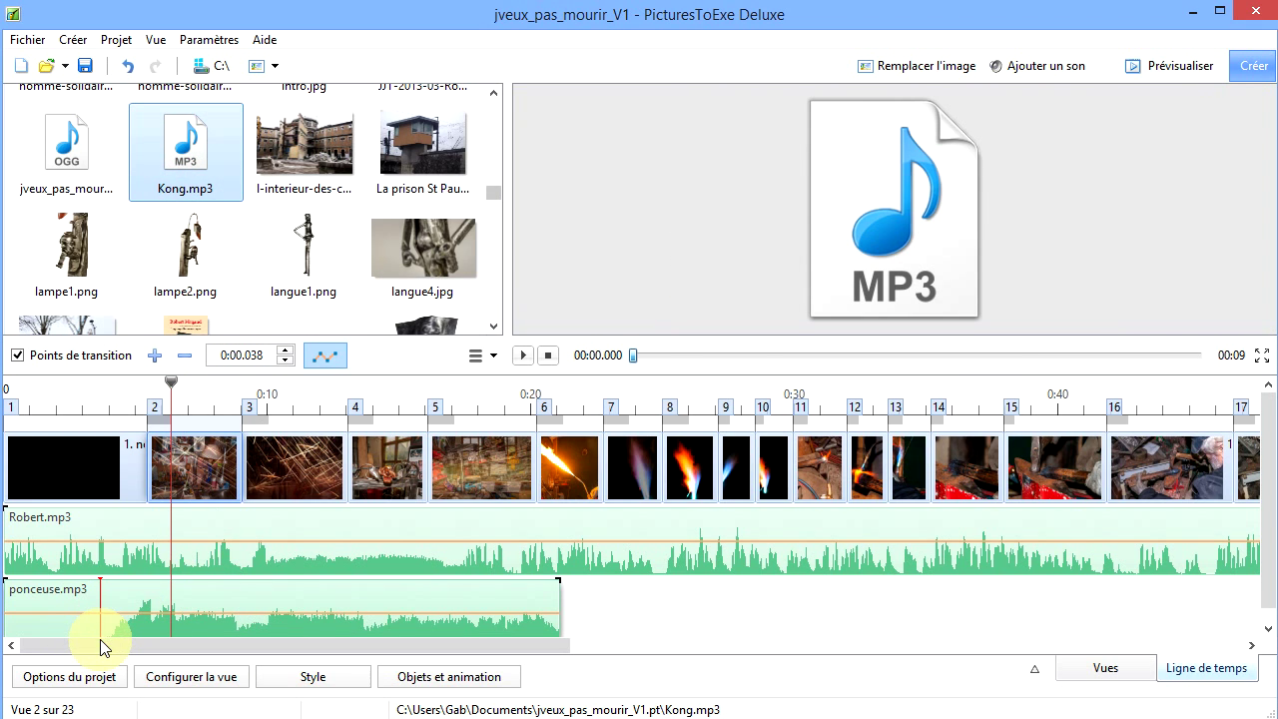
double_click(608, 636)
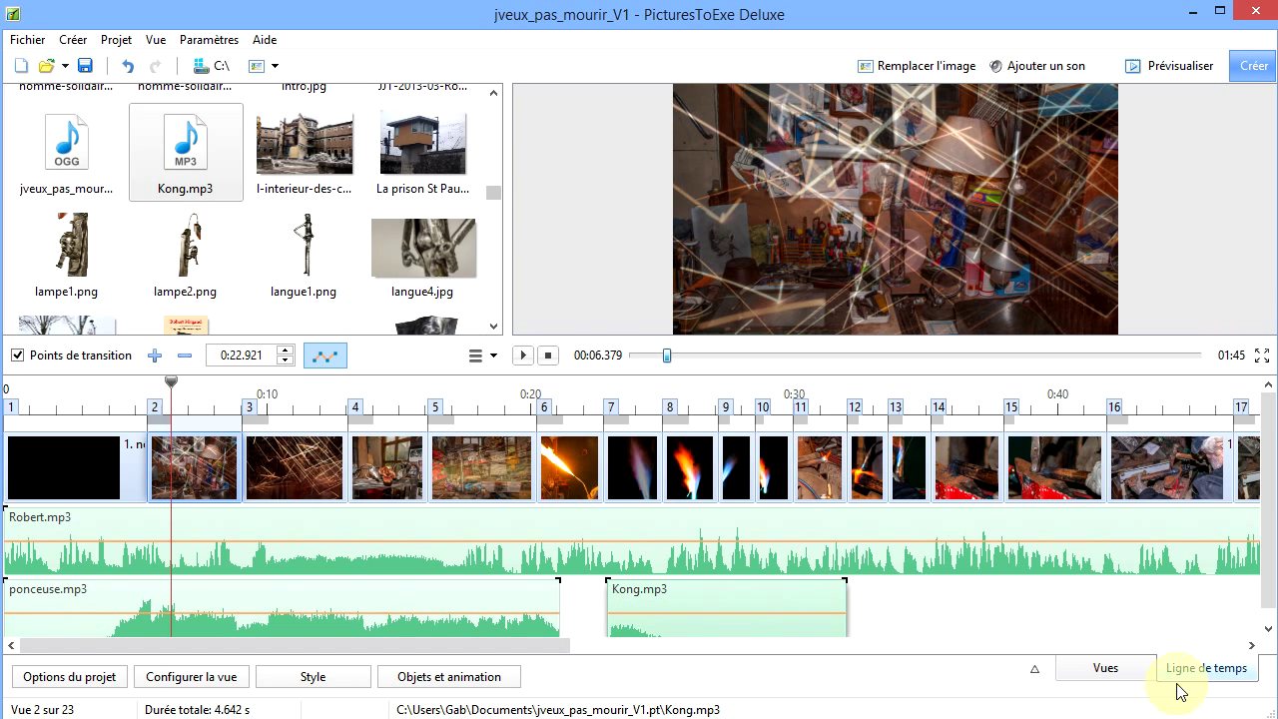
- Enlarge the timeline area, and place Kong.mp3 on a third track with it and ponceuse.mp3 both starting at 0:00.000
click(1037, 669)
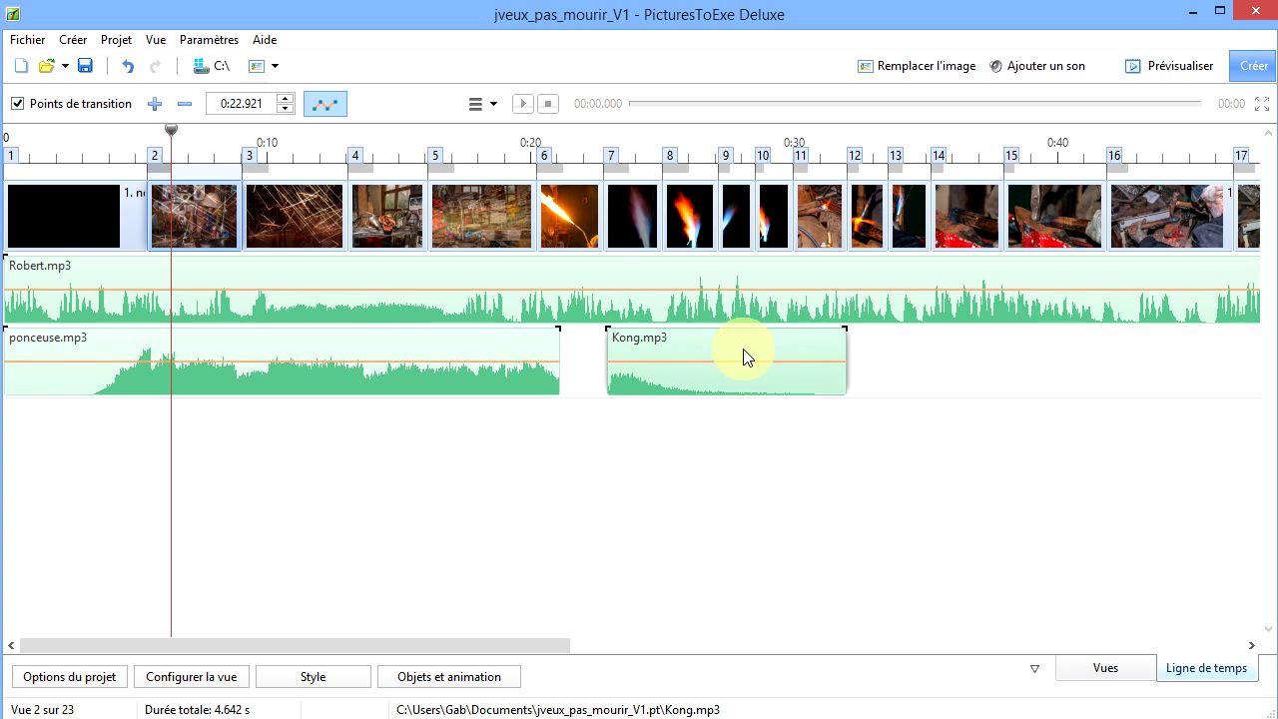
drag(744, 356, 182, 456)
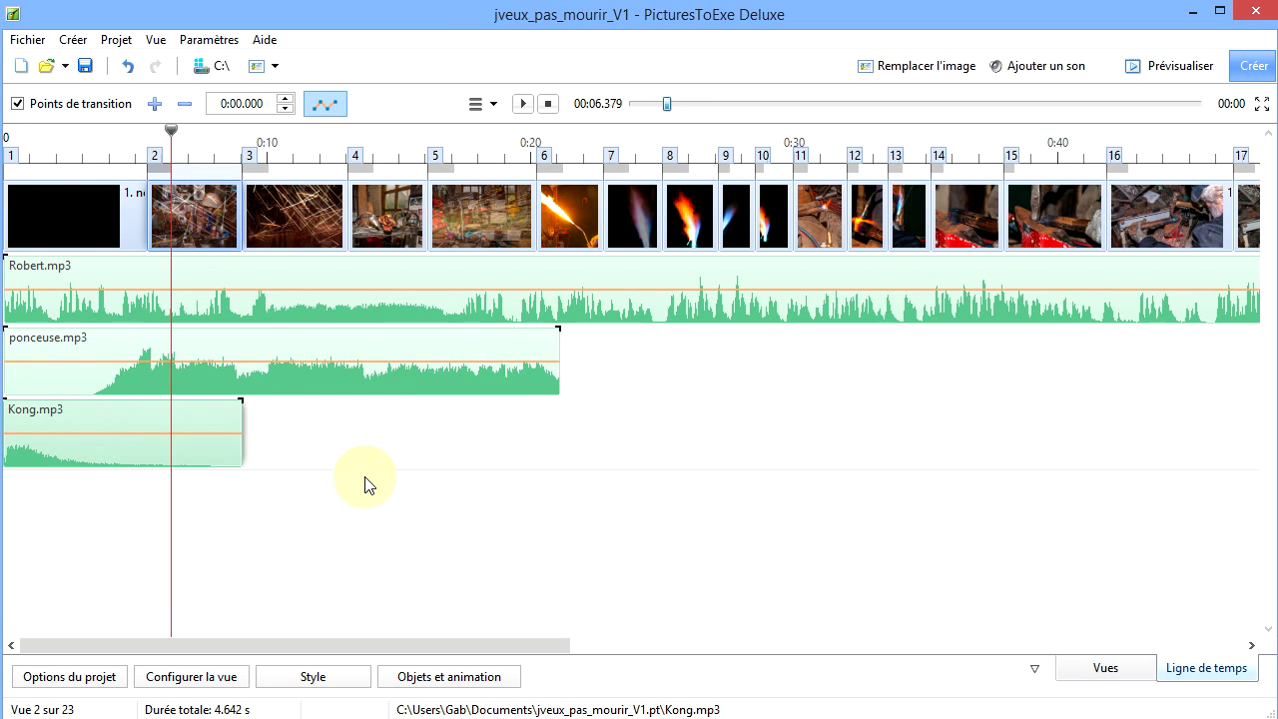
click(85, 352)
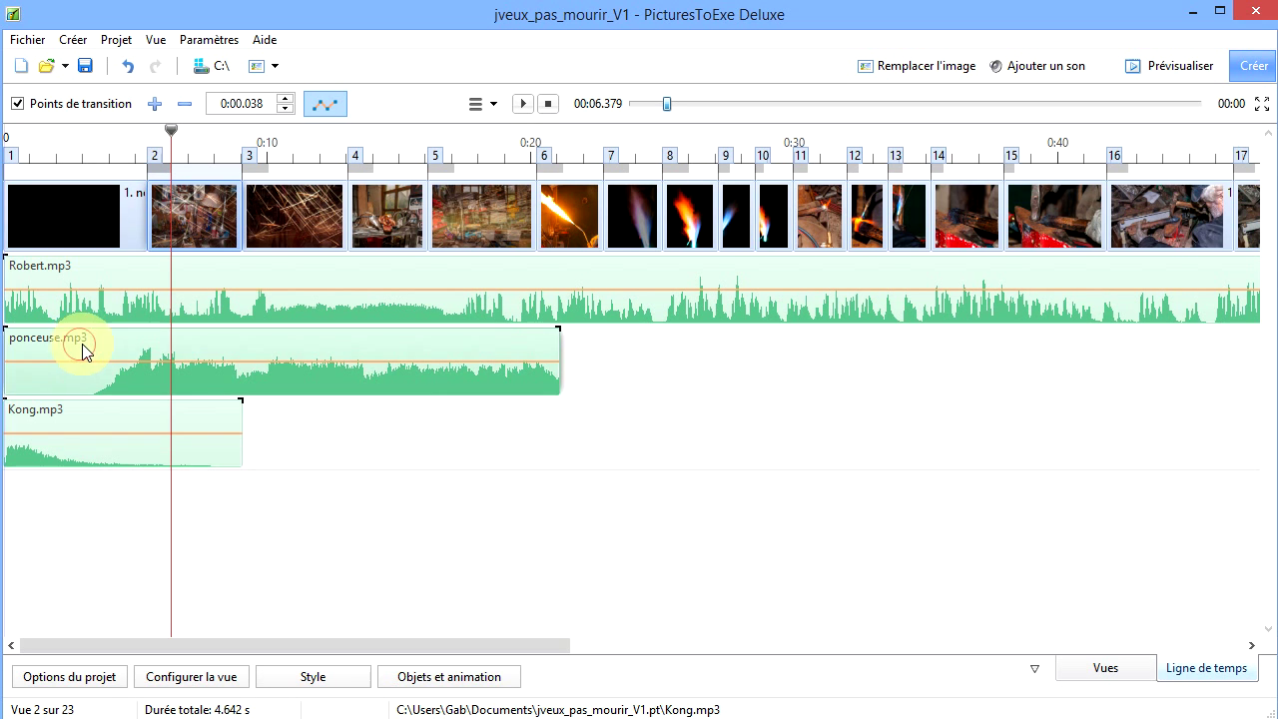
mouse_move(85, 352)
mouse_down()
mouse_move(406, 354)
mouse_move(78, 351)
mouse_up()
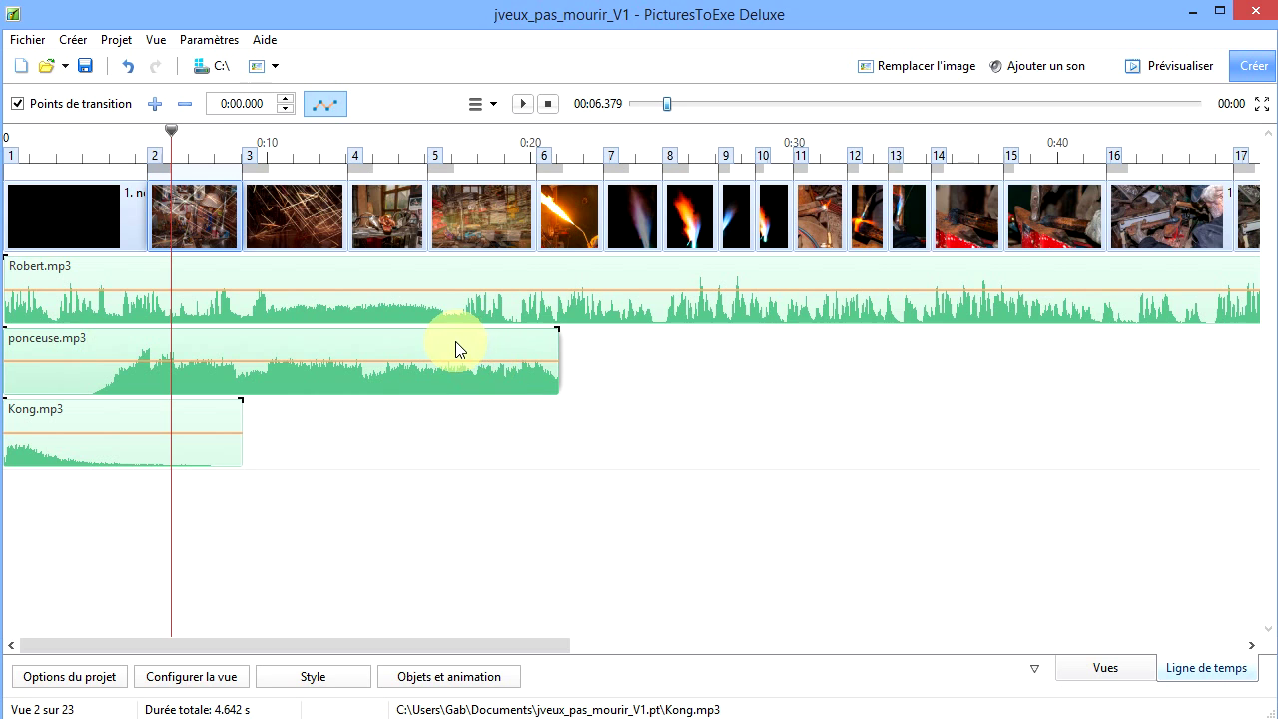
- Try overlapping ponceuse.mp3 with Robert.mp3 on the first track, and return ponceuse.mp3 to its own track
drag(450, 349, 451, 311)
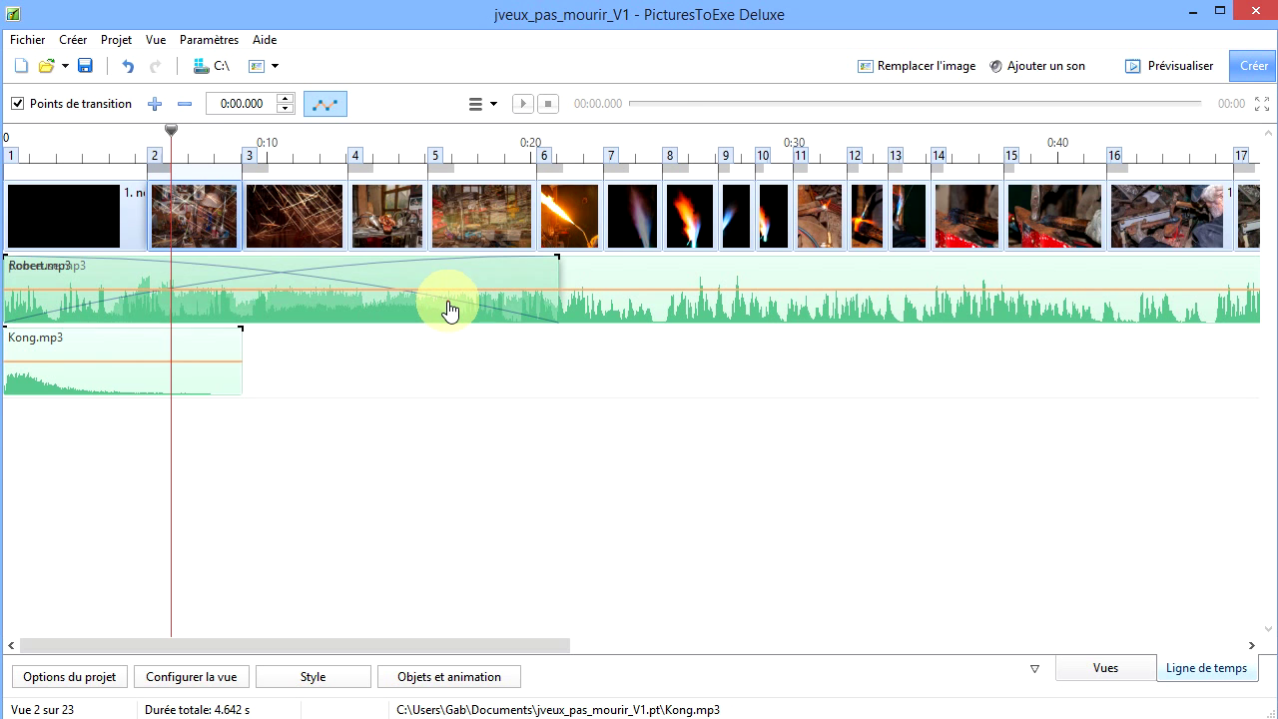
click(449, 309)
click(616, 278)
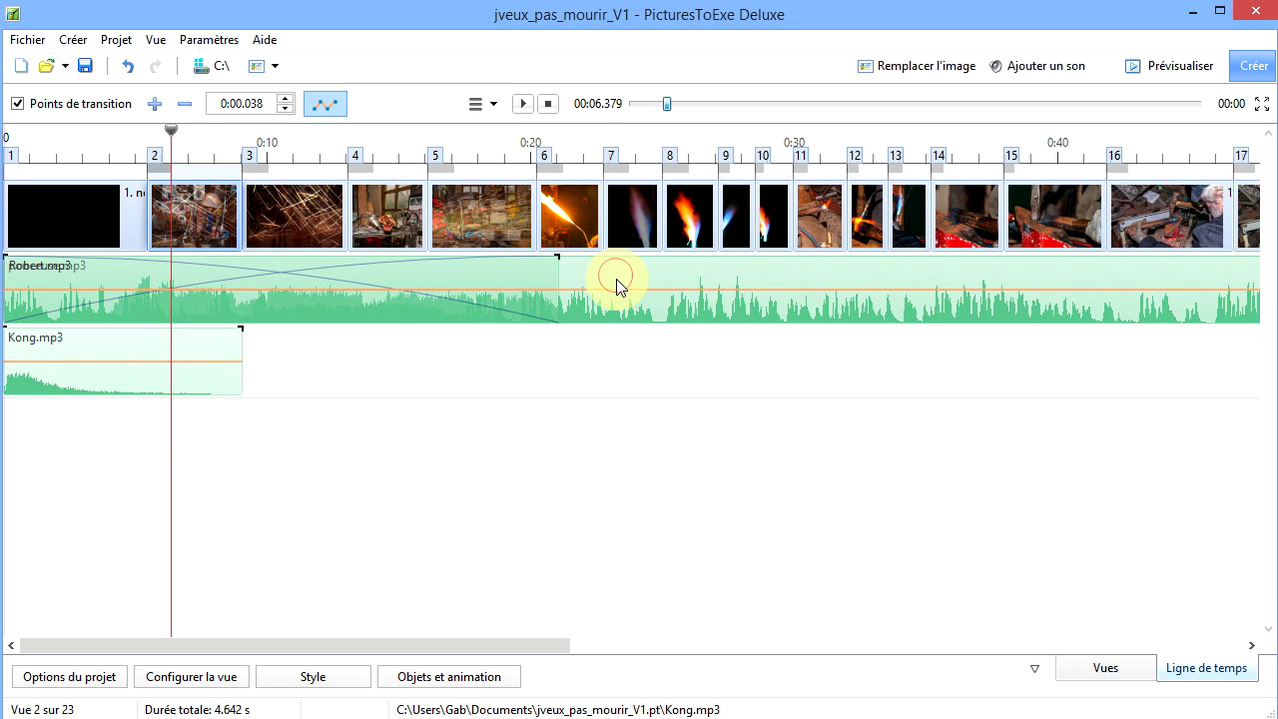
drag(509, 290, 502, 344)
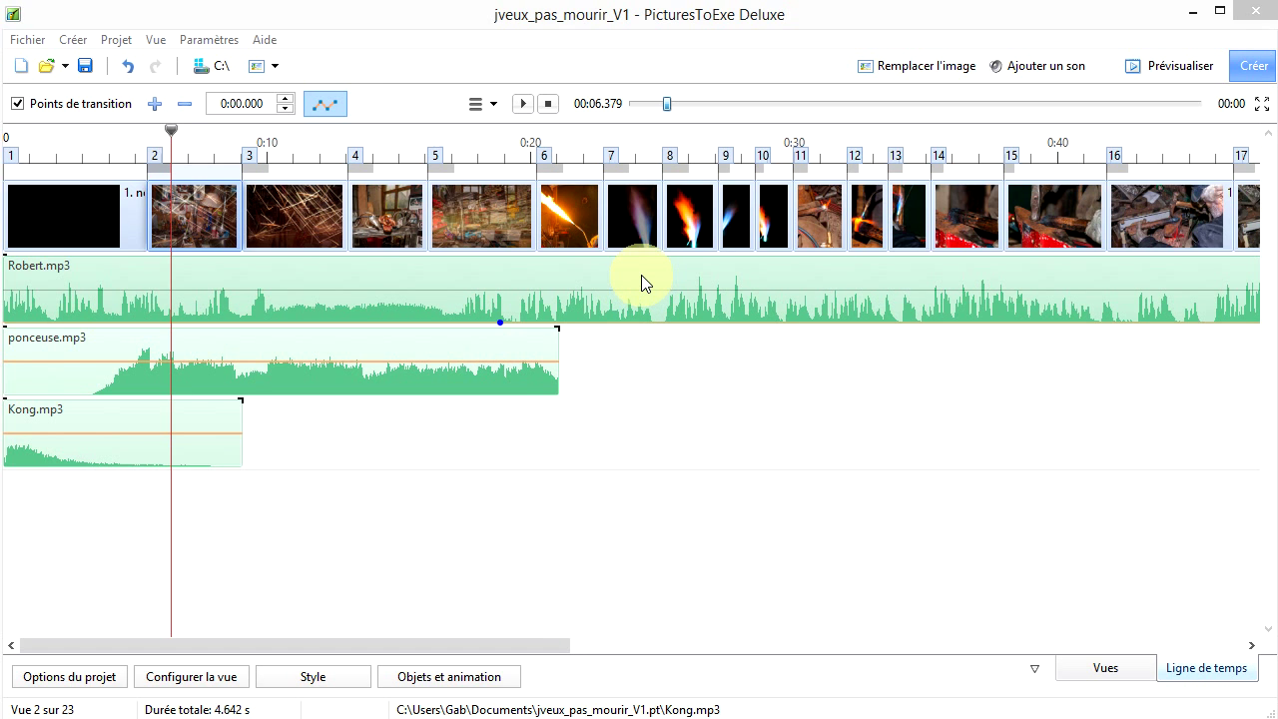
- Reorder the tracks as ponceuse.mp3, Robert.mp3, Kong.mp3, and move Kong.mp3 to the end of Robert.mp3 at 1:01.451
drag(643, 282, 609, 508)
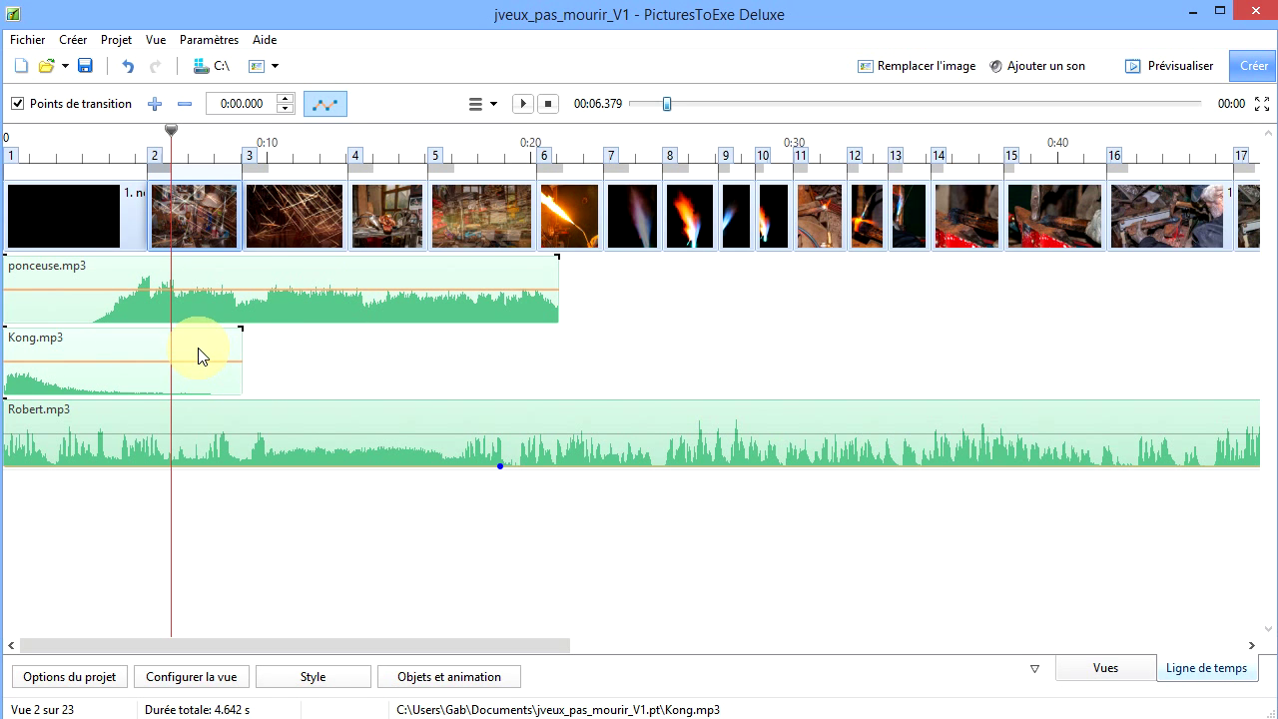
drag(200, 357, 183, 506)
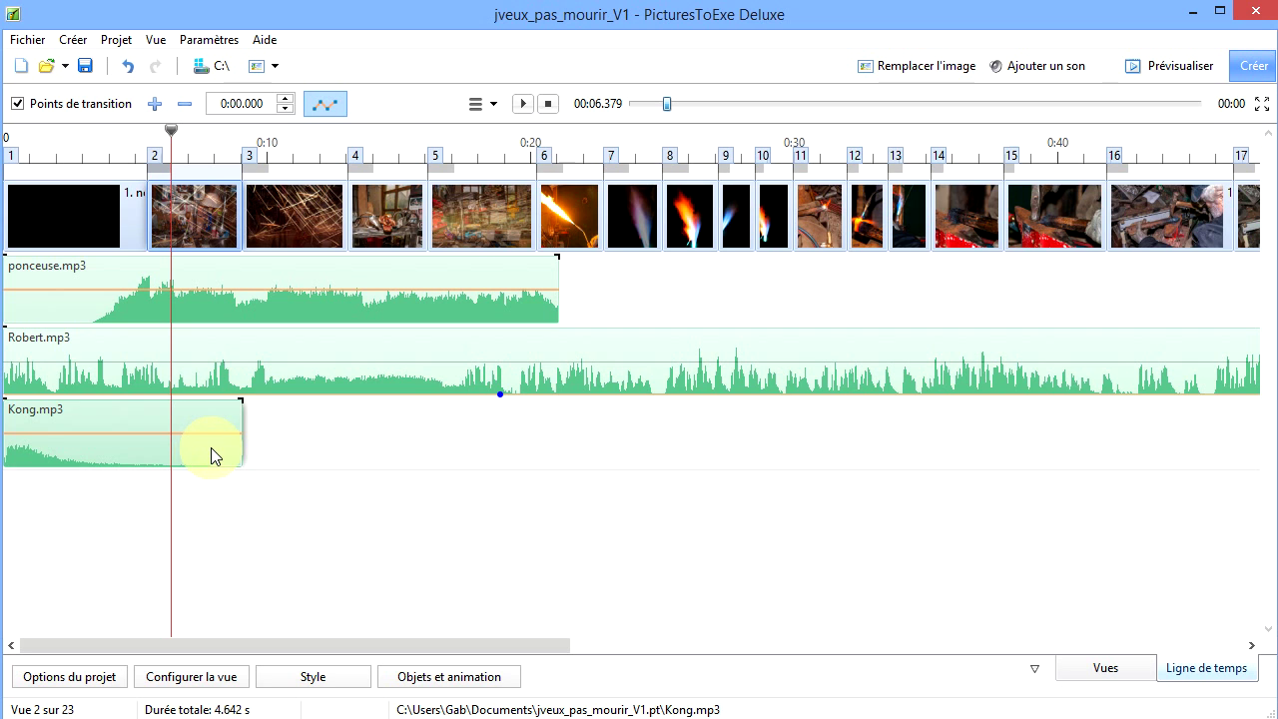
drag(211, 448, 1238, 425)
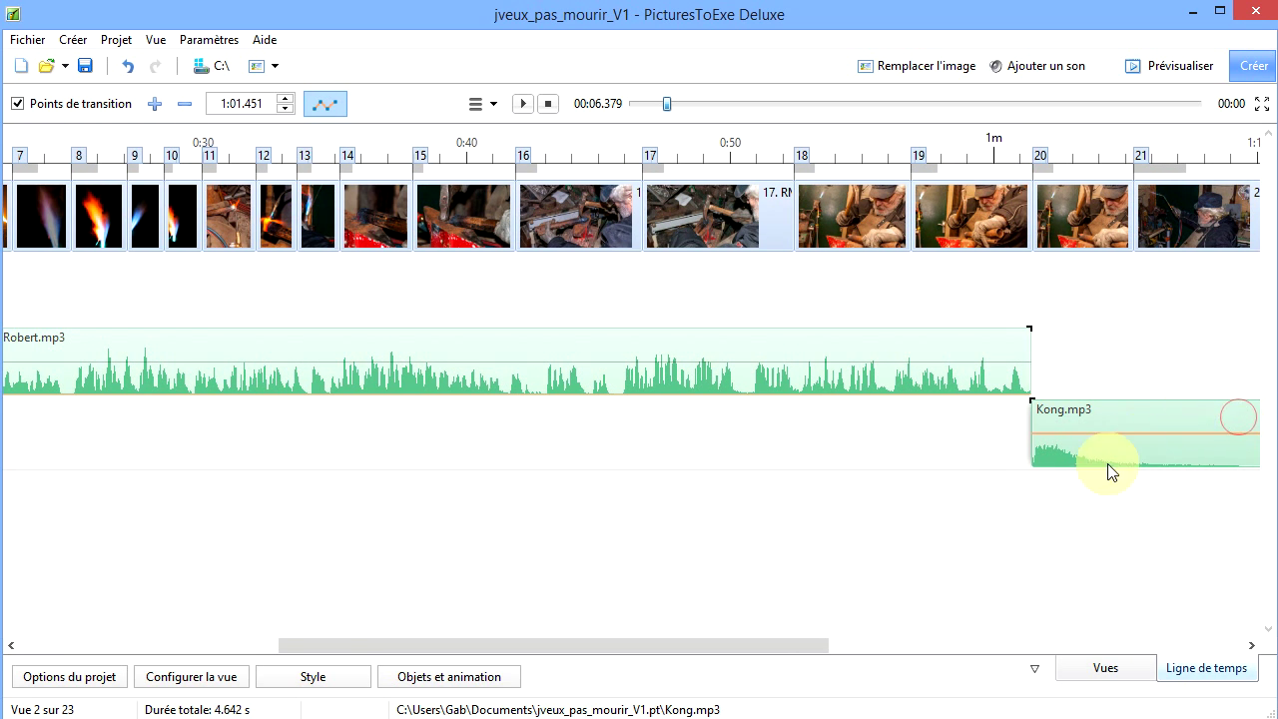
- Move Robert.mp3 along its track so it starts at the end of ponceuse.mp3, at 0:21.102
drag(807, 647, 519, 628)
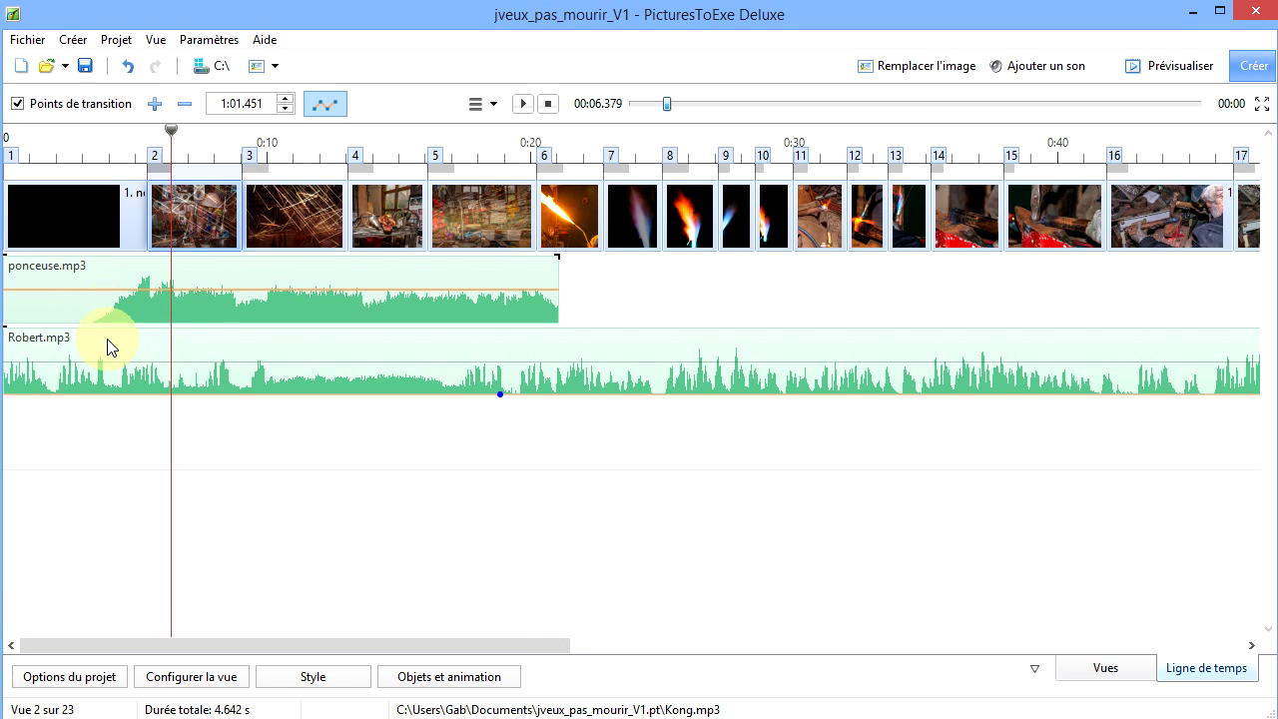
drag(104, 350, 660, 366)
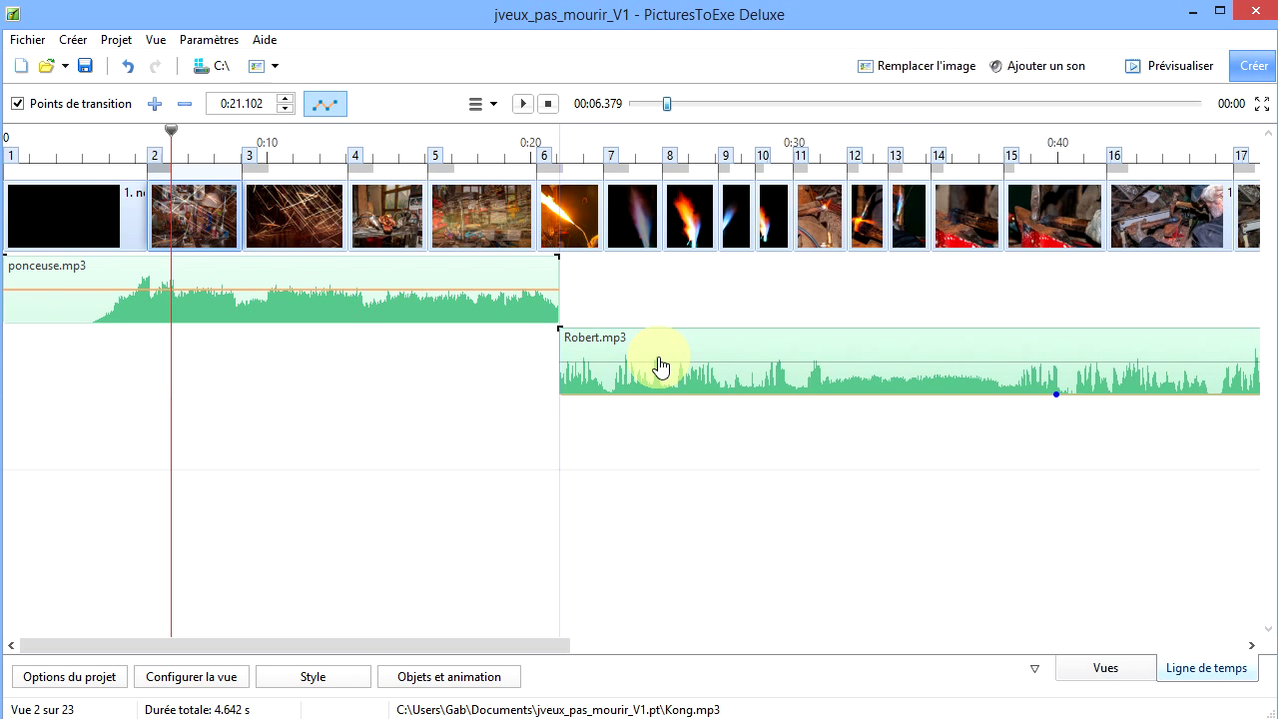
drag(660, 365, 660, 365)
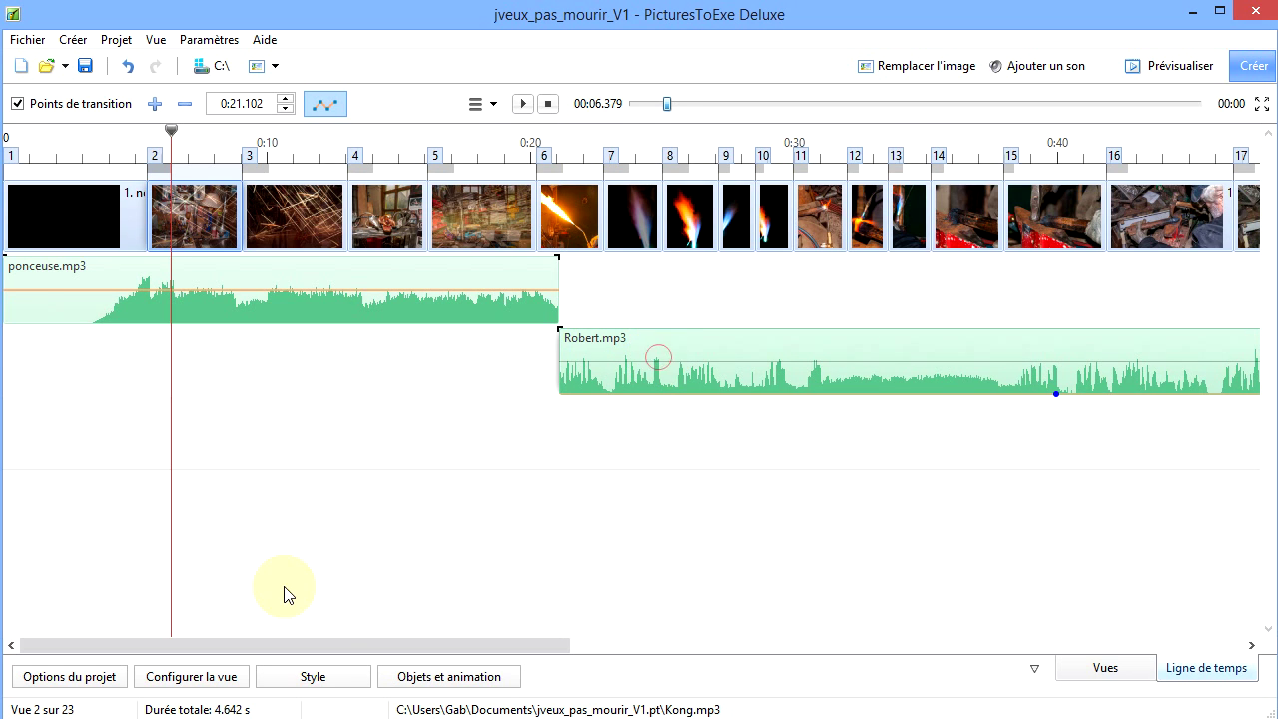
- Move Kong.mp3 along its track so it starts at the end of the shifted Robert.mp3, at 1:22.516
drag(408, 655, 947, 653)
drag(500, 426, 1058, 451)
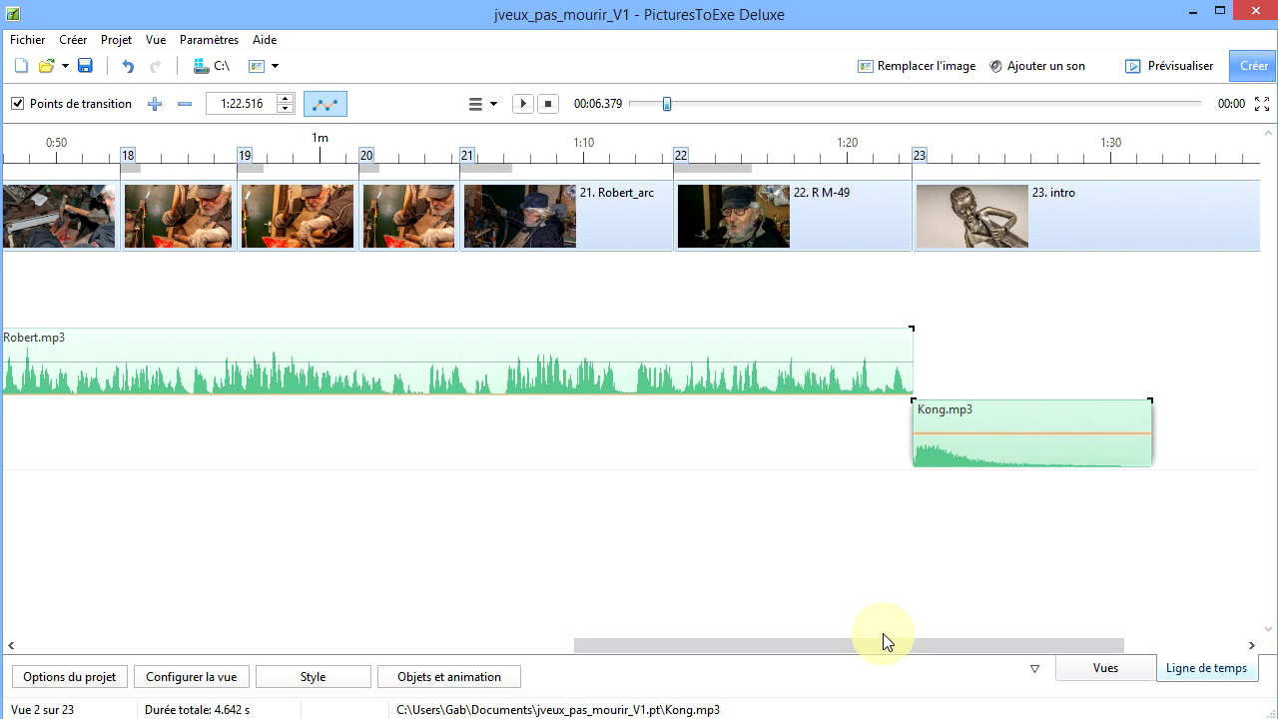
drag(877, 643, 516, 638)
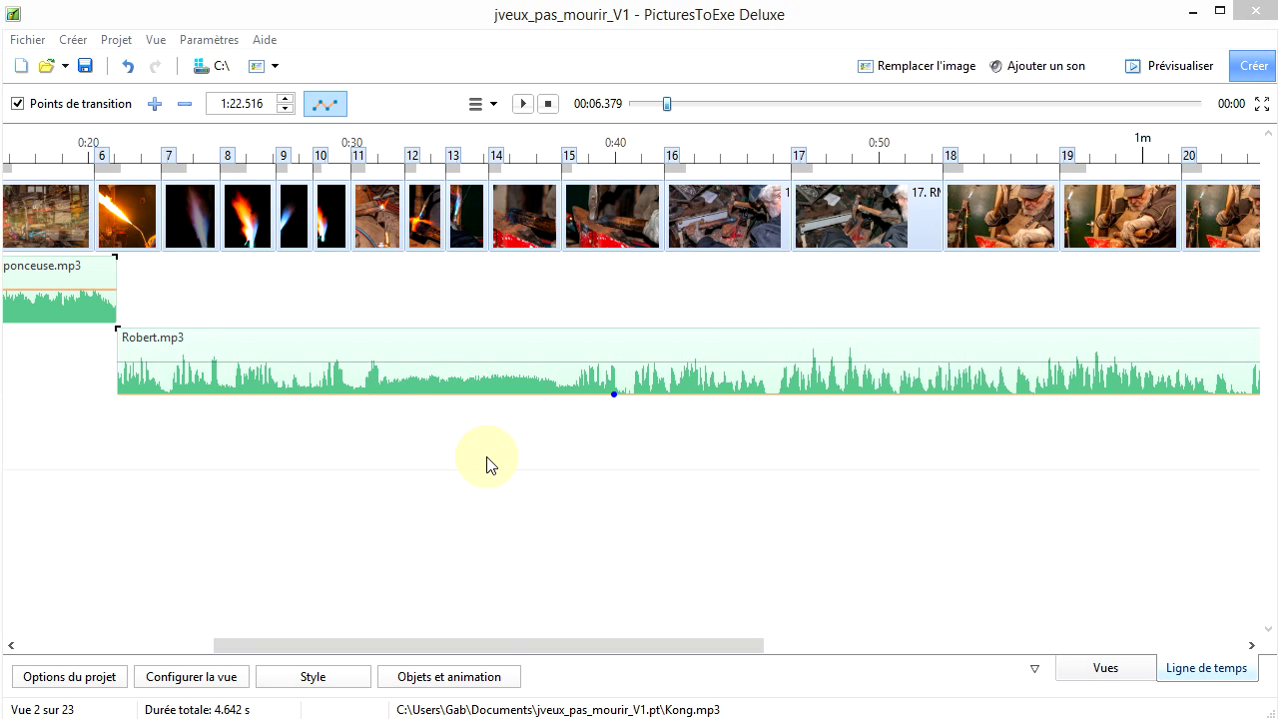
- In the project's sound options, rename the track containing ponceuse.mp3 as Ponceuse
click(92, 677)
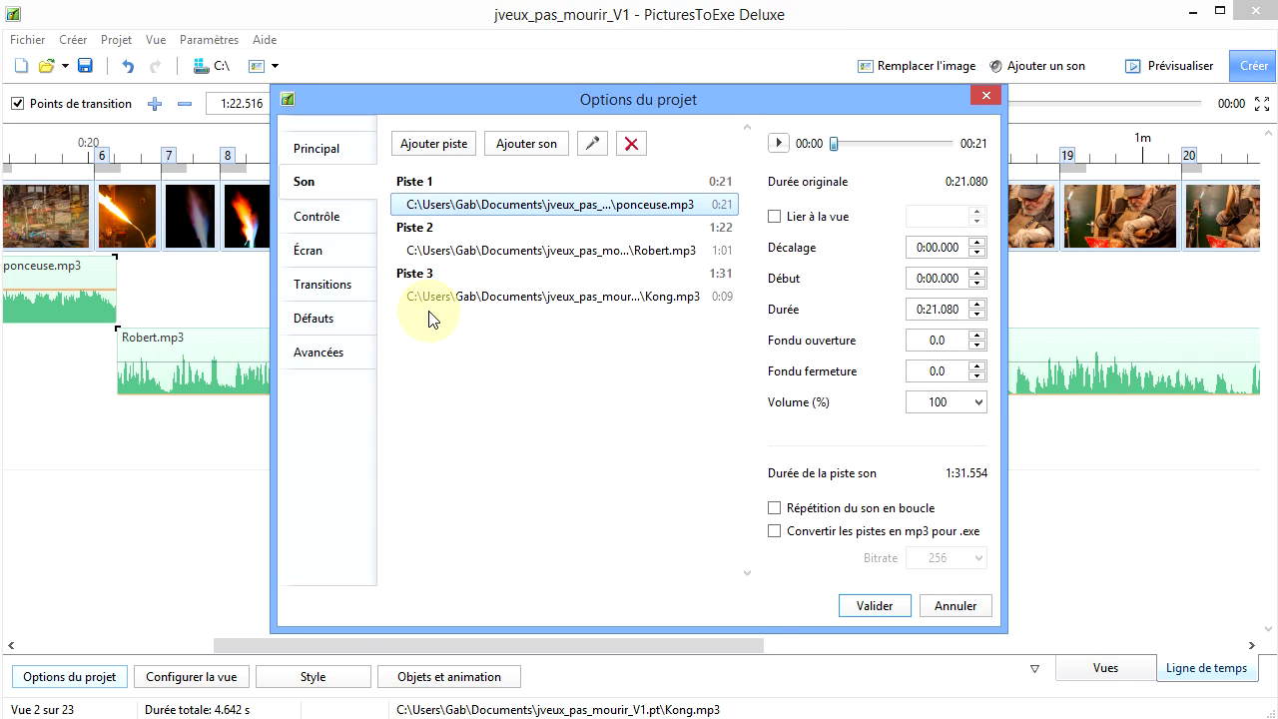
click(419, 189)
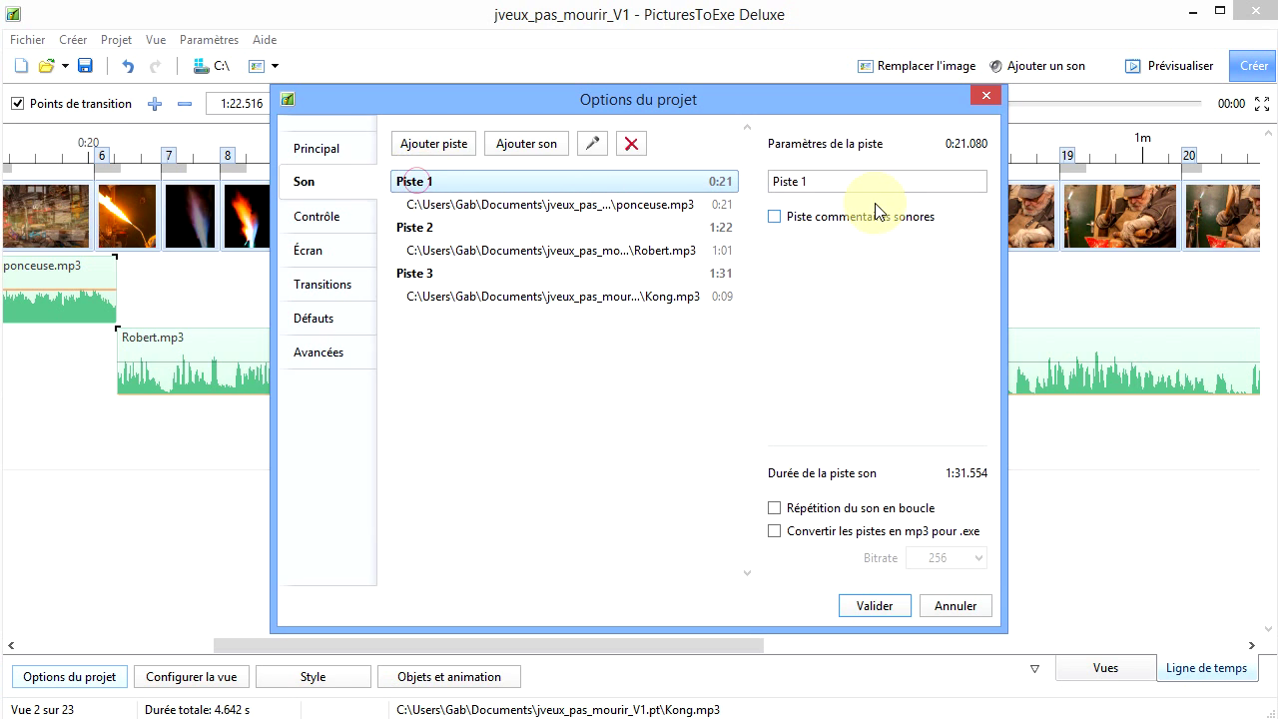
double_click(832, 180)
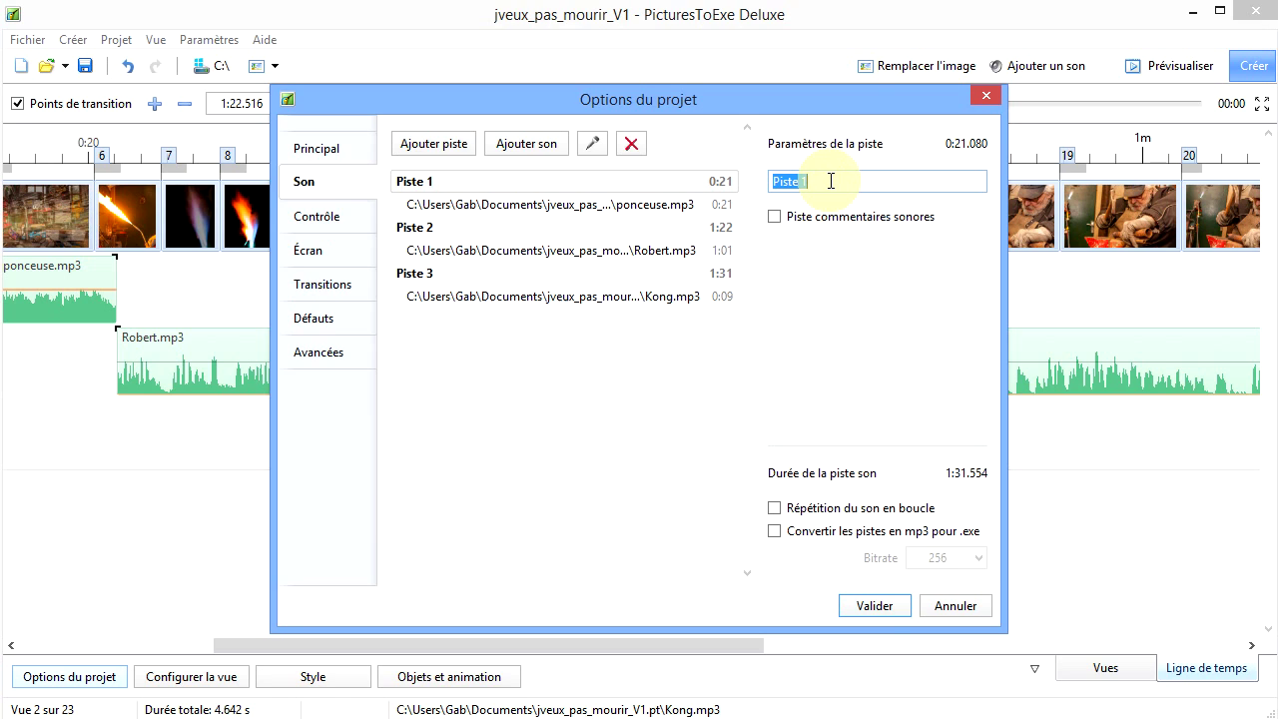
text(Ponceuse)
- Rename the track containing Robert.mp3 as Robert and apply the project options
click(427, 229)
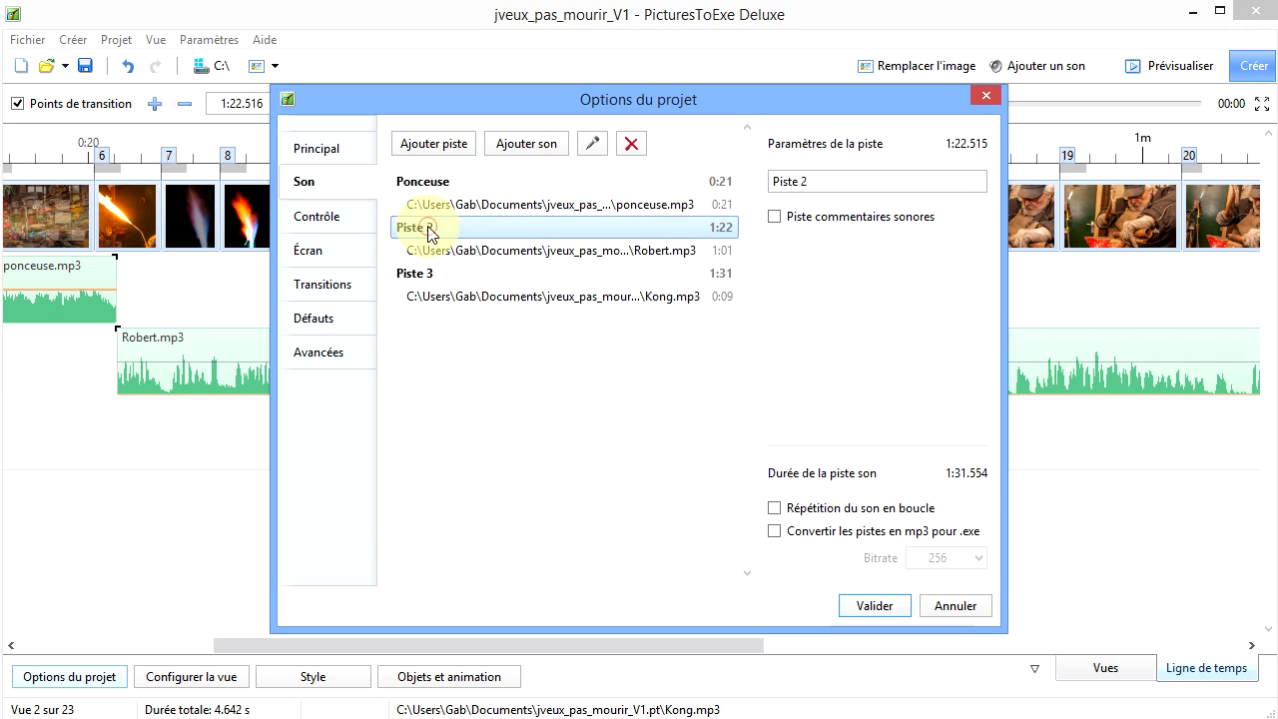
drag(809, 181, 763, 181)
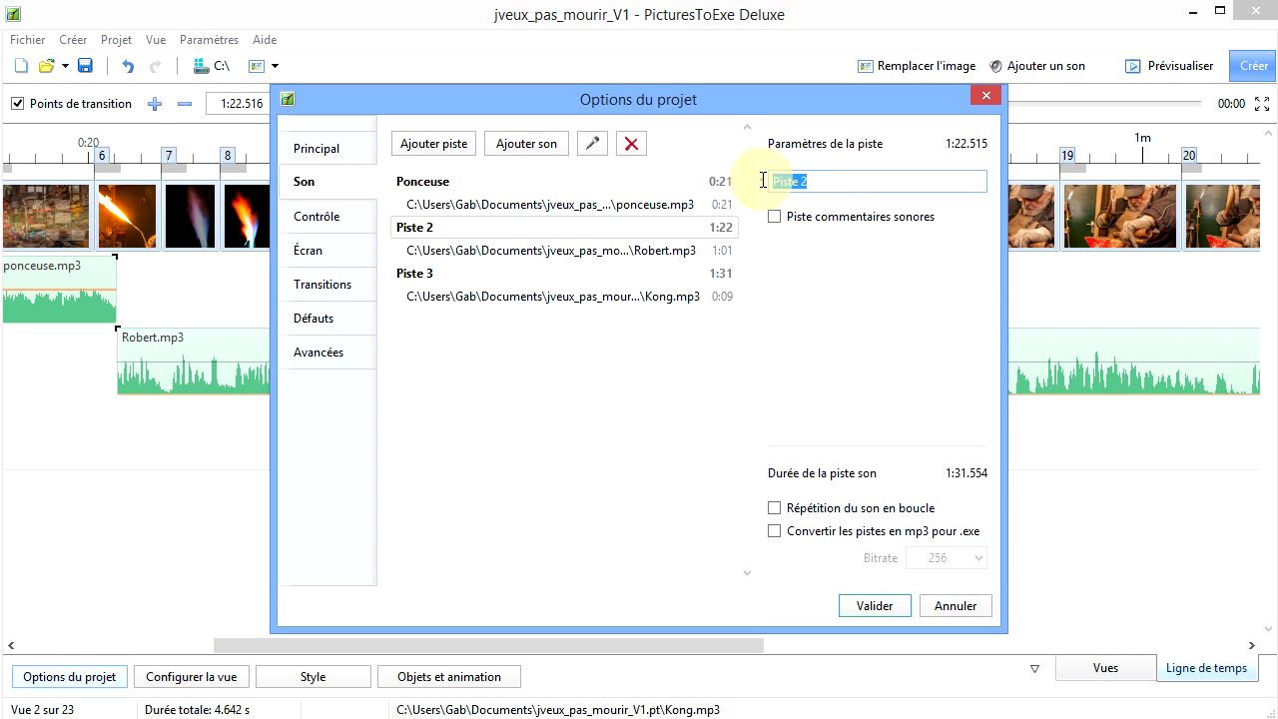
text(Robert)
key(Return)
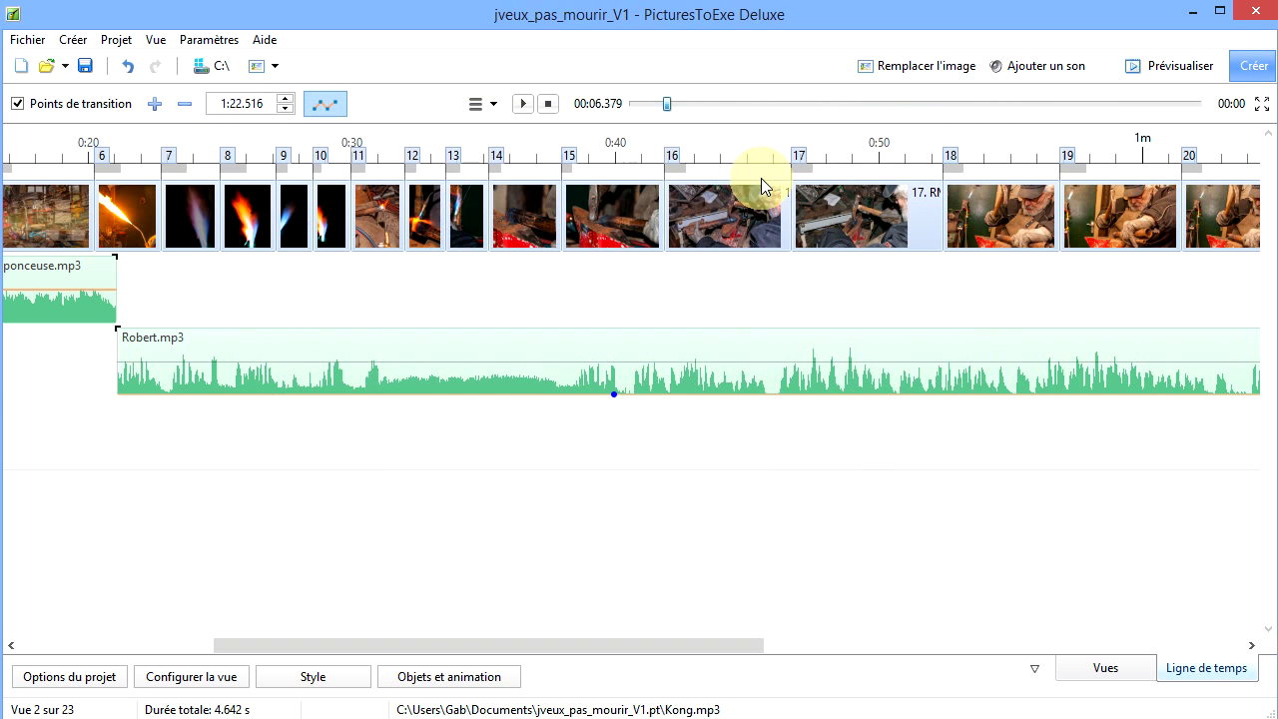
- In the project's sound options, rename the track containing Kong.mp3 as Kong and apply the change
click(92, 678)
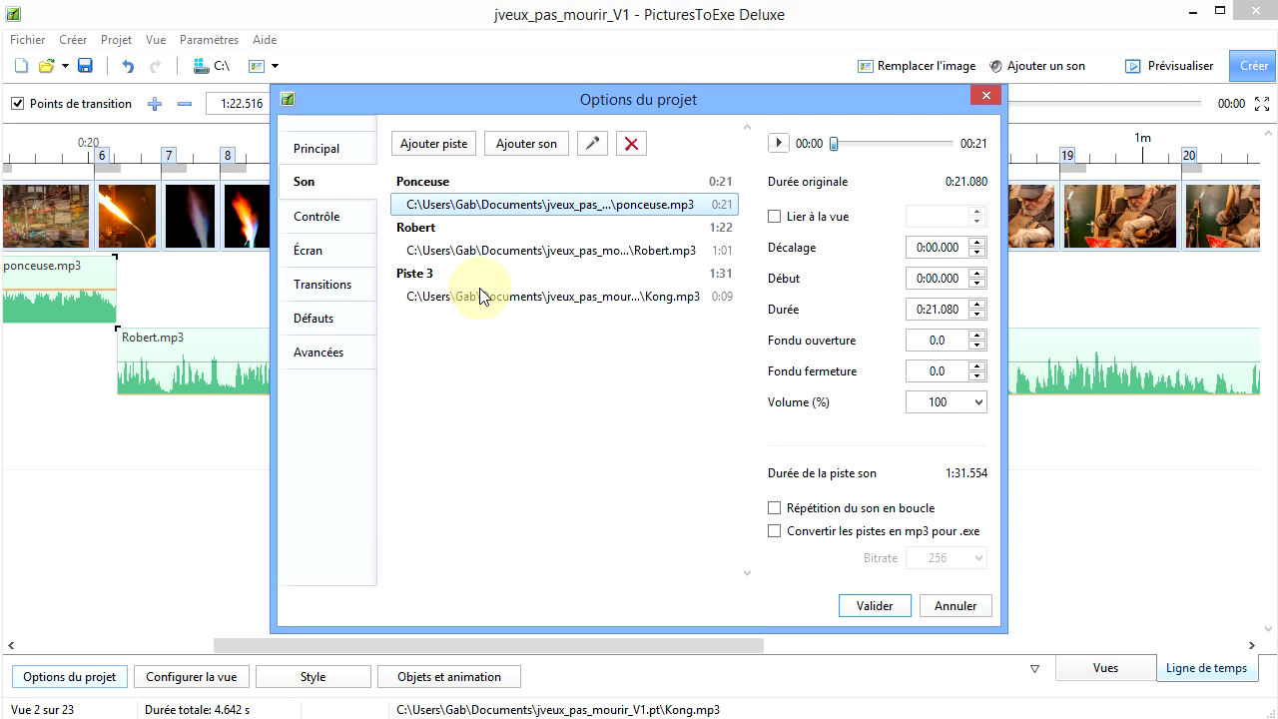
click(420, 275)
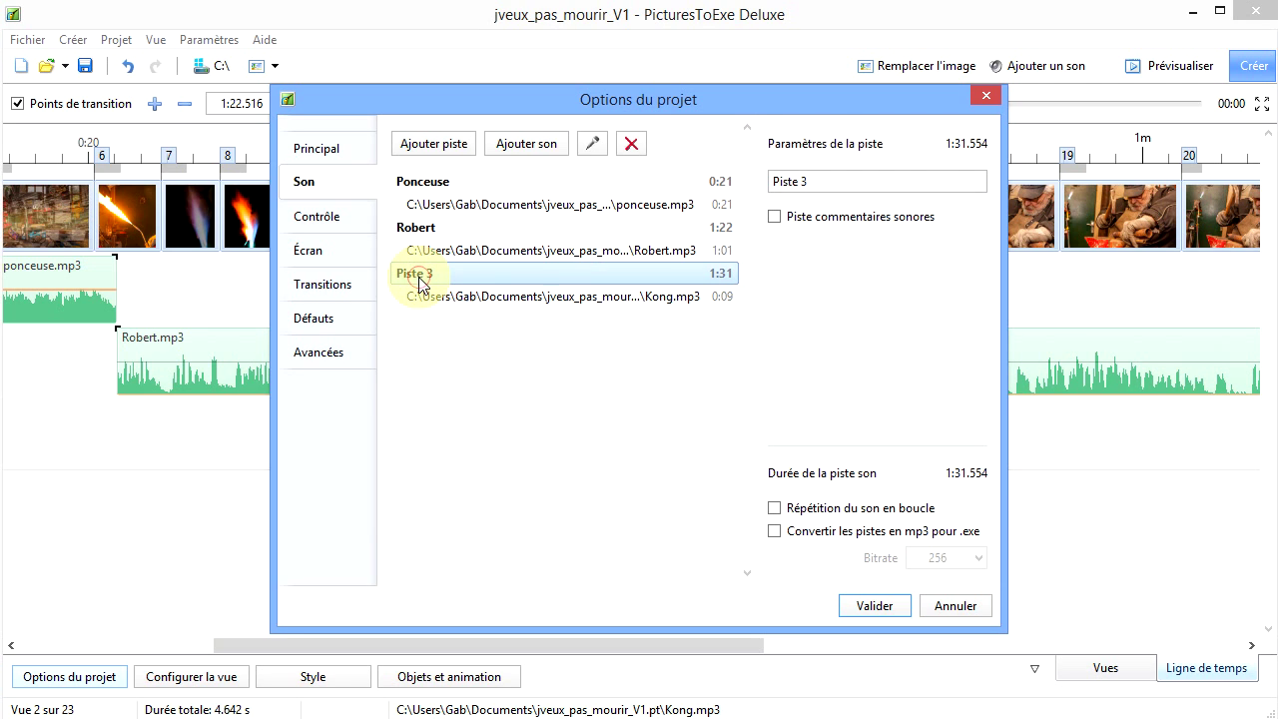
drag(822, 181, 761, 182)
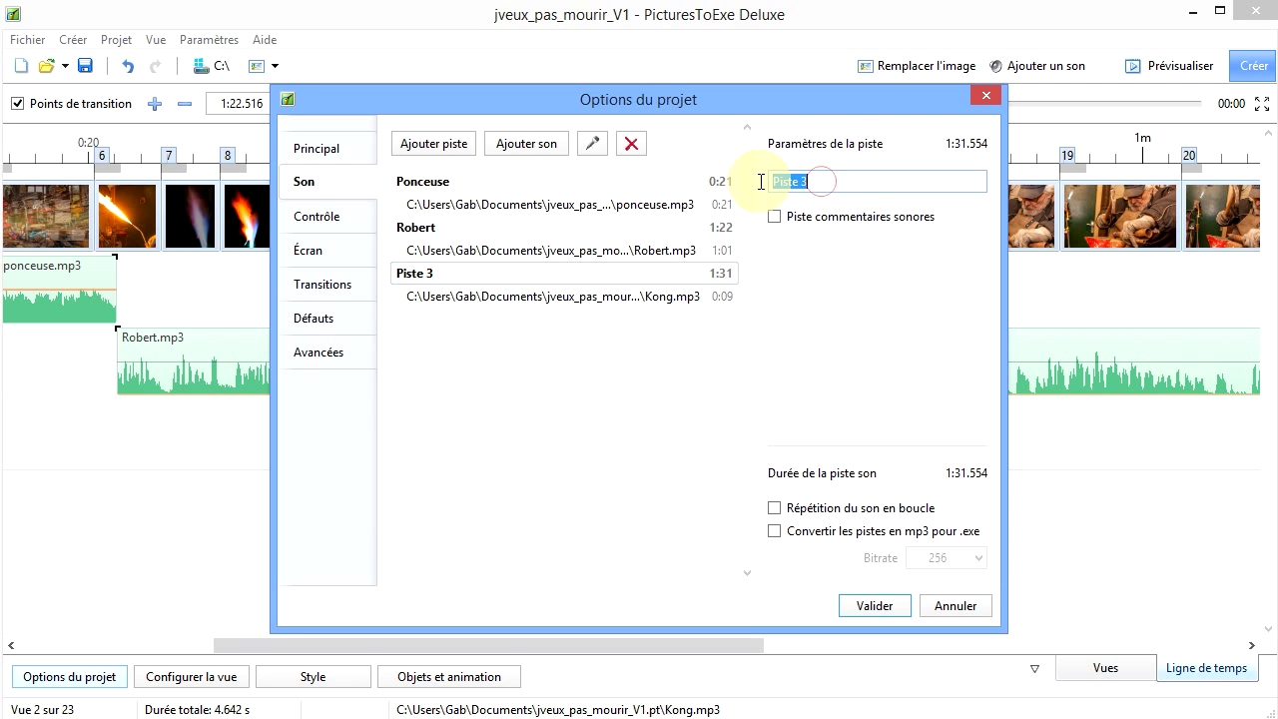
text(Kong)
click(873, 605)
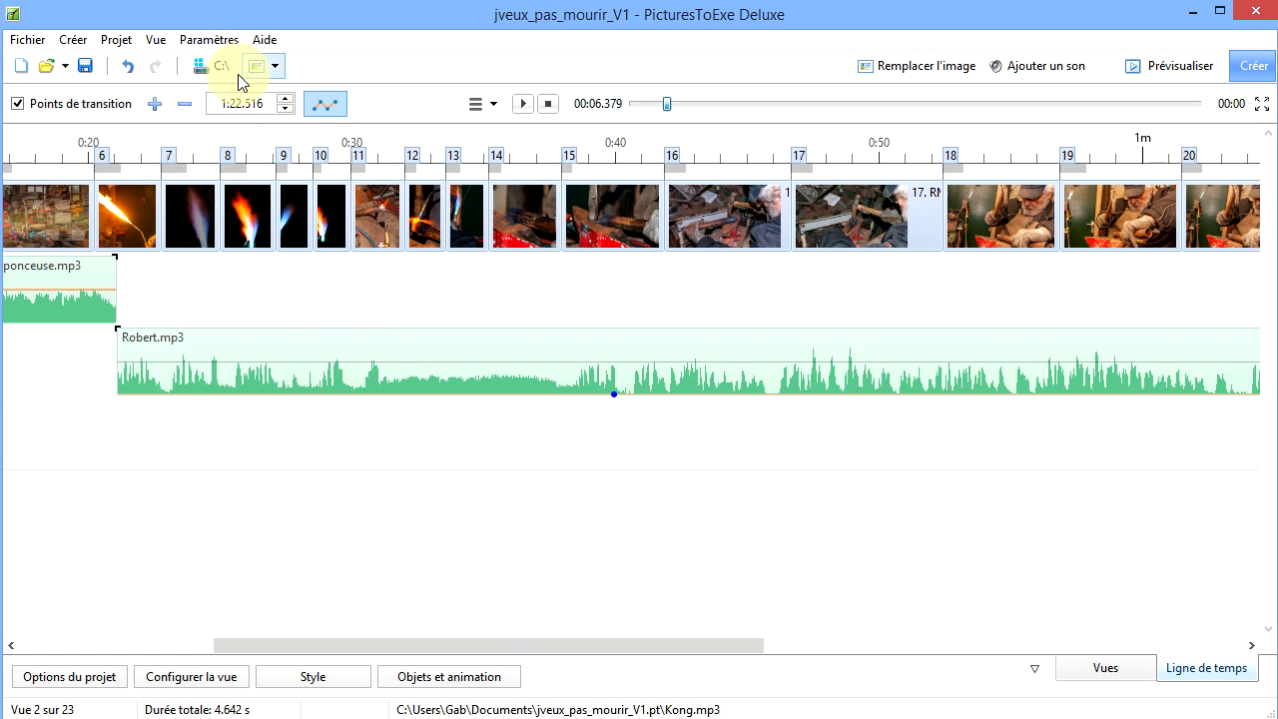
- Set the timeline preference for the sound files' waveform to Canaux mixés
click(207, 40)
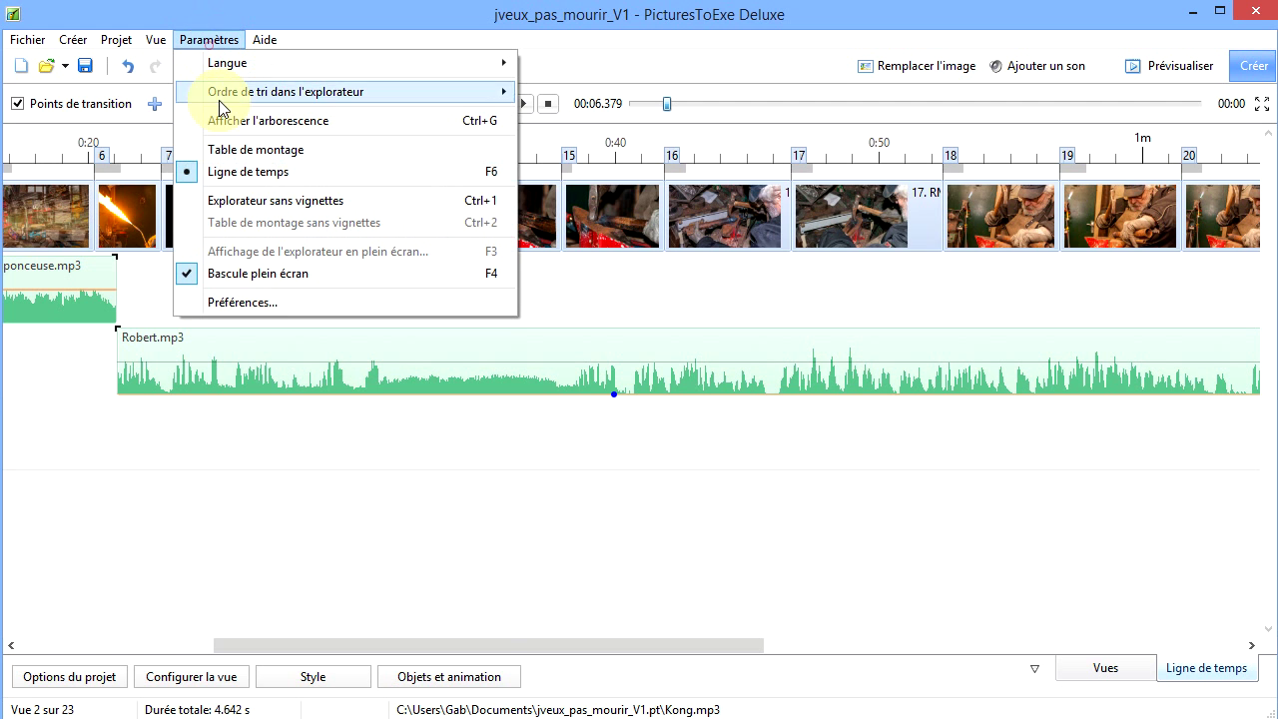
click(244, 303)
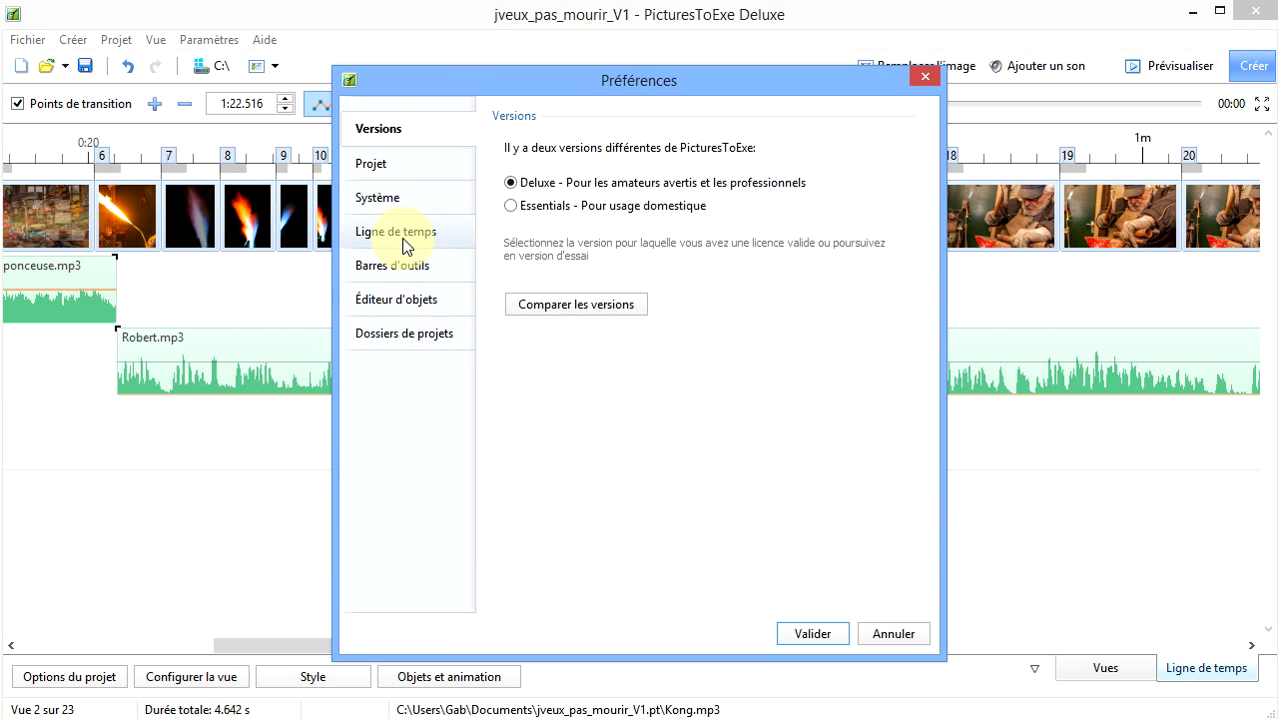
click(405, 240)
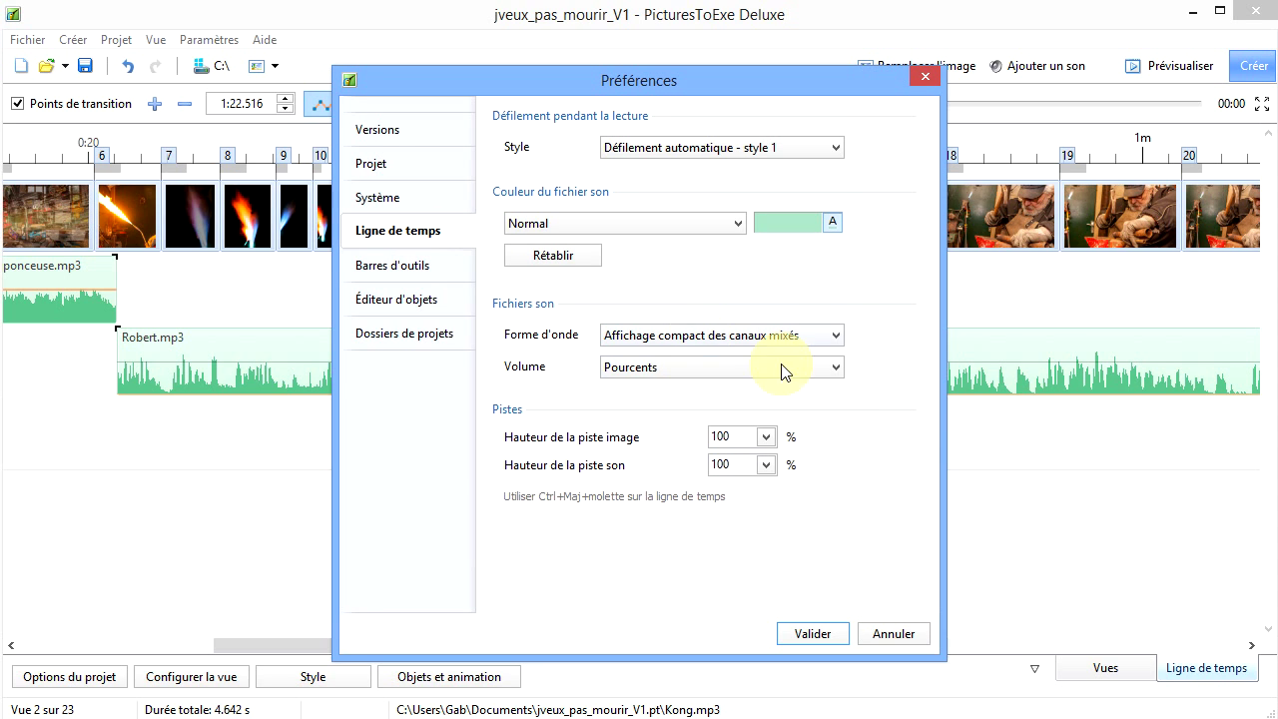
click(837, 342)
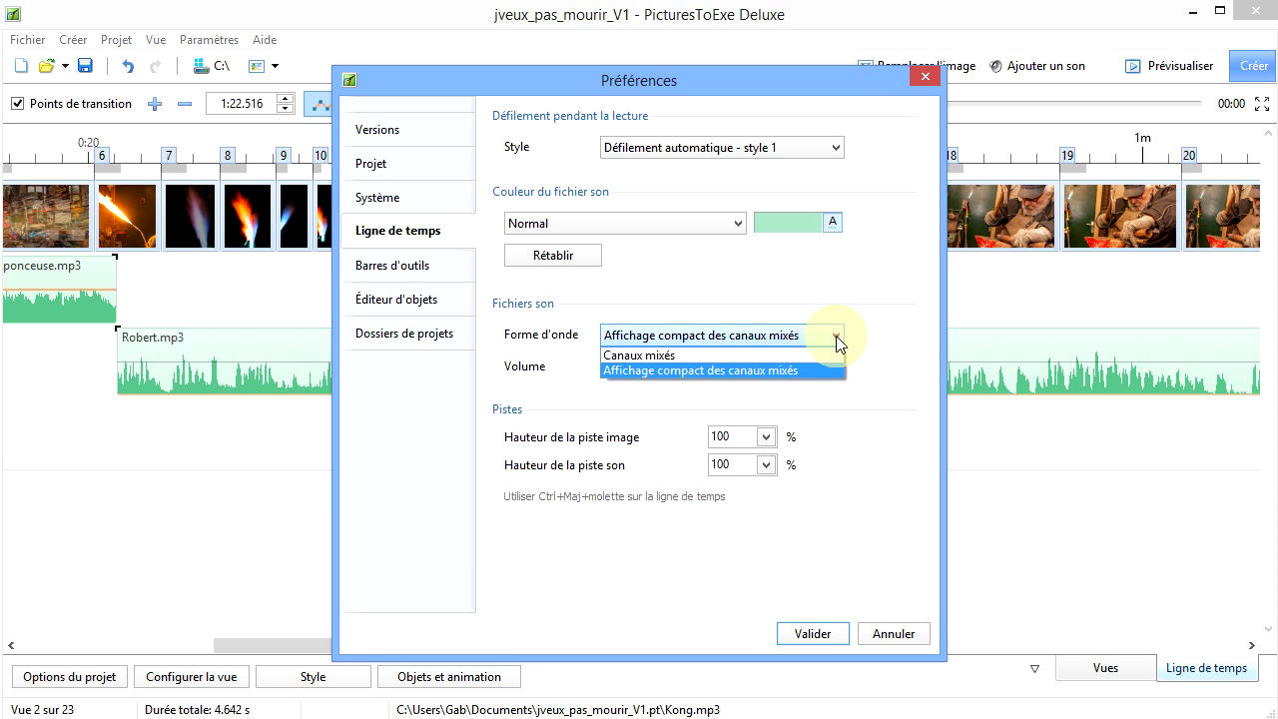
click(799, 354)
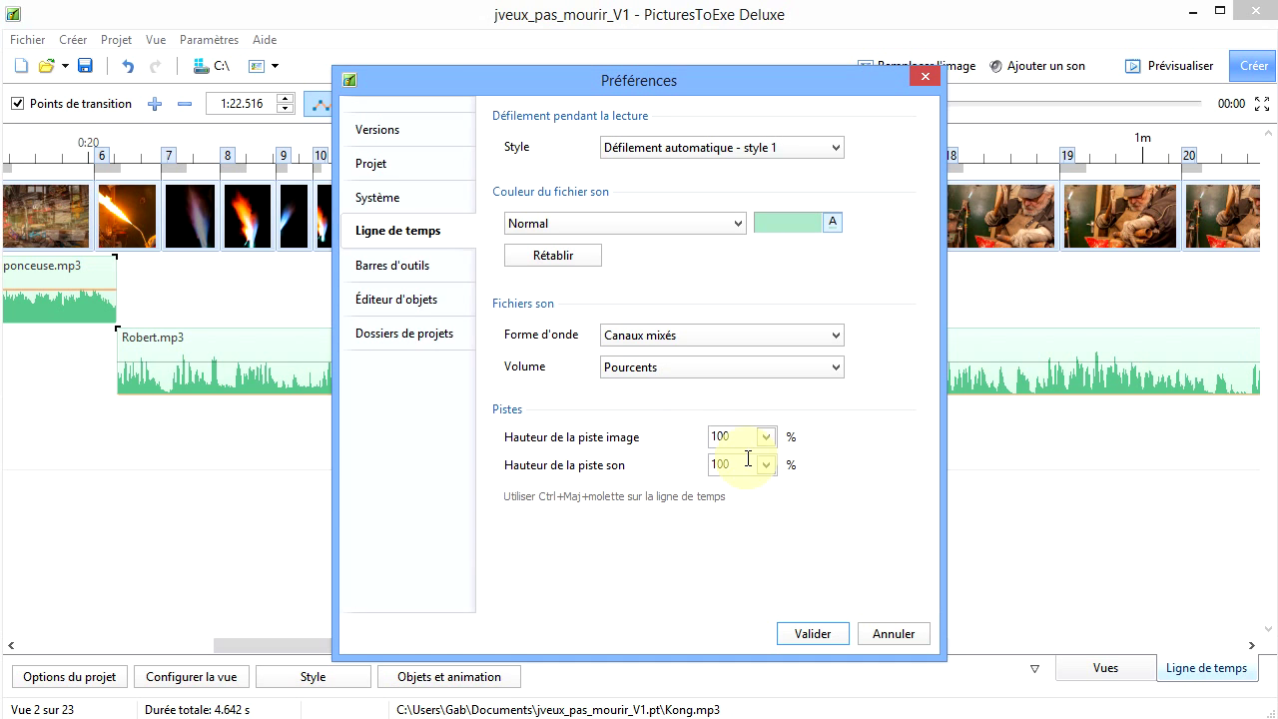
click(818, 635)
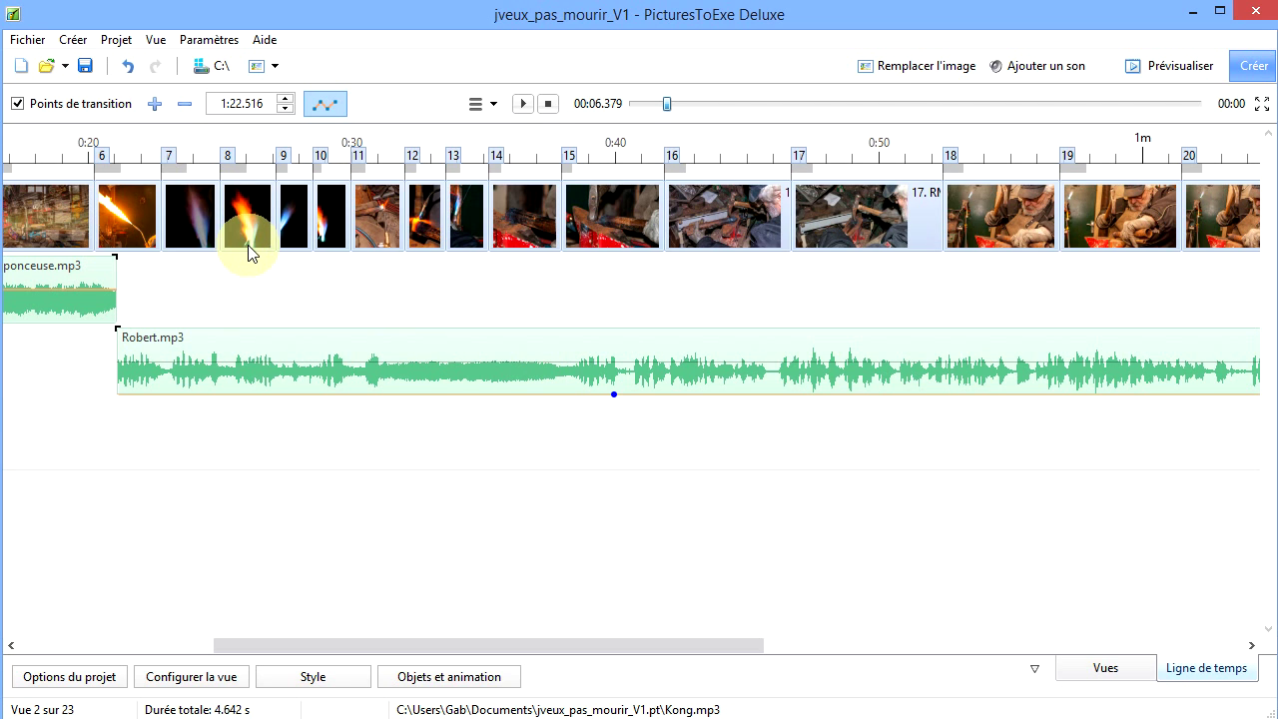
- Enlarge the height of the image track directly on the timeline to about 126%
click(323, 204)
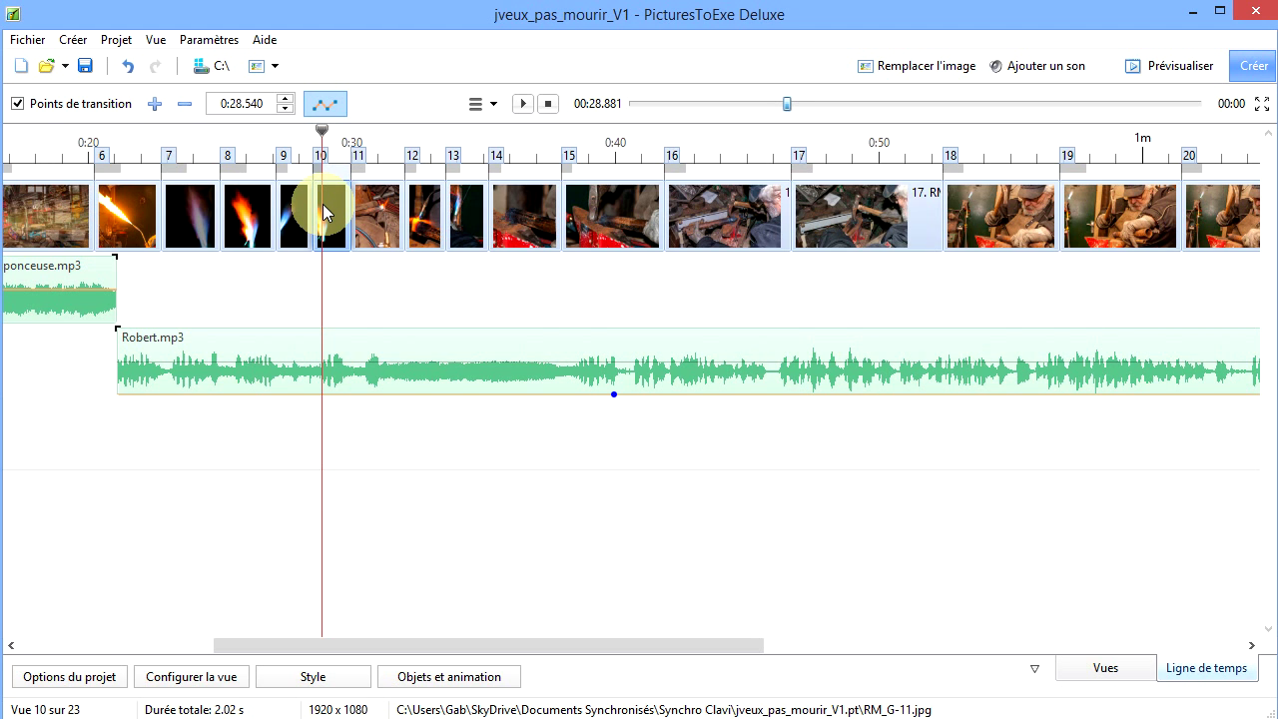
scroll(322, 204, up, 4)
scroll(322, 204, down, 3)
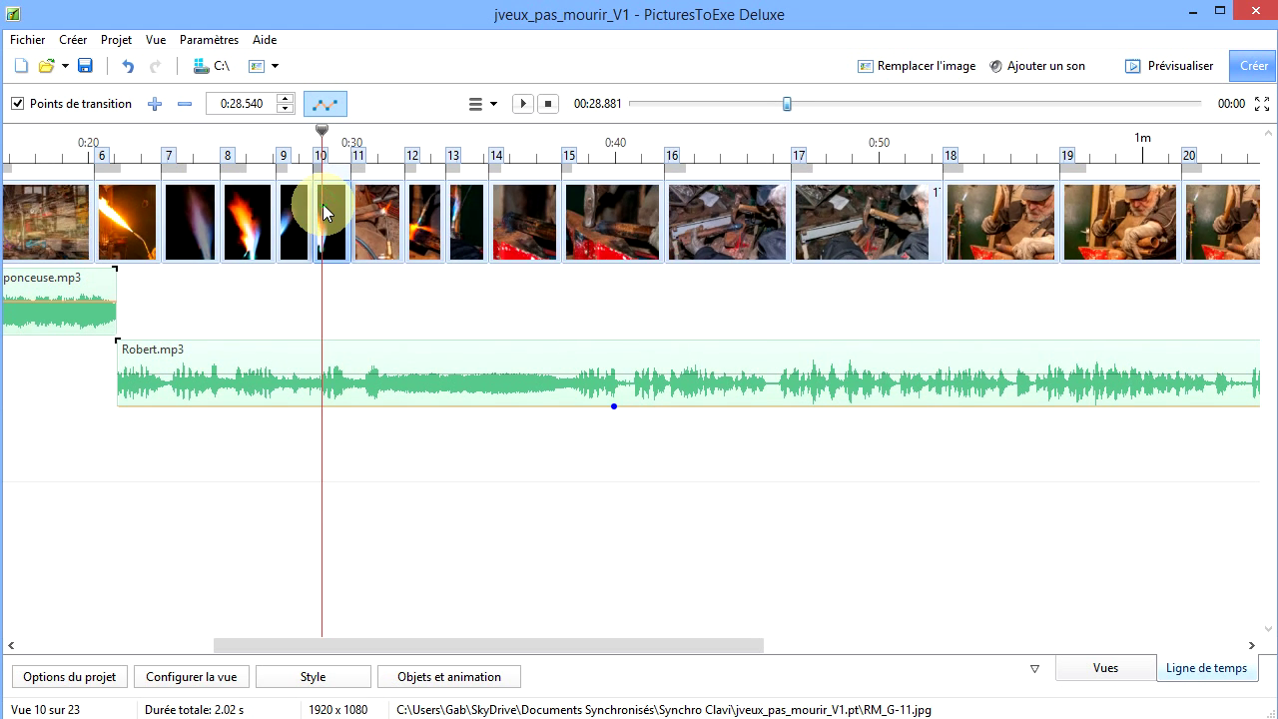
scroll(322, 204, up, 2)
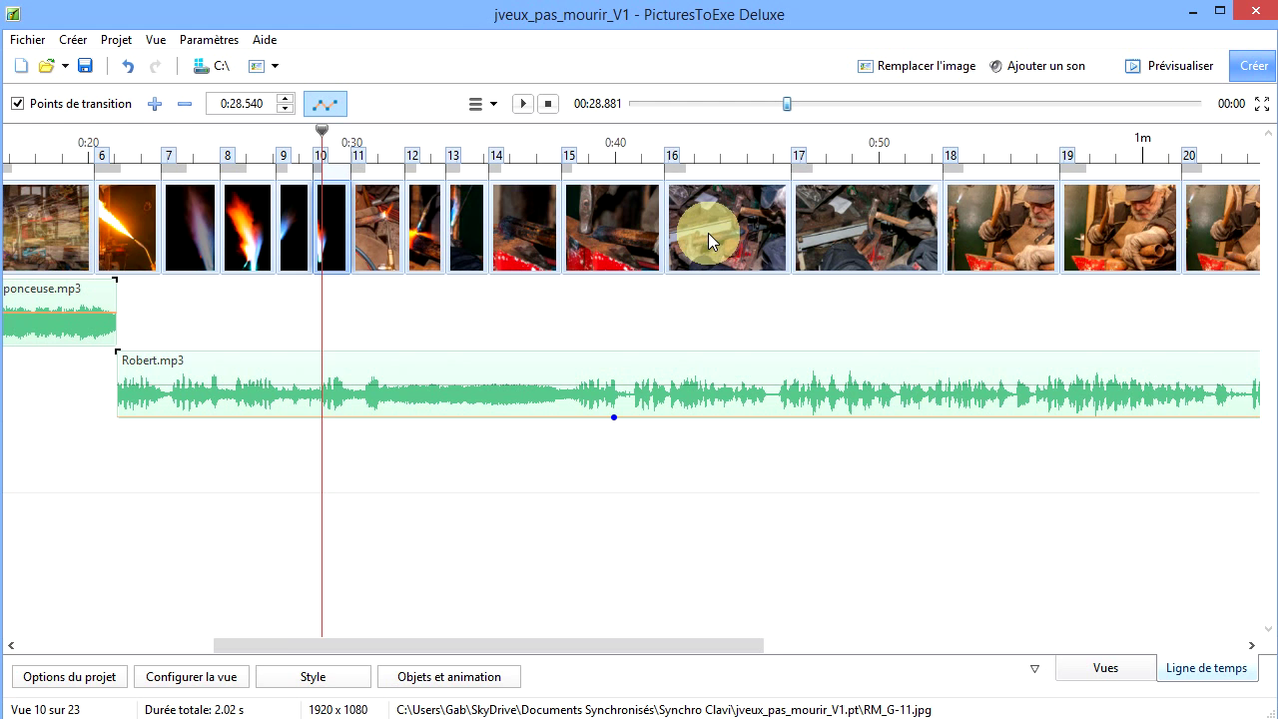
- Enlarge the height of the sound tracks directly on the timeline to about 150%
scroll(708, 232, up, 3)
scroll(708, 232, up, 2)
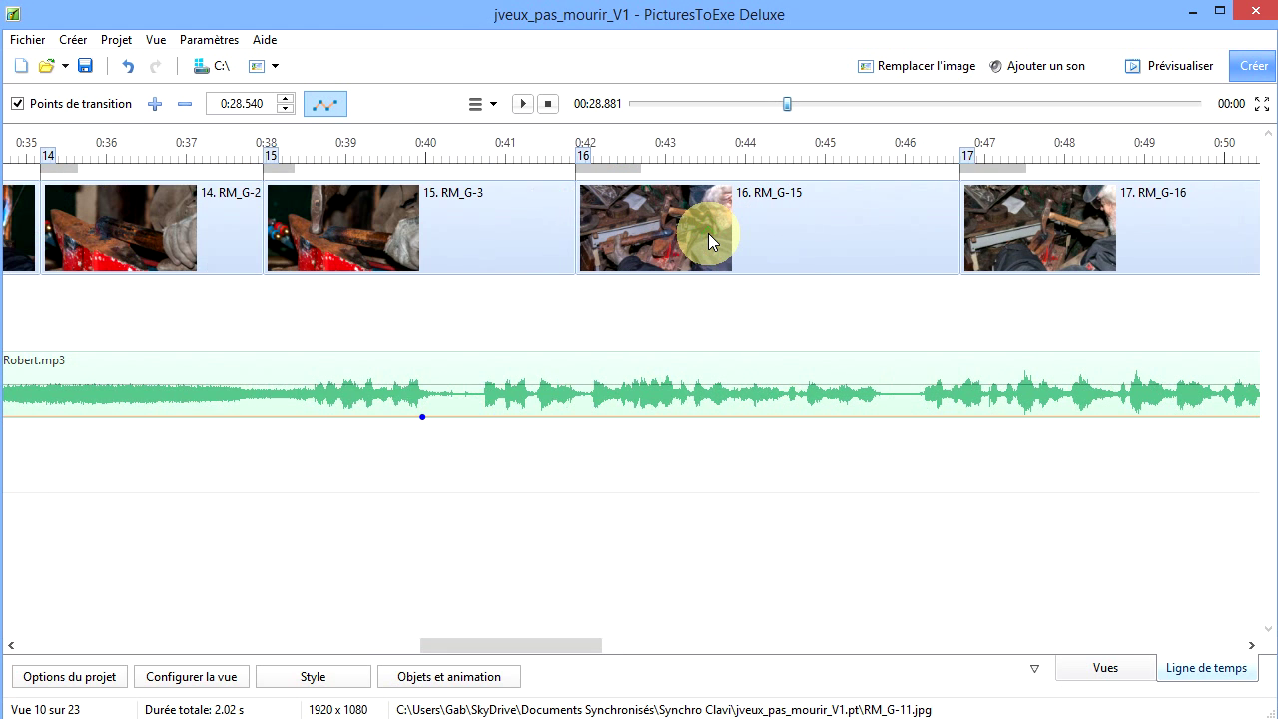
scroll(708, 233, down, 1)
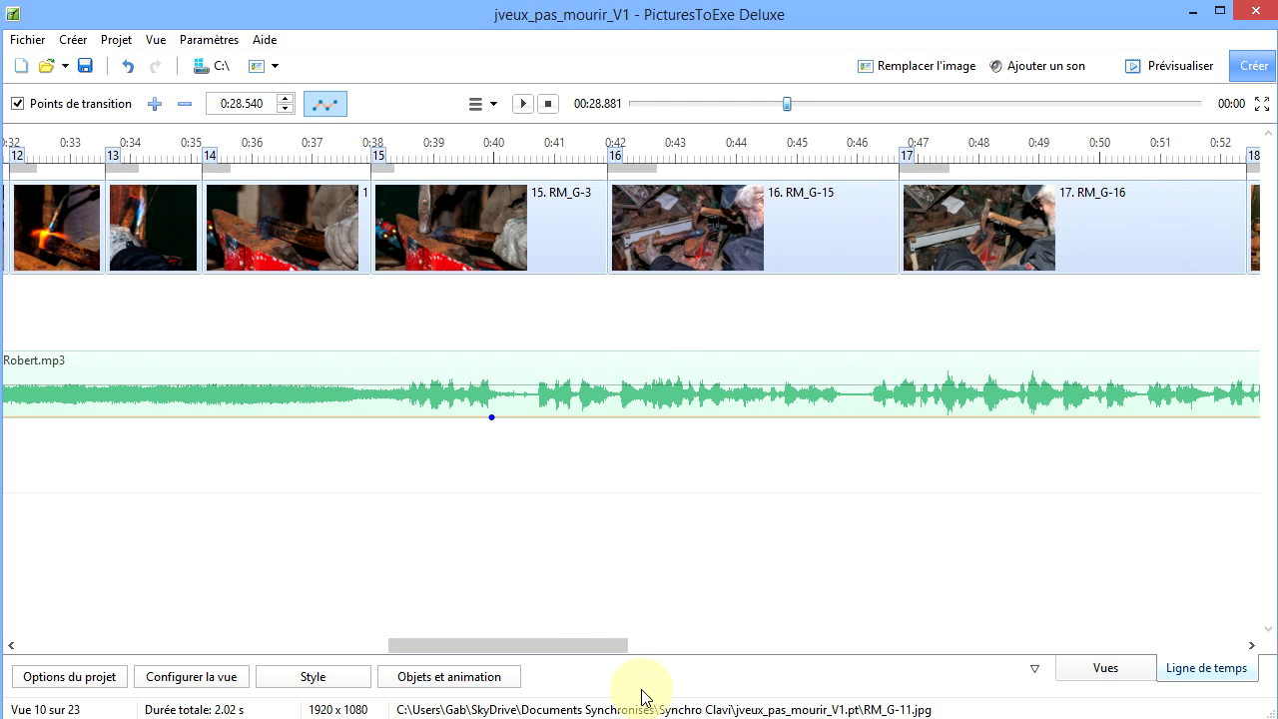
click(599, 647)
drag(598, 647, 326, 639)
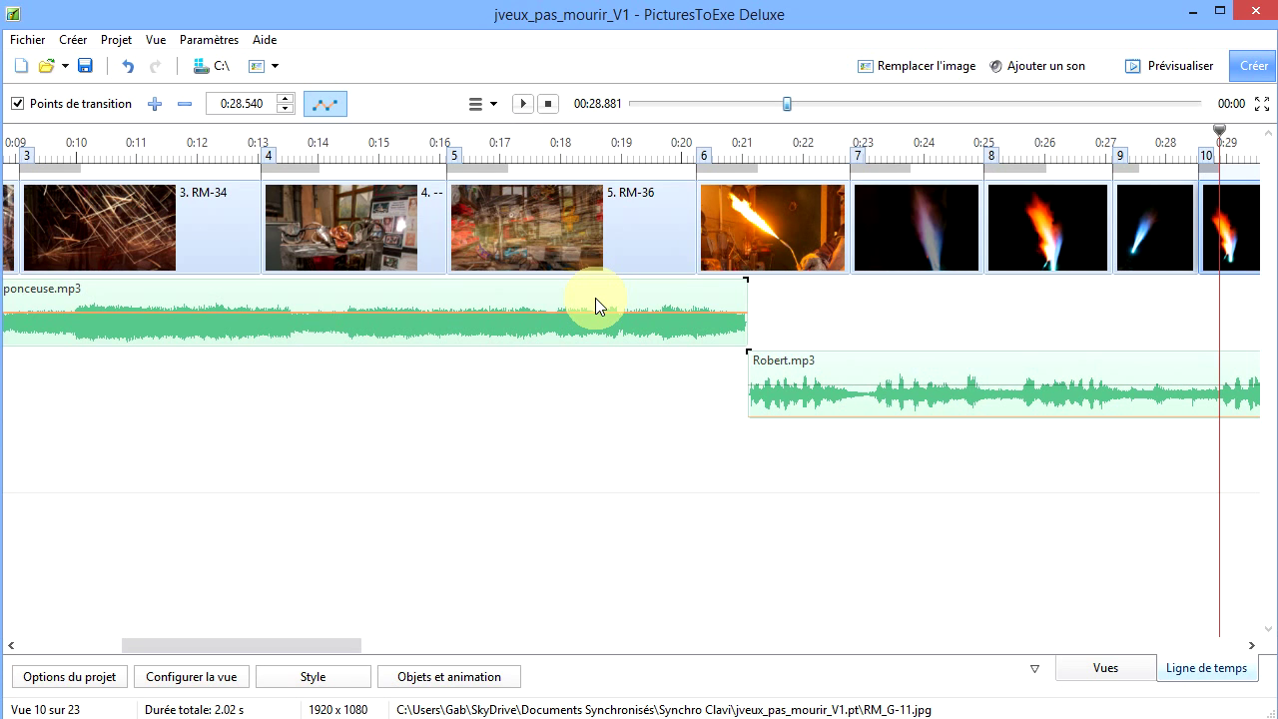
scroll(595, 300, up, 2)
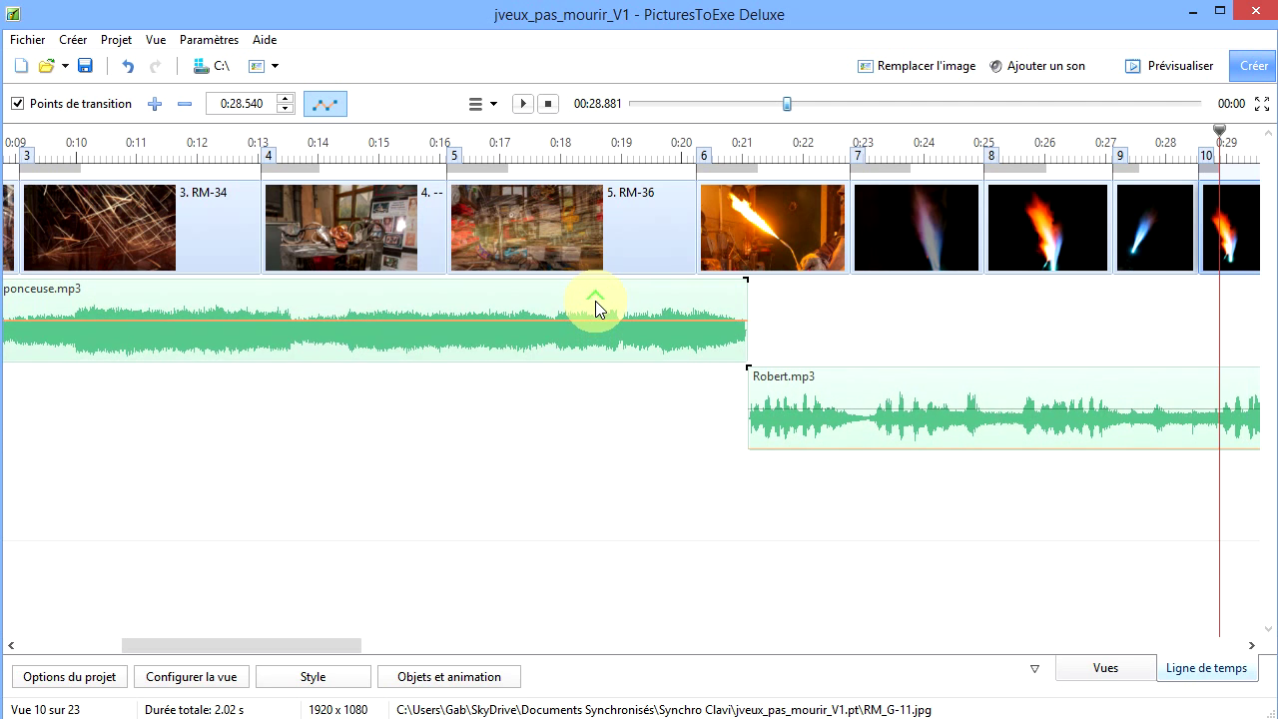
scroll(596, 301, up, 2)
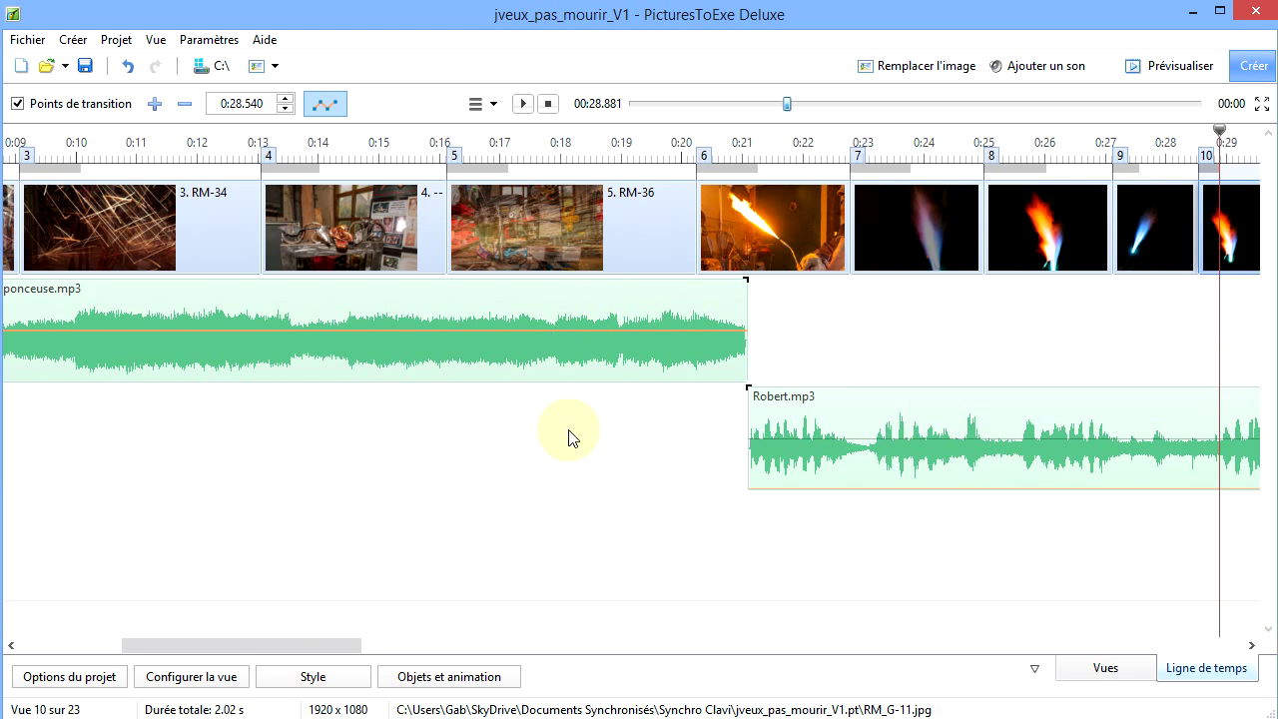
- Look at the commands for adding a track or a sound in the project's sound options
drag(340, 645, 484, 633)
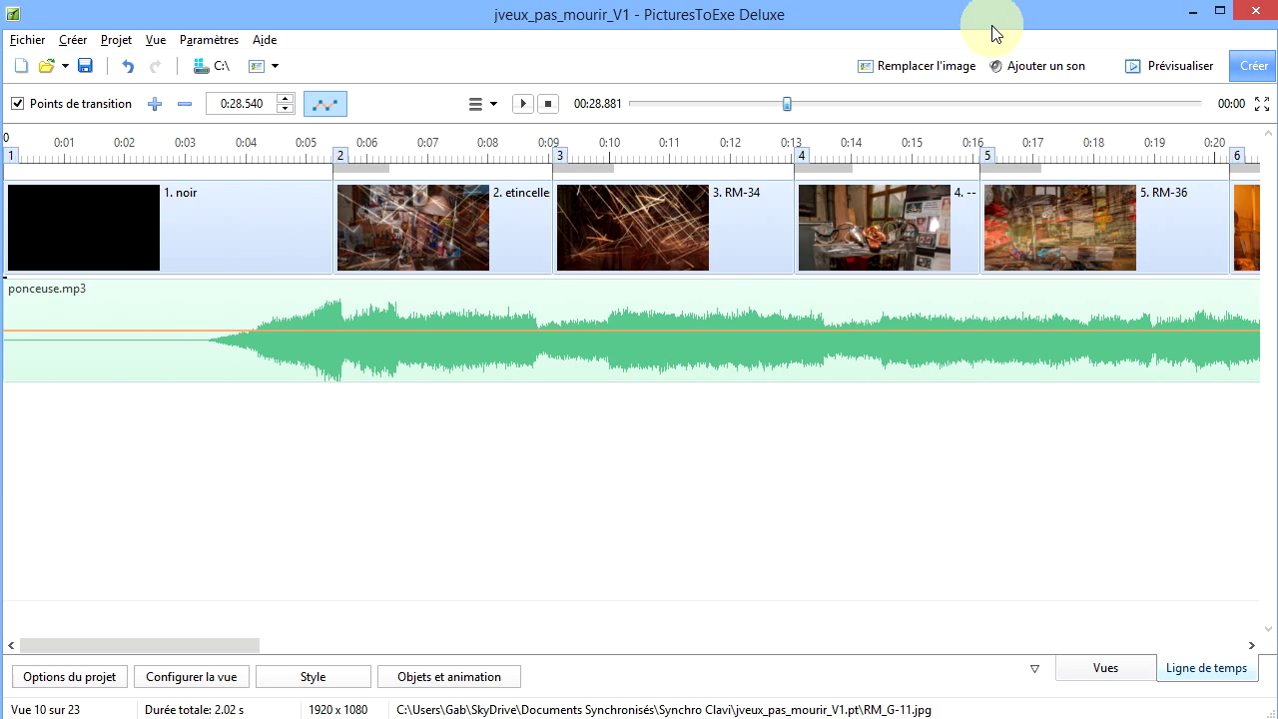
click(1038, 331)
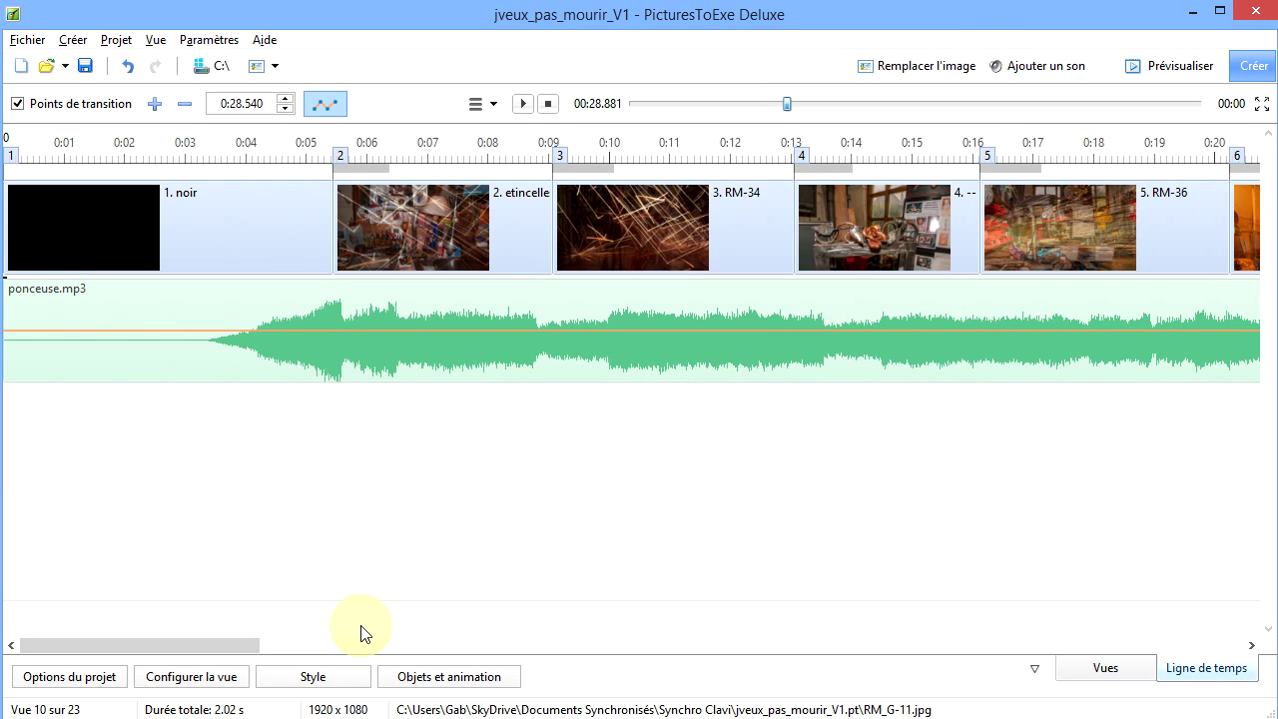
click(100, 679)
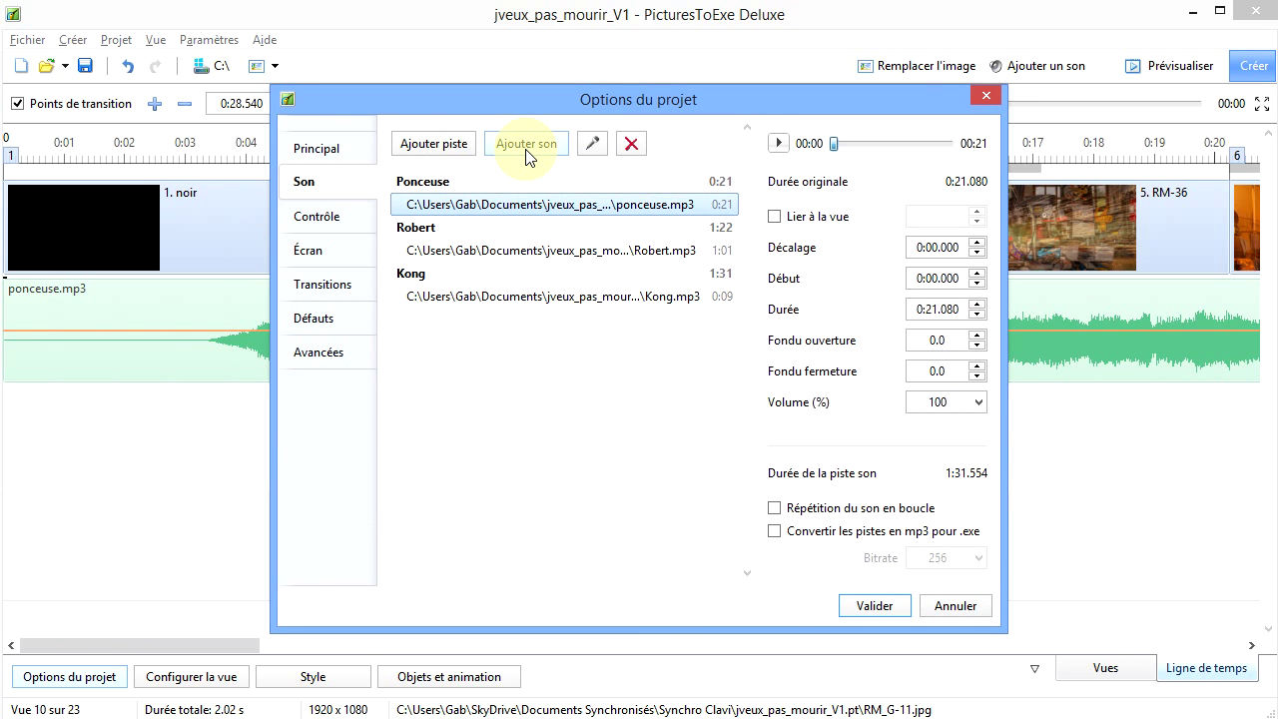
click(977, 609)
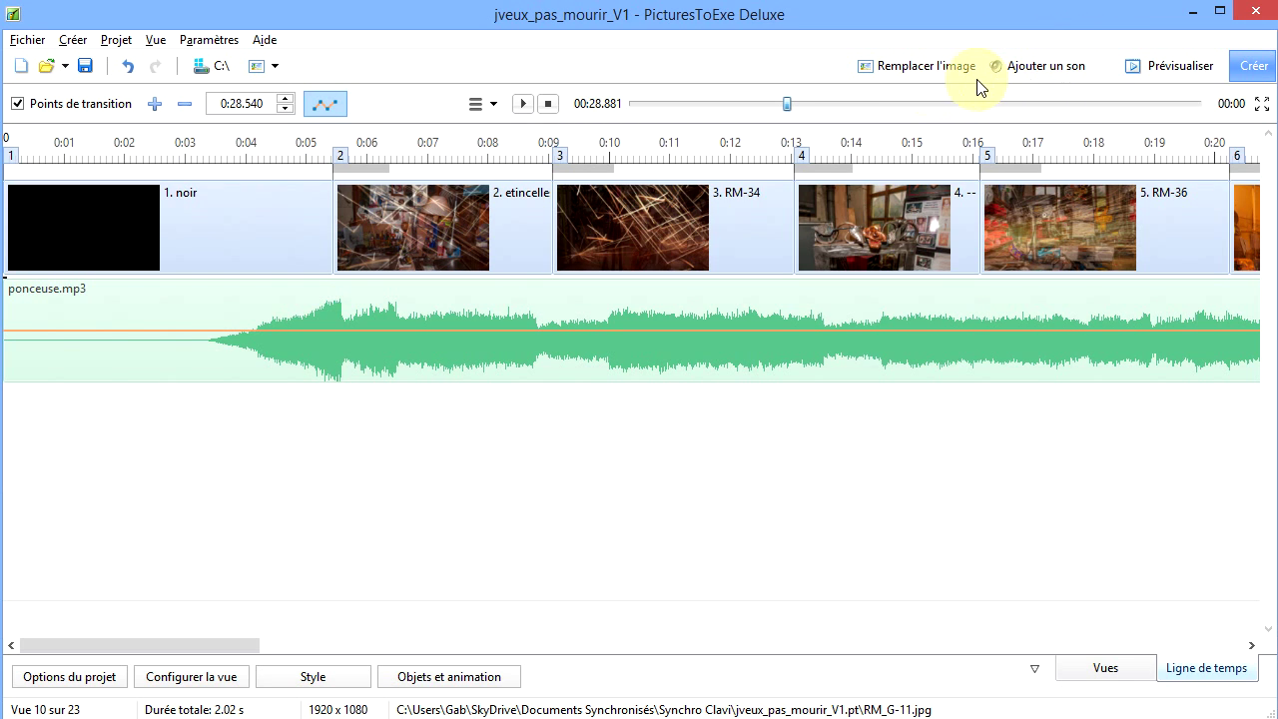
- Check the Ajouter un son option in the toolbar preferences and leave the preferences without applying anything
click(212, 40)
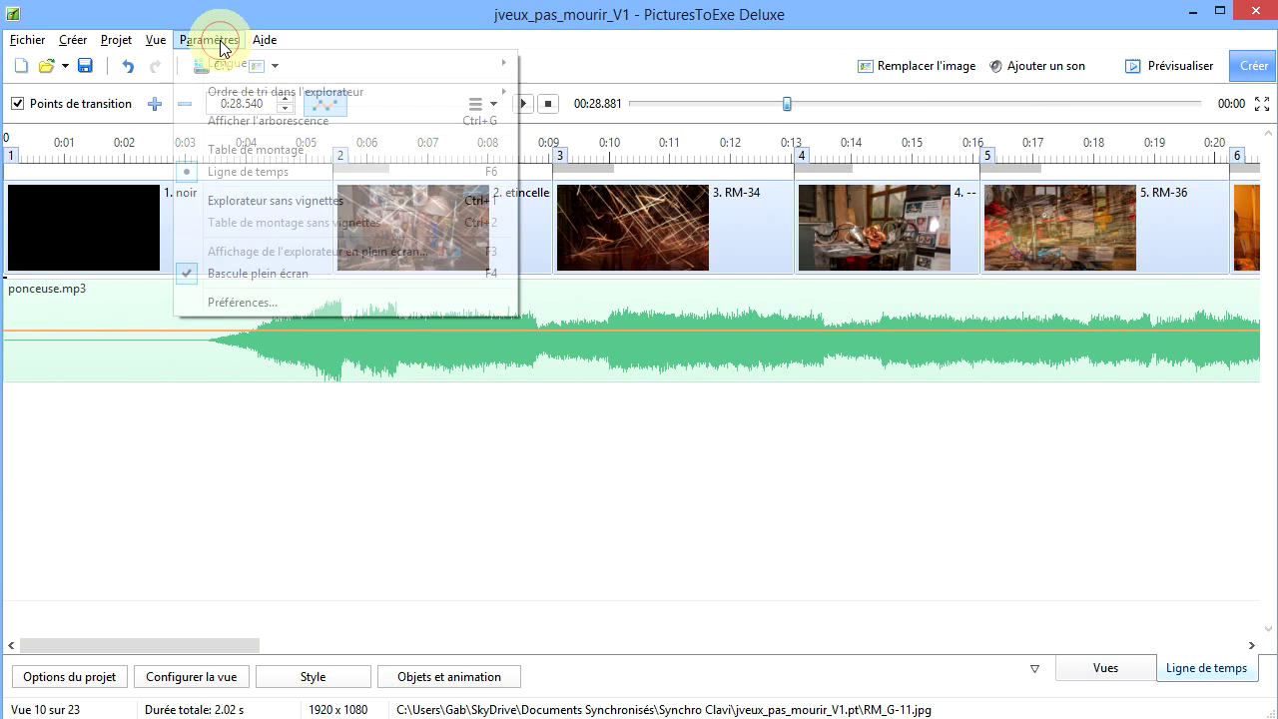
click(321, 301)
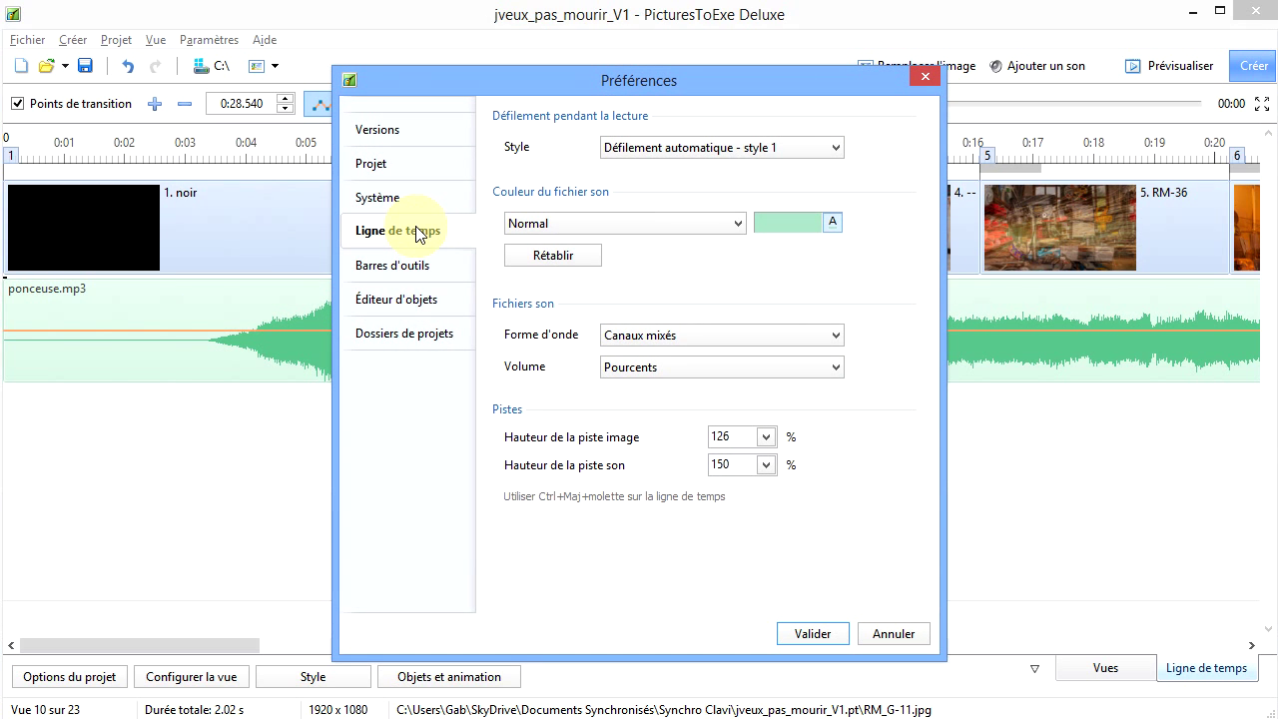
click(417, 267)
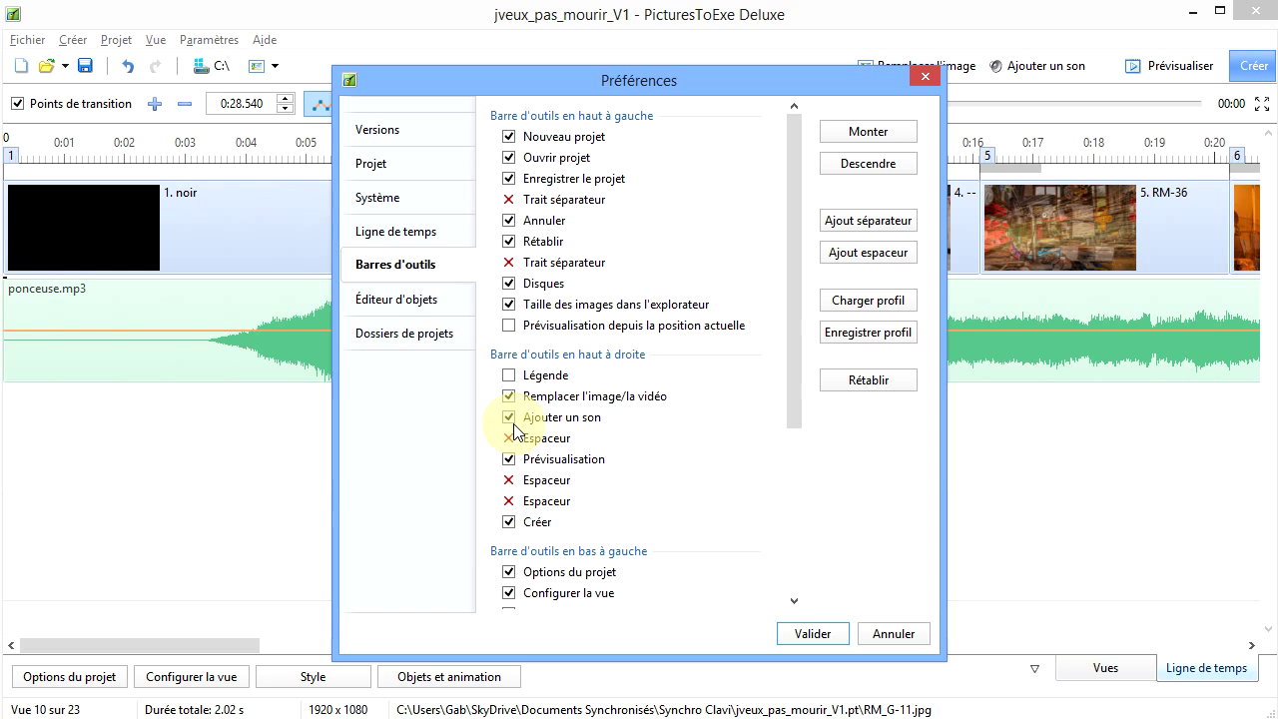
click(890, 636)
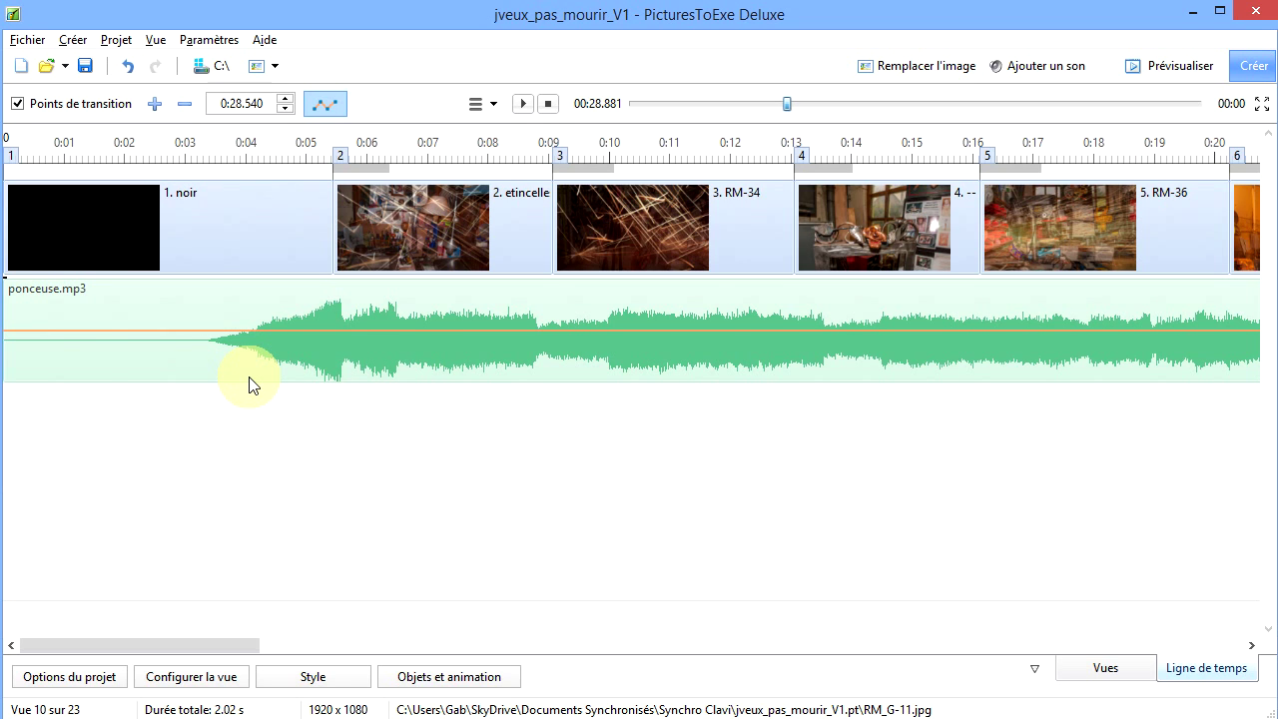
- Add the video file Générique-suite-modifié.mp4 from the Téléchargements folder récup portable as a sound at the start of the slideshow
click(414, 330)
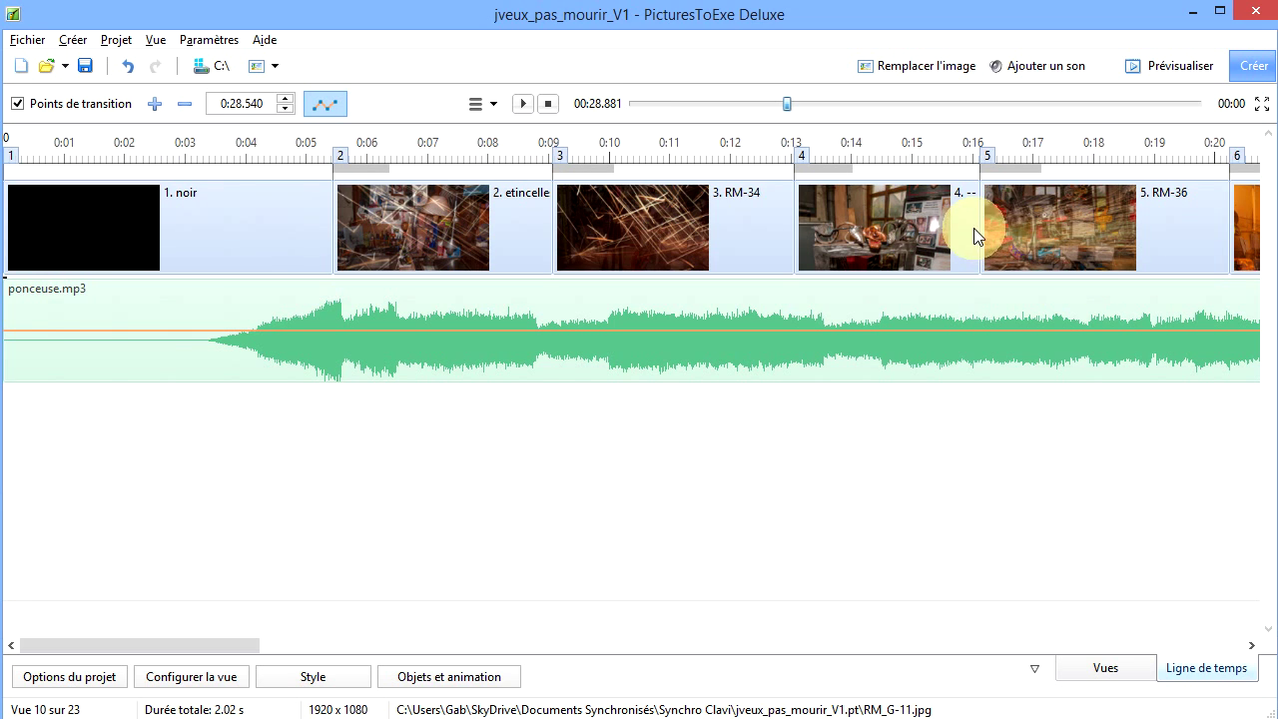
key(Home)
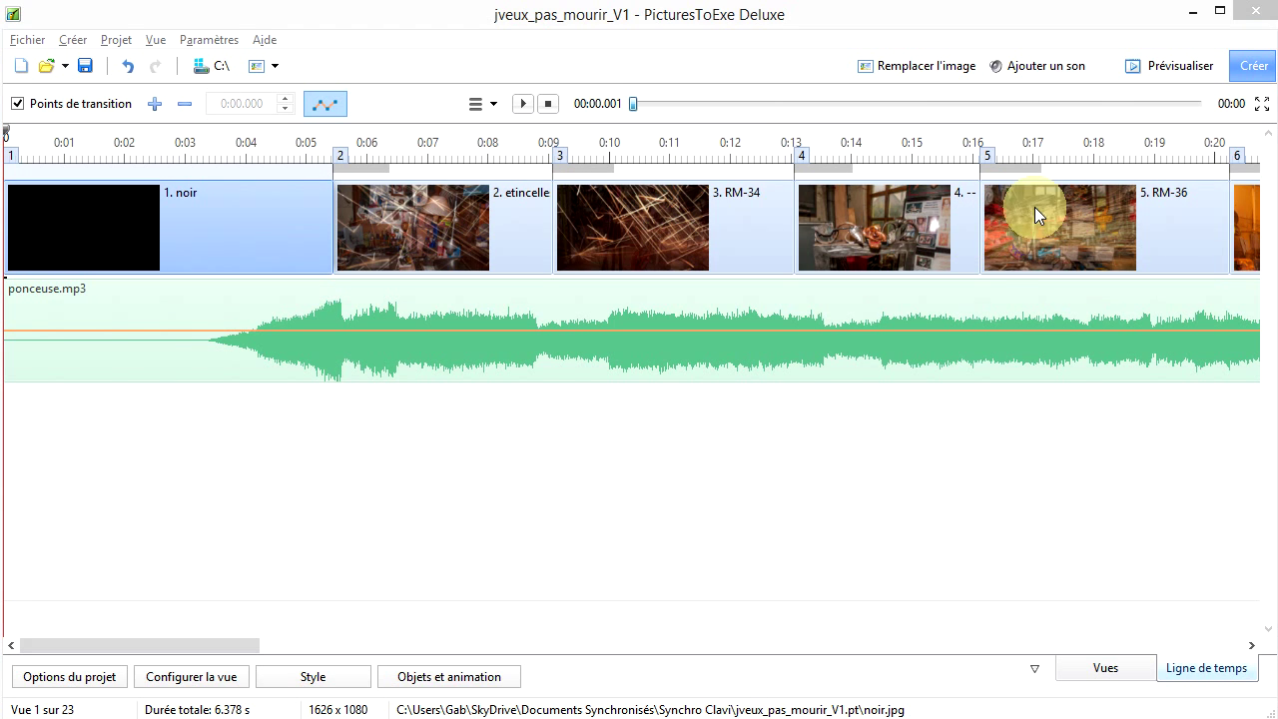
click(1047, 72)
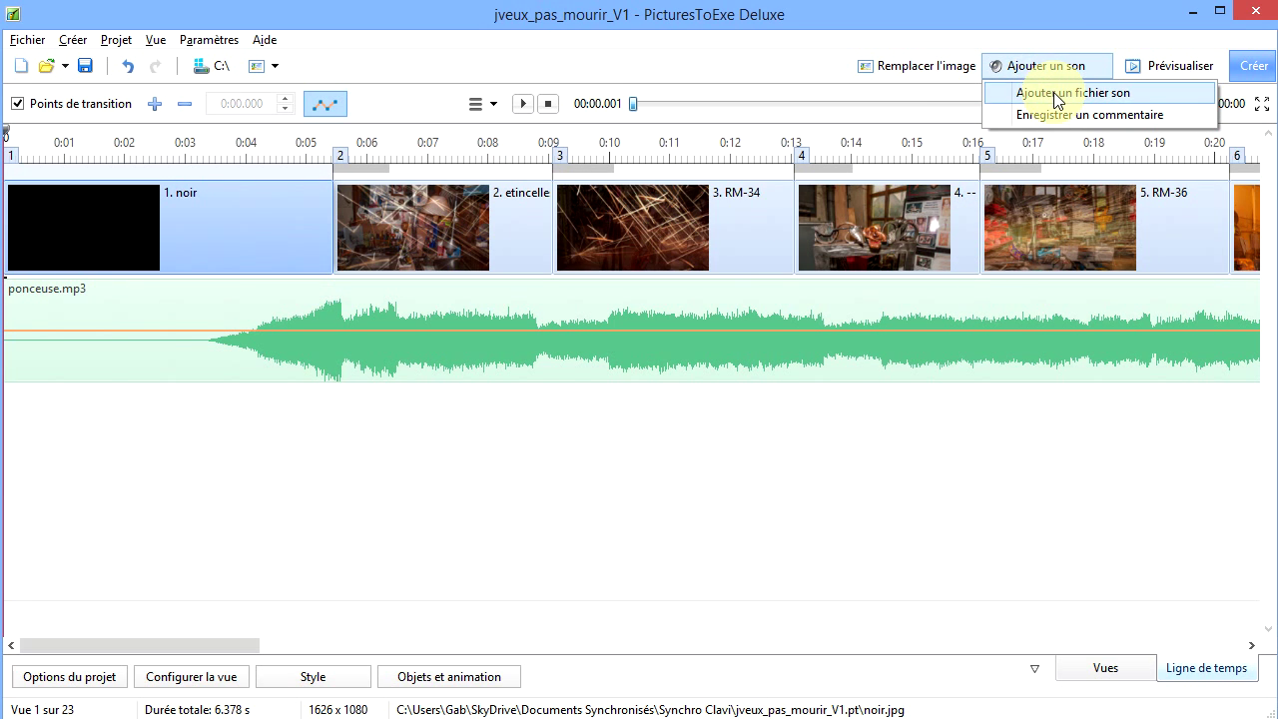
click(1057, 97)
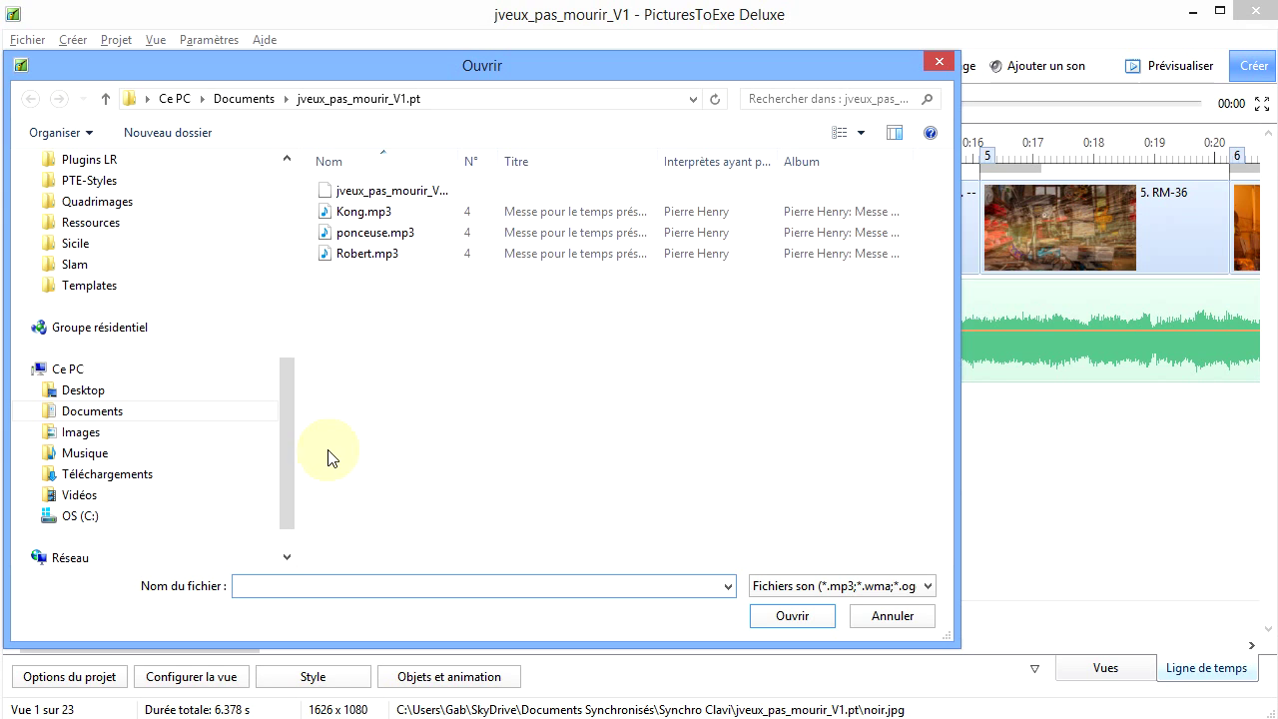
click(117, 478)
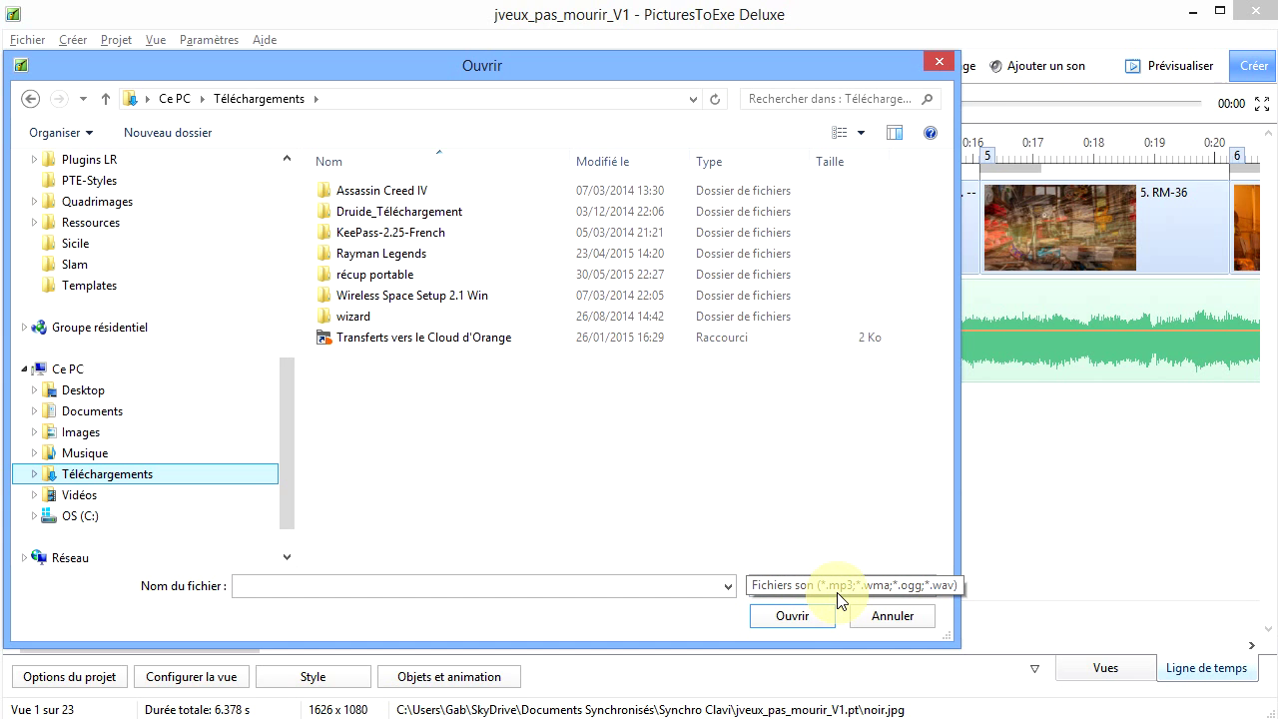
click(929, 591)
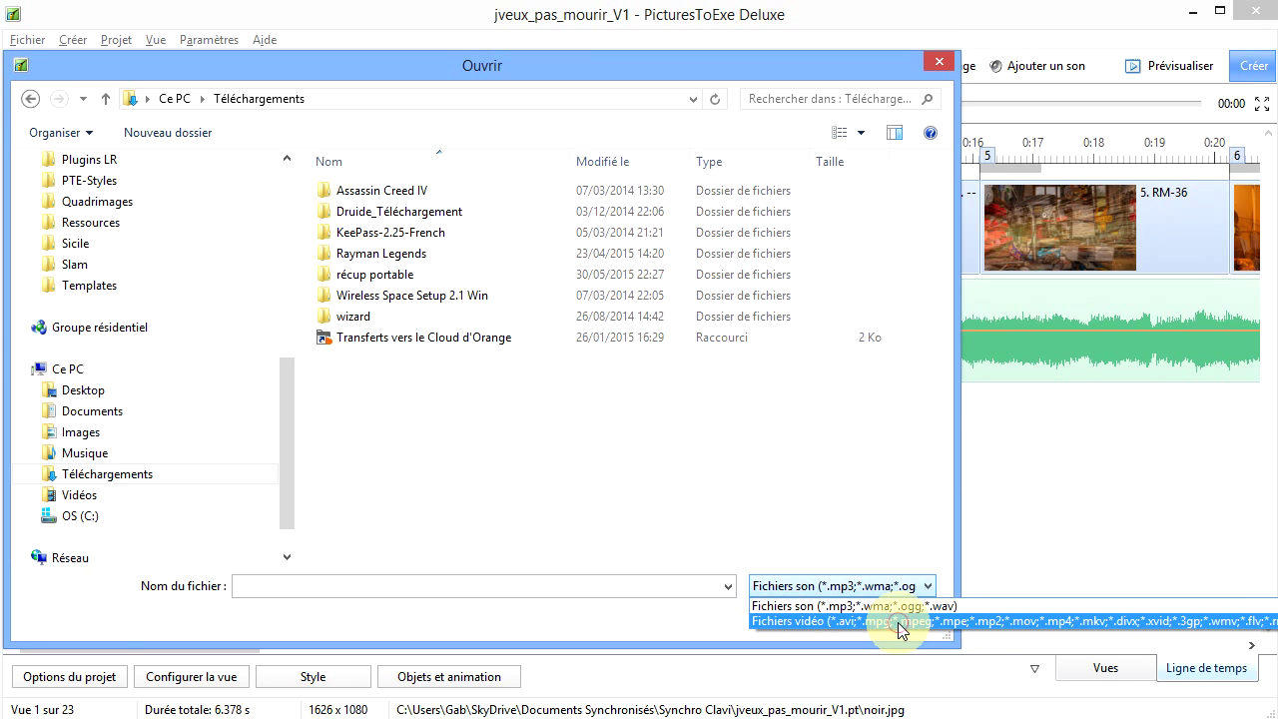
click(898, 623)
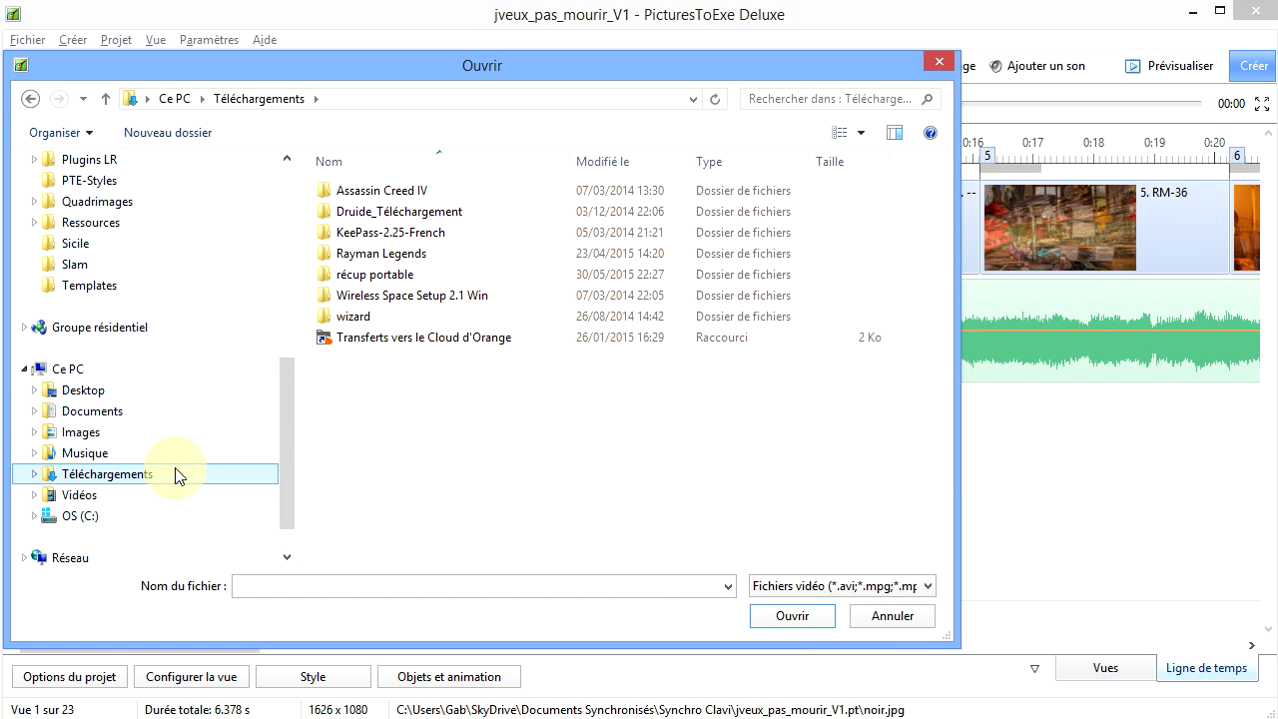
double_click(399, 275)
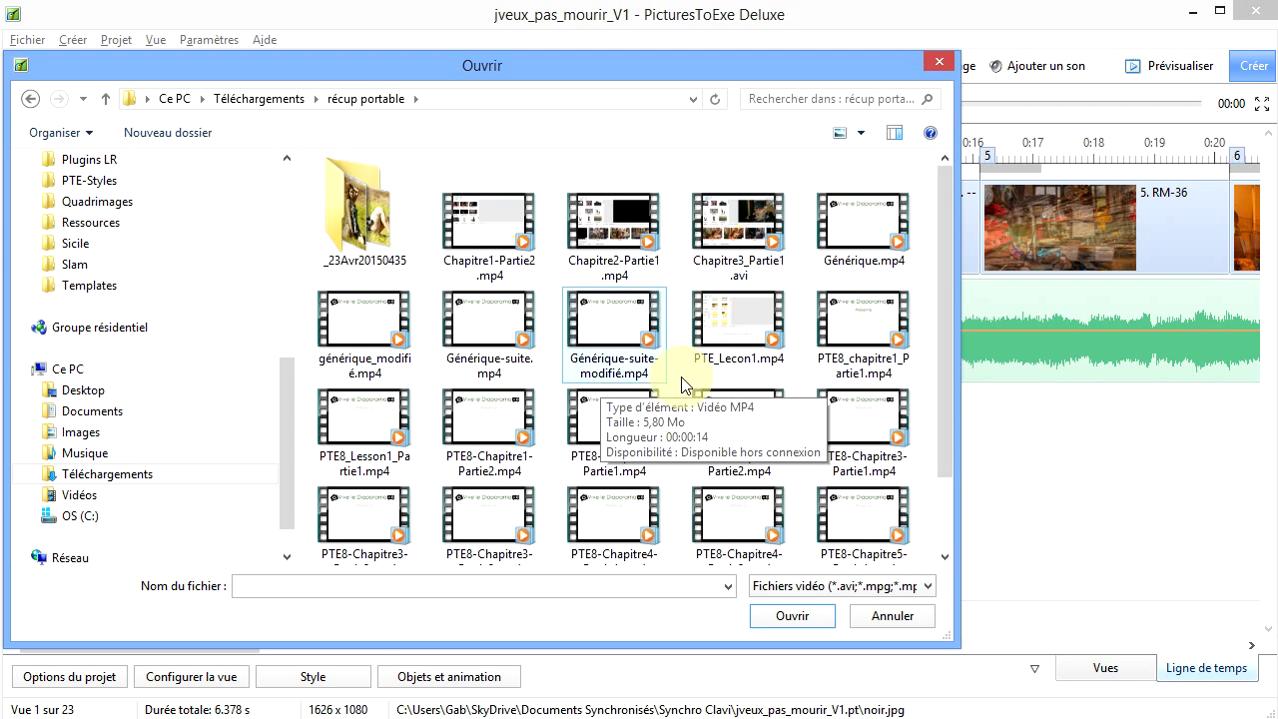
double_click(623, 330)
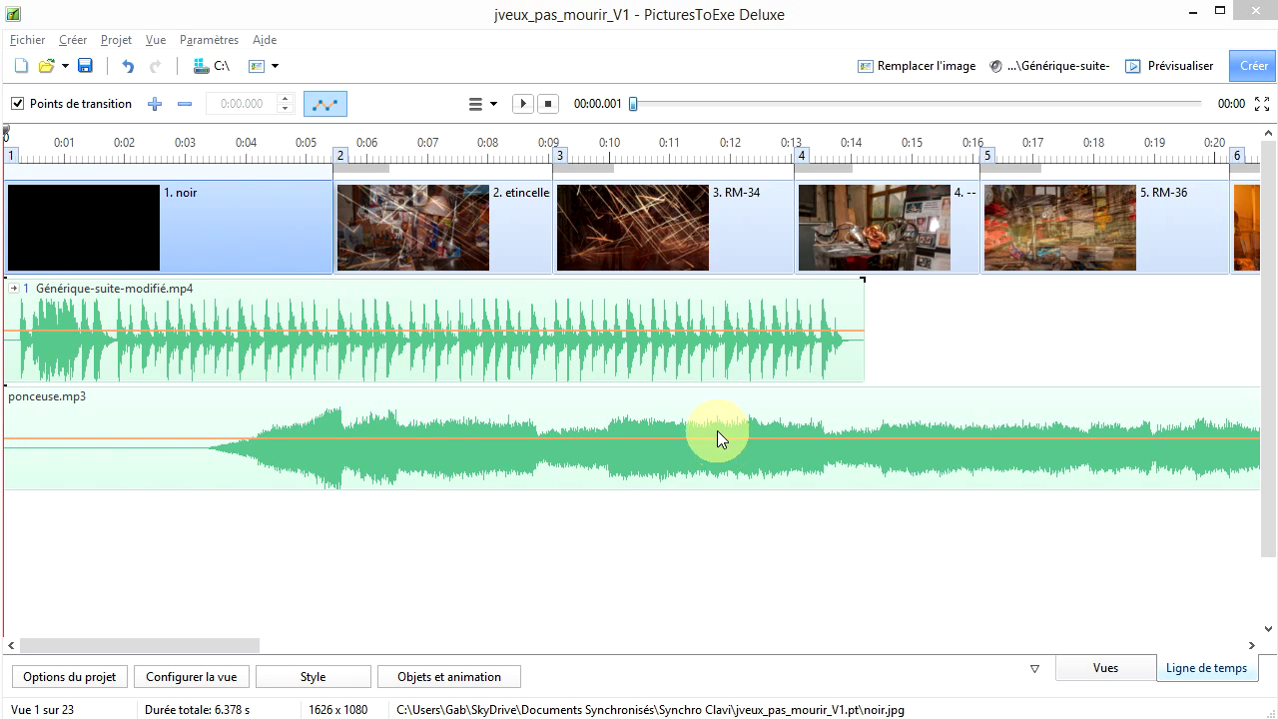
- Delete the sound track holding Générique-suite-modifié.mp4
click(949, 334)
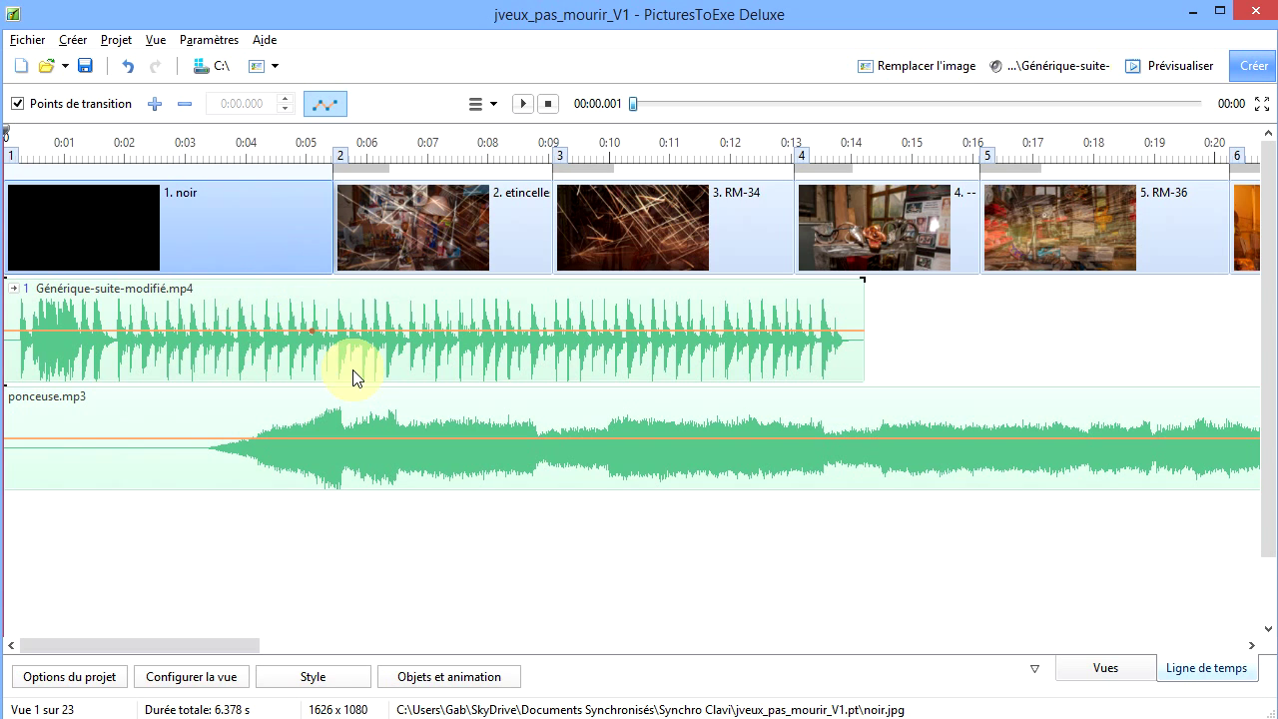
click(290, 332)
right_click(270, 311)
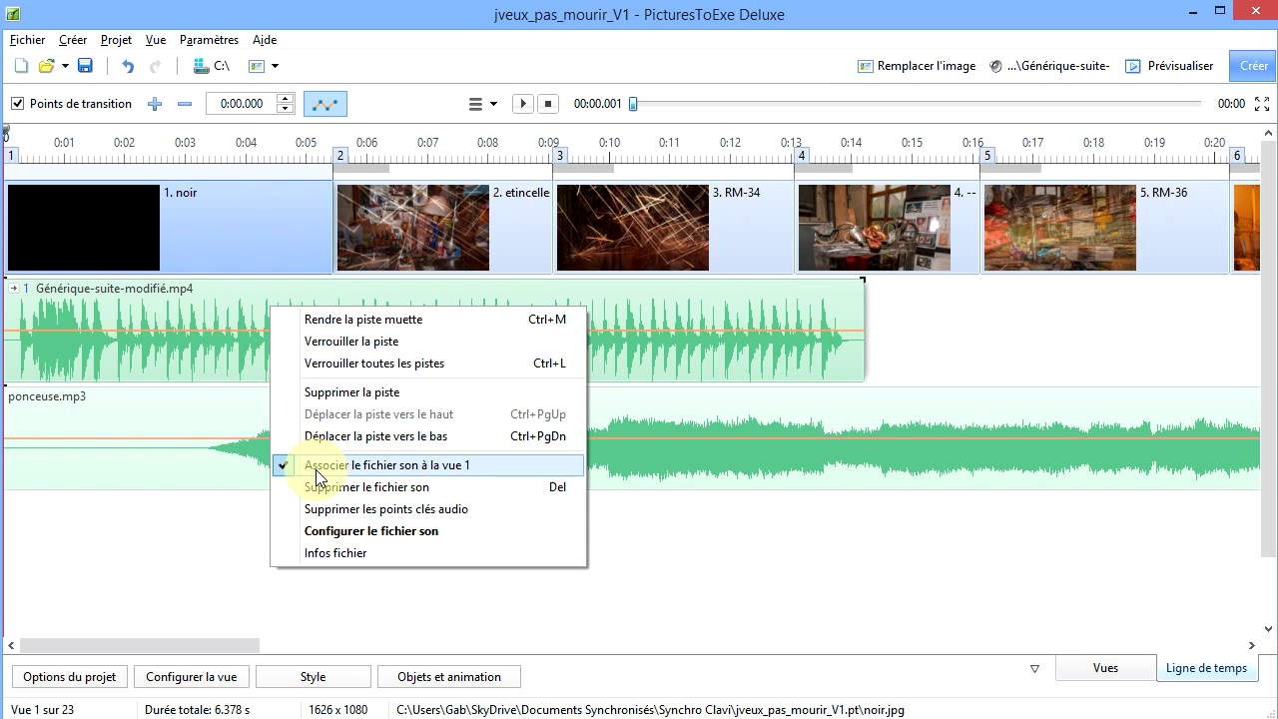
click(357, 393)
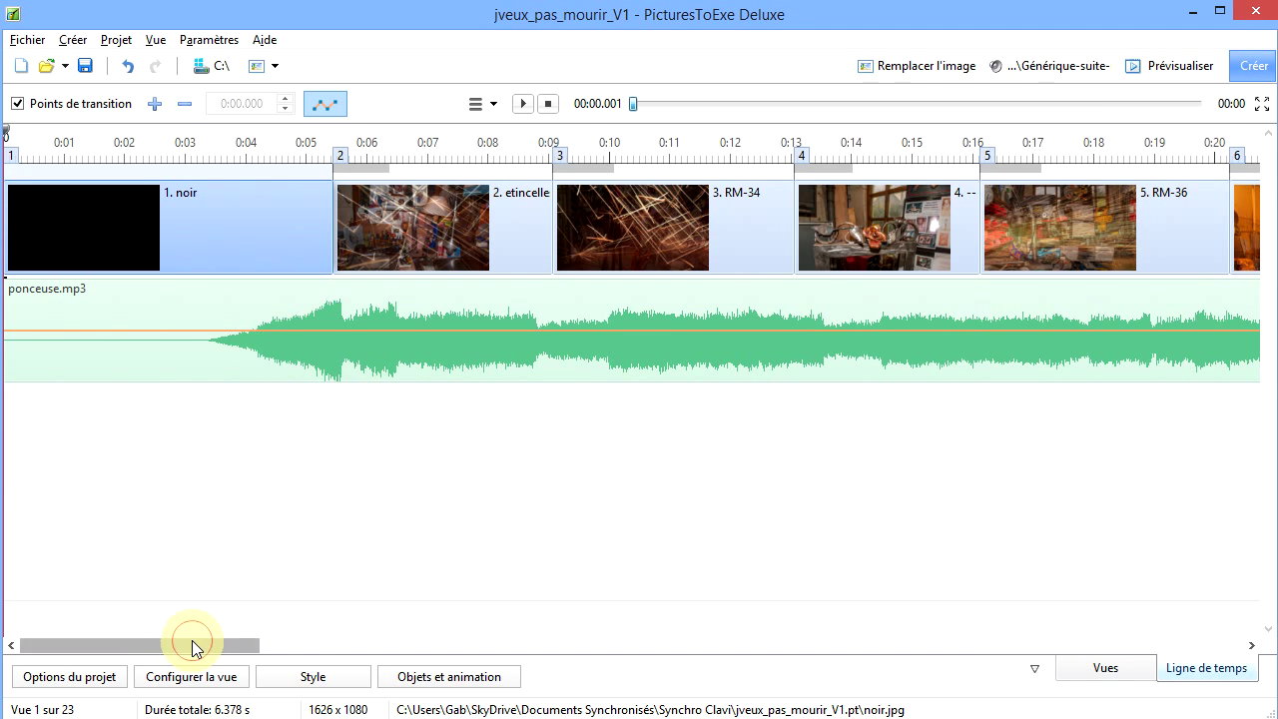
- Play the slideshow from the start through the change from ponceuse.mp3 to Robert.mp3 and stop playback
drag(194, 645, 323, 633)
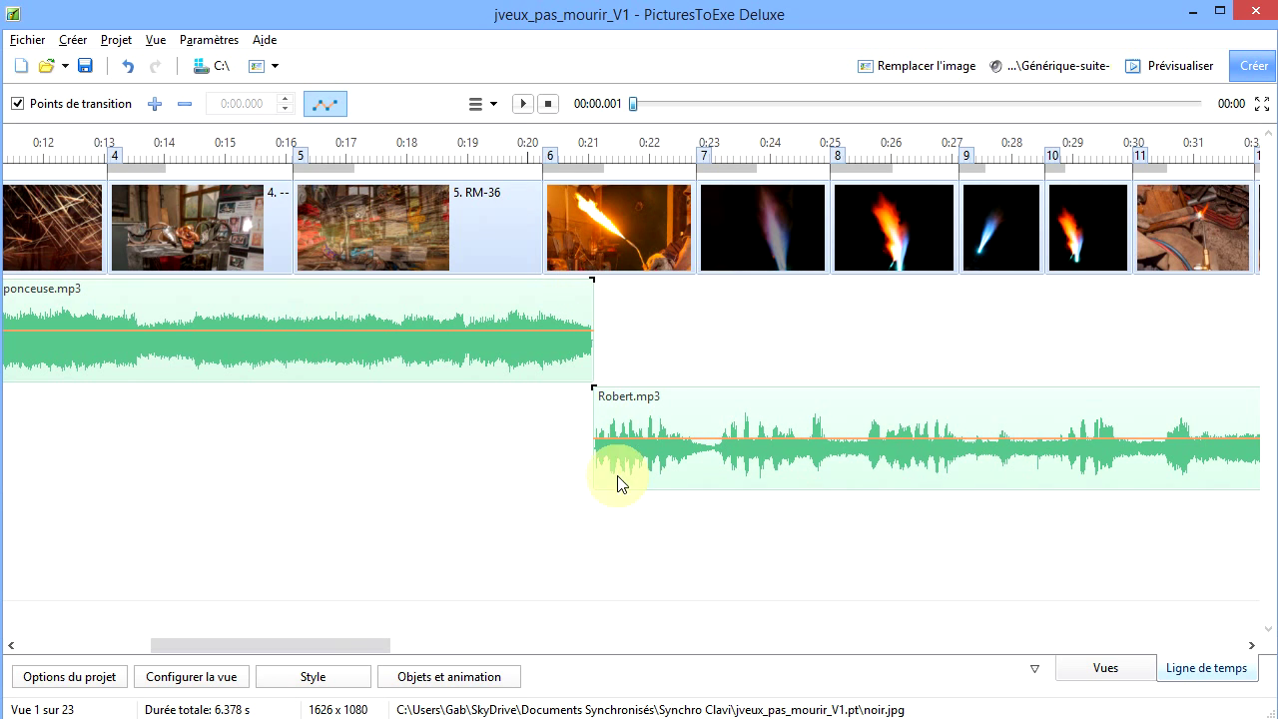
drag(379, 649, 202, 634)
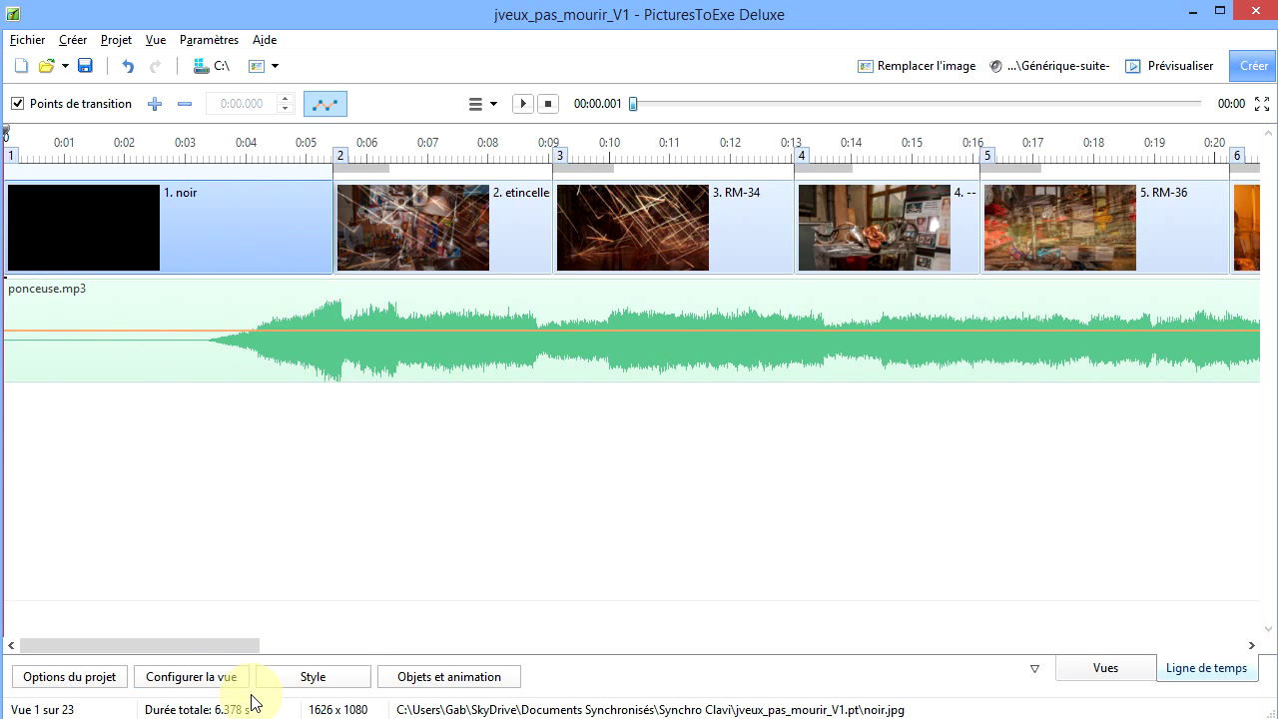
click(238, 650)
mouse_move(238, 644)
mouse_down()
mouse_move(289, 646)
mouse_move(260, 643)
mouse_up()
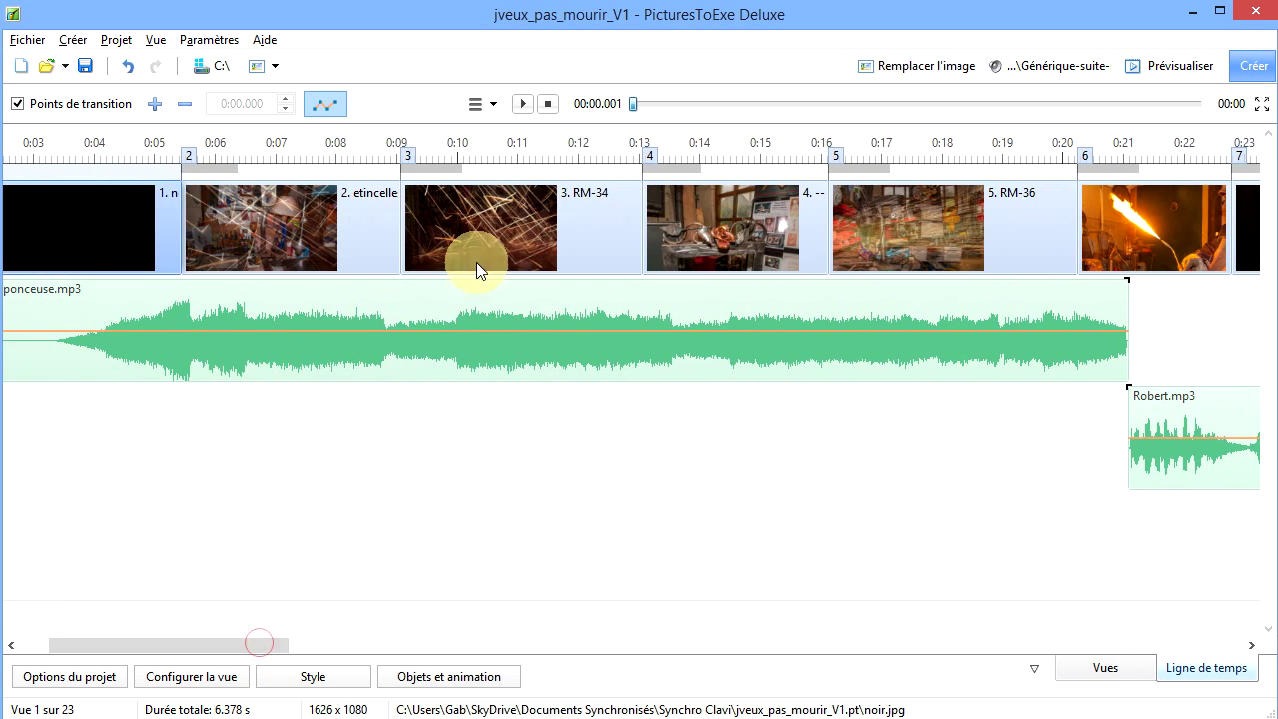
click(523, 104)
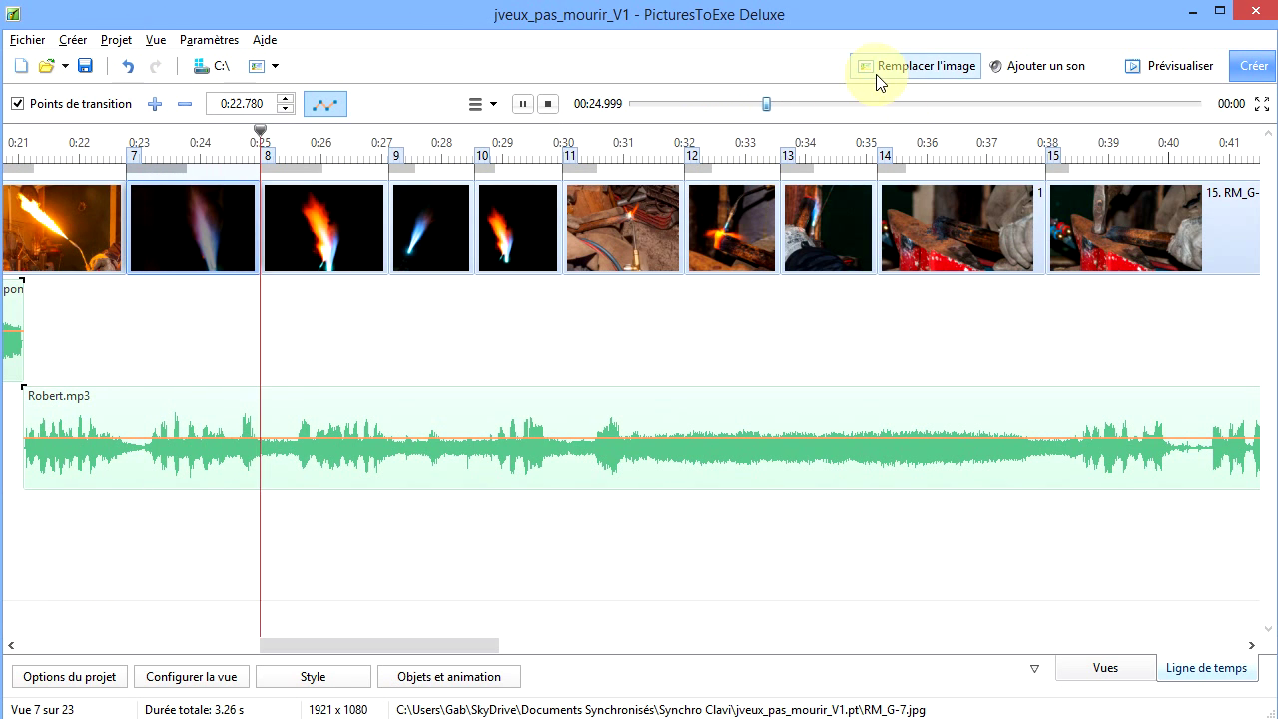
click(547, 106)
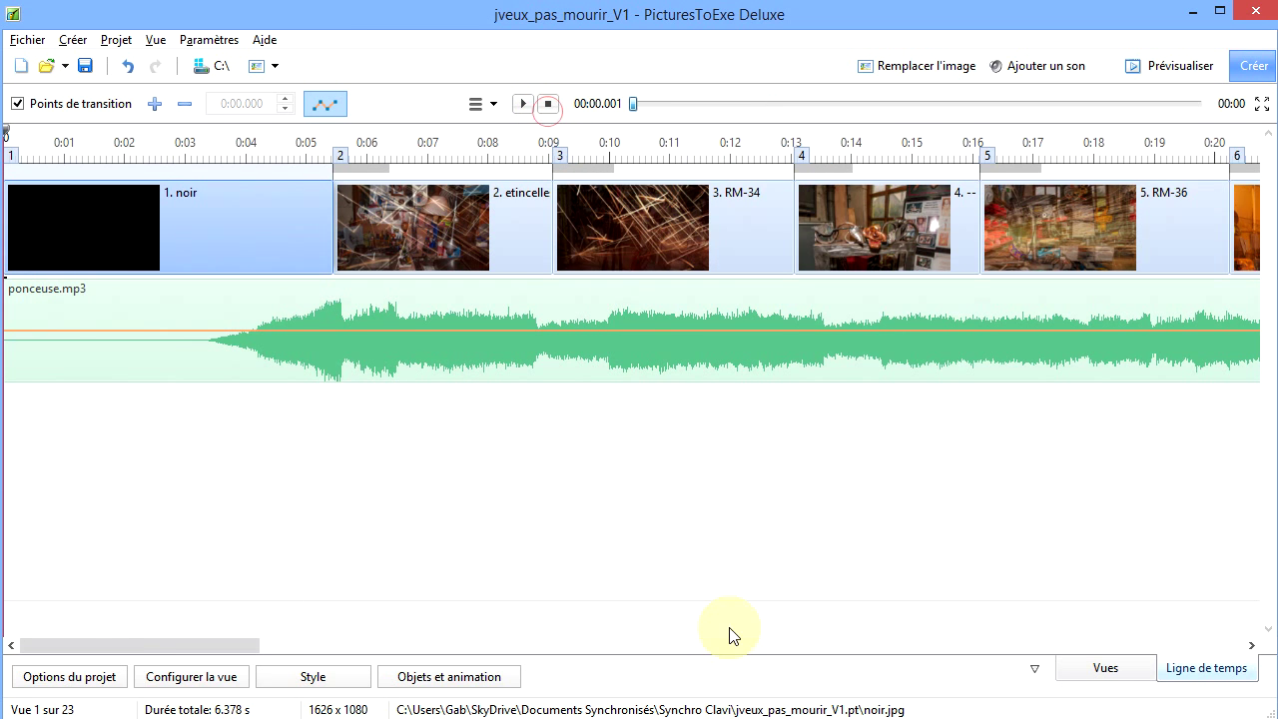
- Move Robert.mp3 onto the same track as ponceuse.mp3, starting directly where ponceuse.mp3 ends at 0:21.101
drag(156, 648, 346, 642)
drag(349, 588, 344, 574)
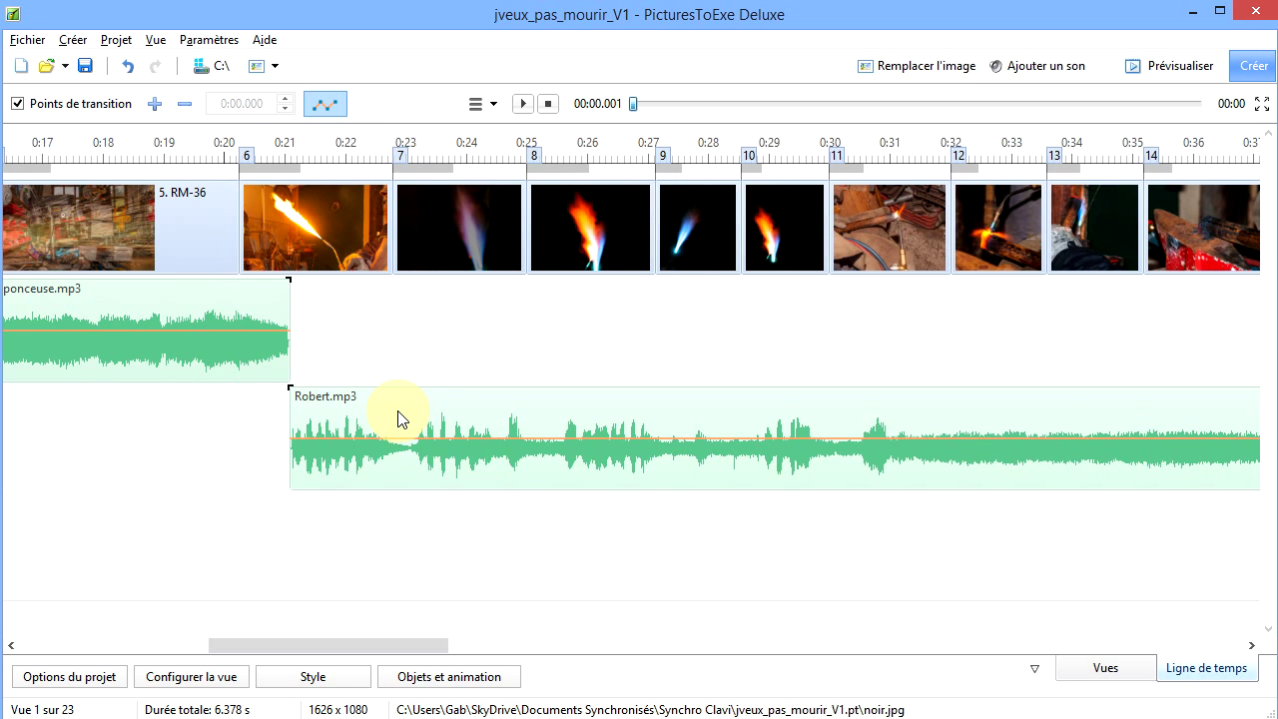
drag(395, 418, 397, 366)
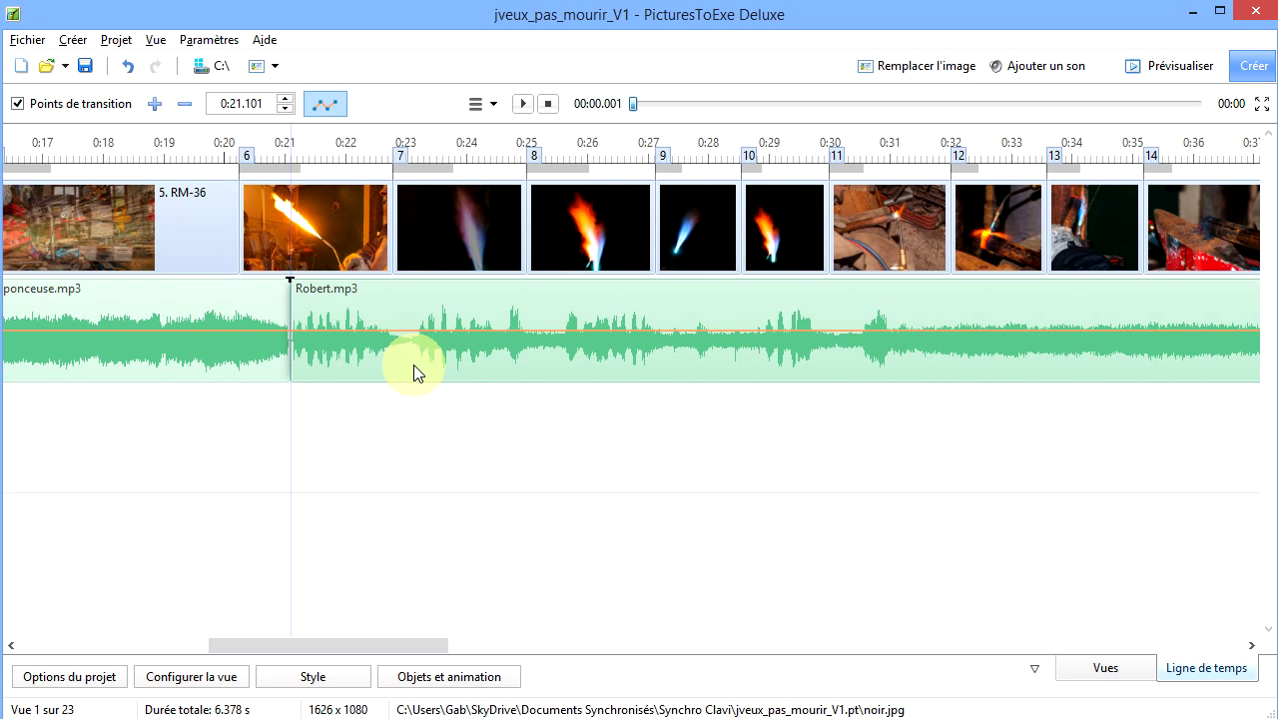
- Shift Robert.mp3 earlier on the shared track to start at 0:20.623, crossfading with the end of ponceuse.mp3
drag(417, 373, 380, 367)
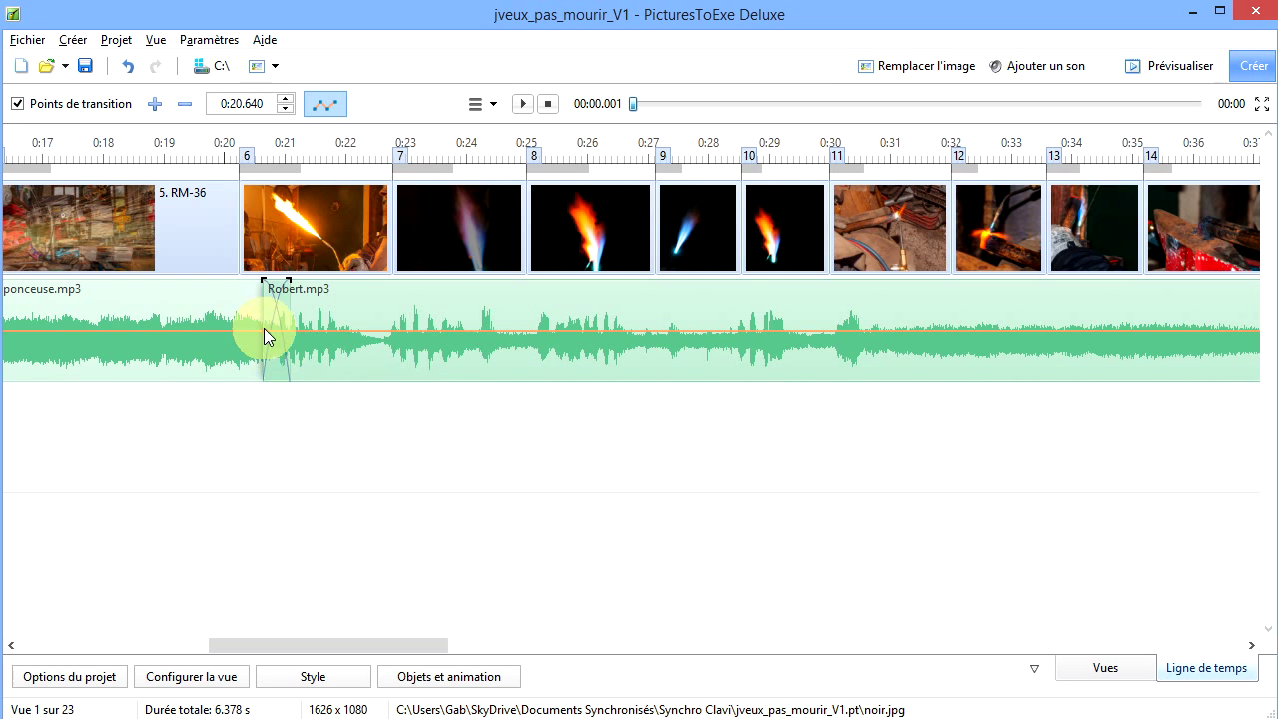
drag(273, 355, 279, 389)
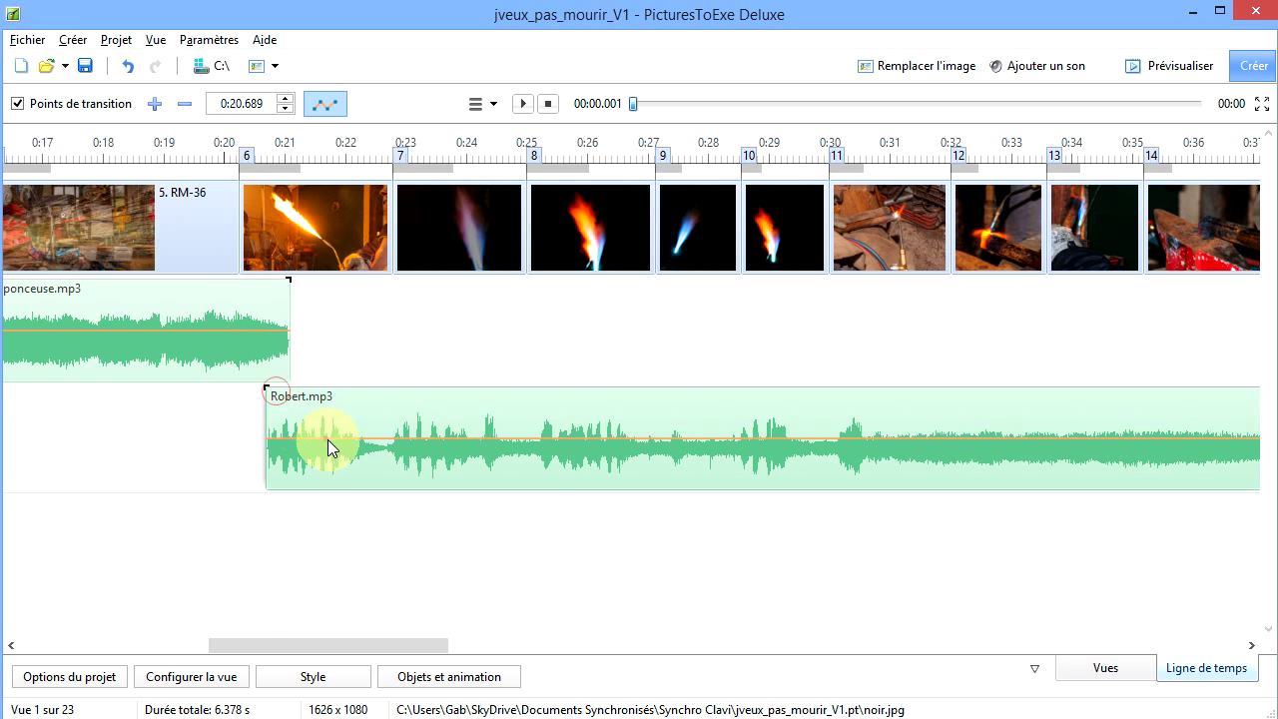
drag(337, 431, 332, 362)
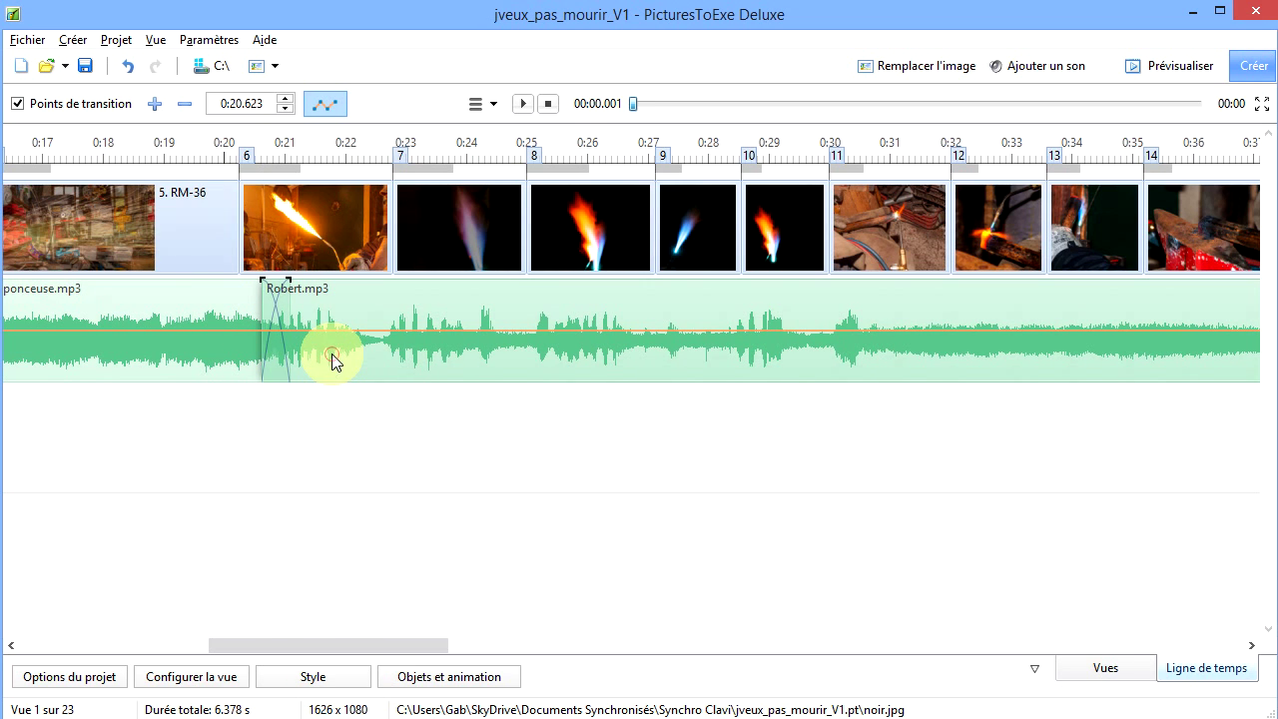
click(268, 286)
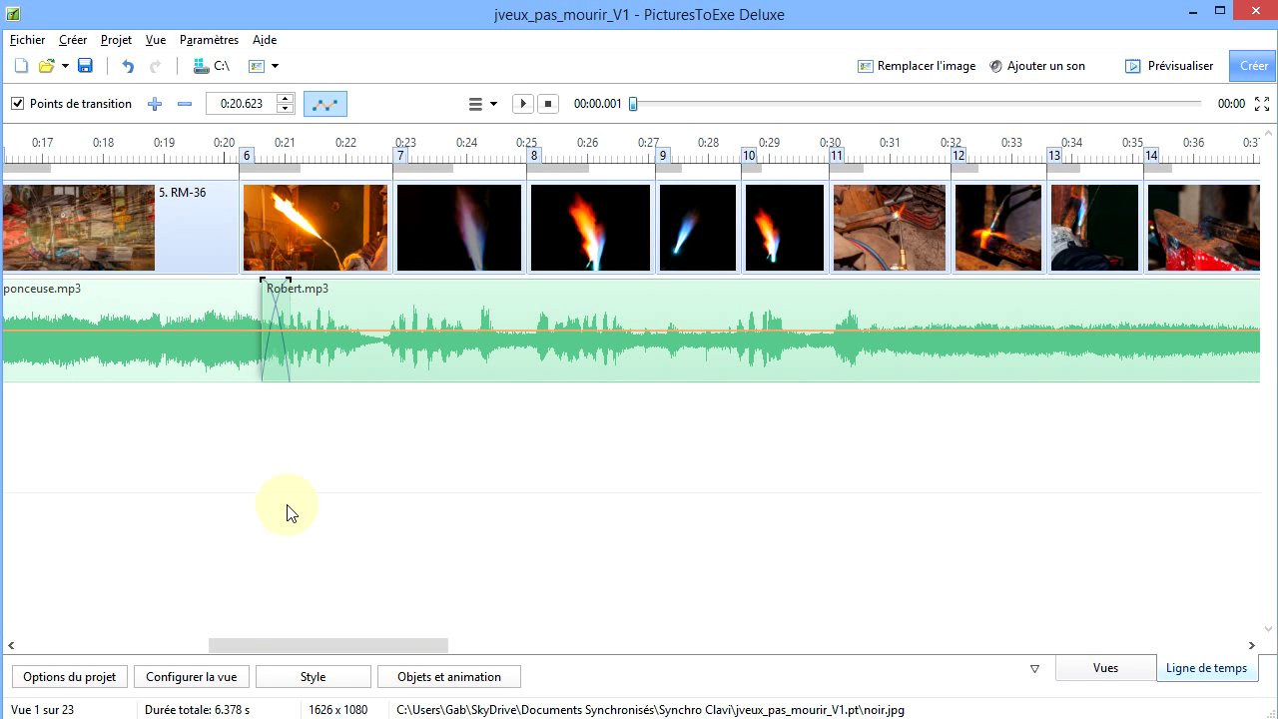
click(260, 285)
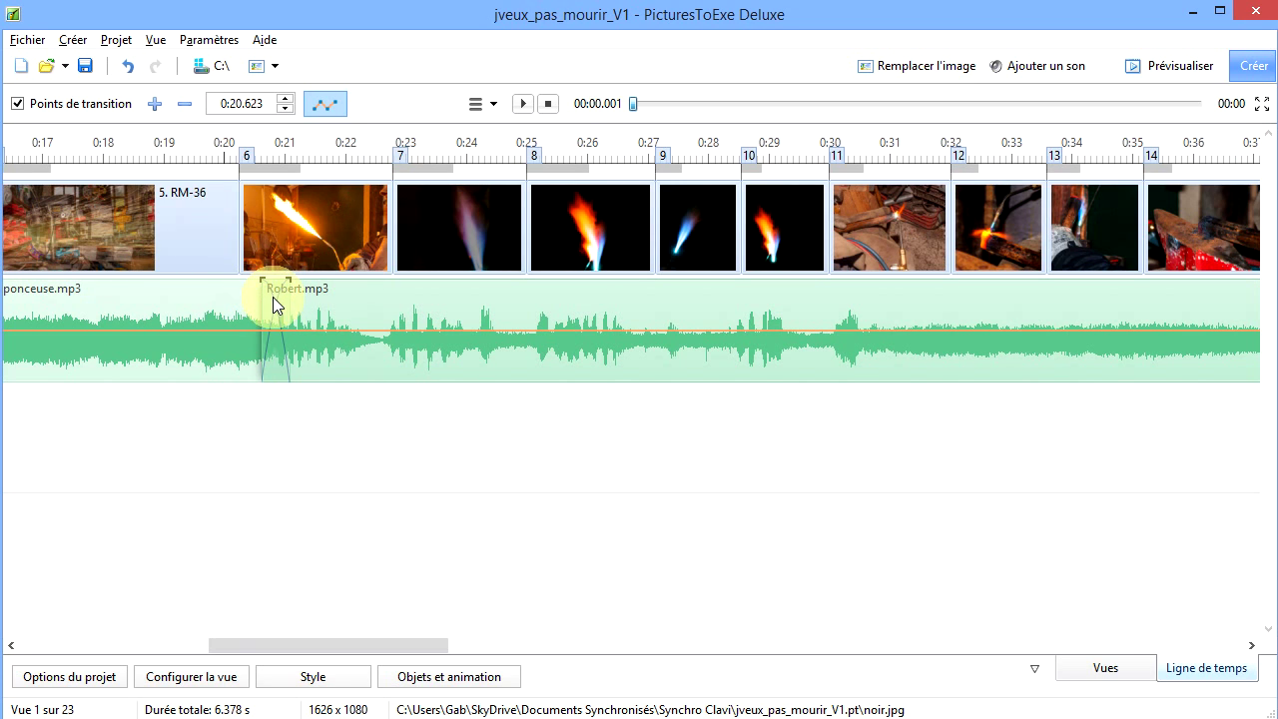
drag(285, 346, 287, 388)
click(229, 285)
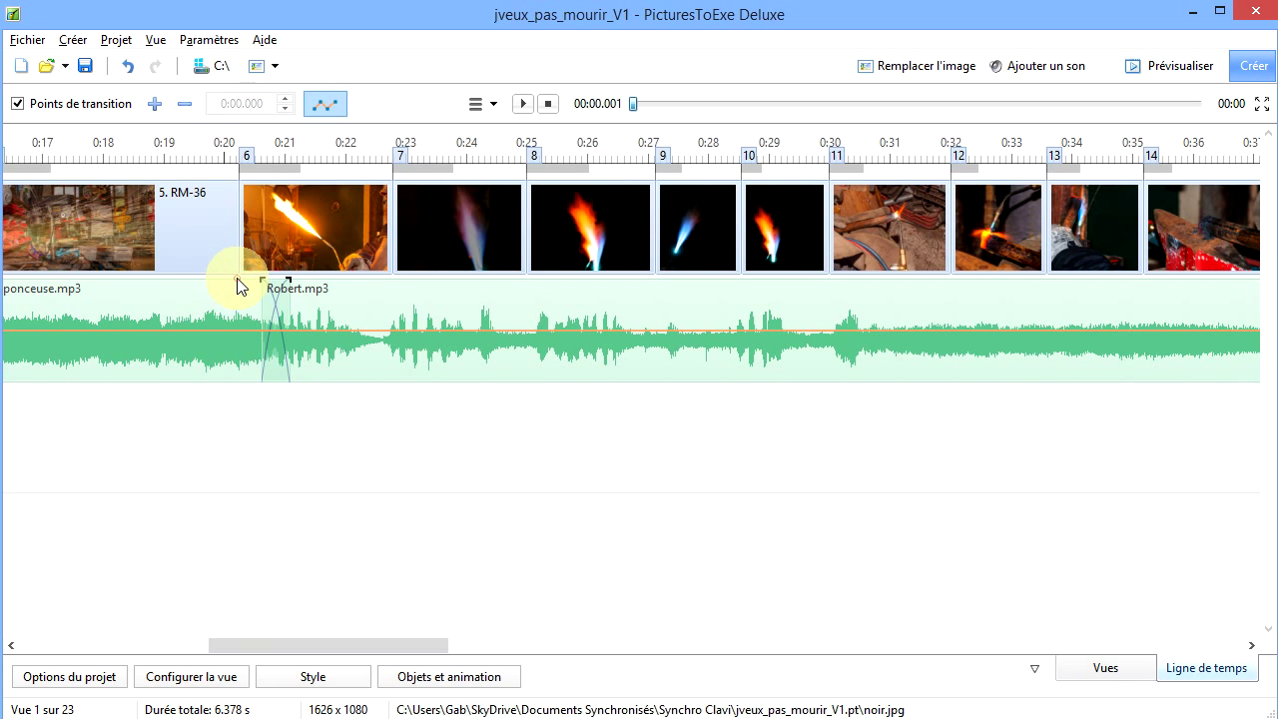
- Listen twice to the crossfade between ponceuse.mp3 and Robert.mp3, playing from 0:20.228
click(228, 165)
click(239, 148)
click(240, 144)
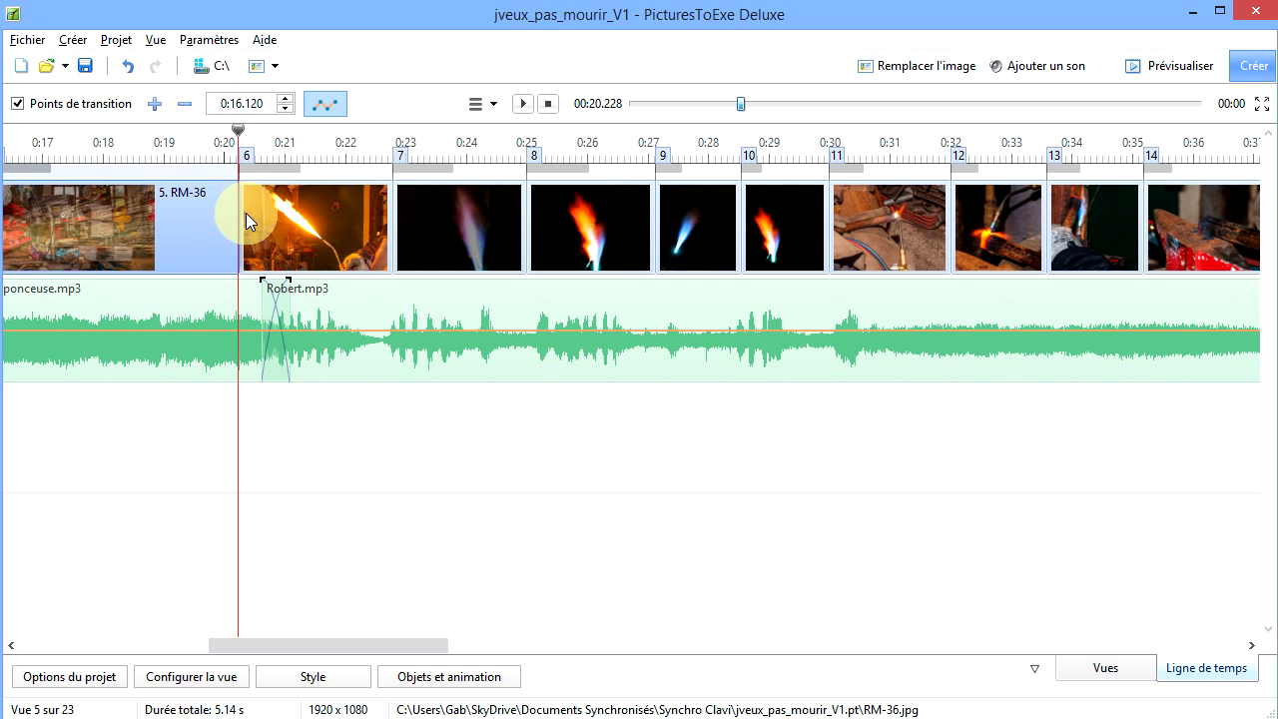
click(519, 106)
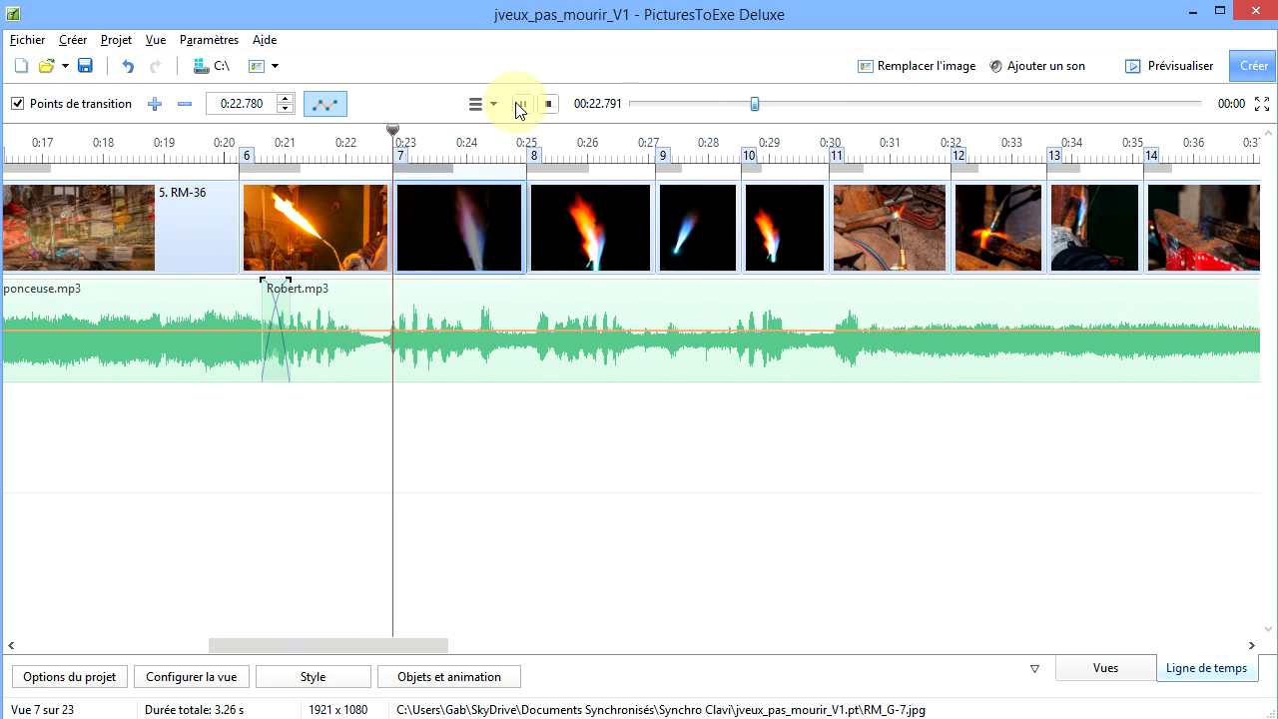
click(548, 106)
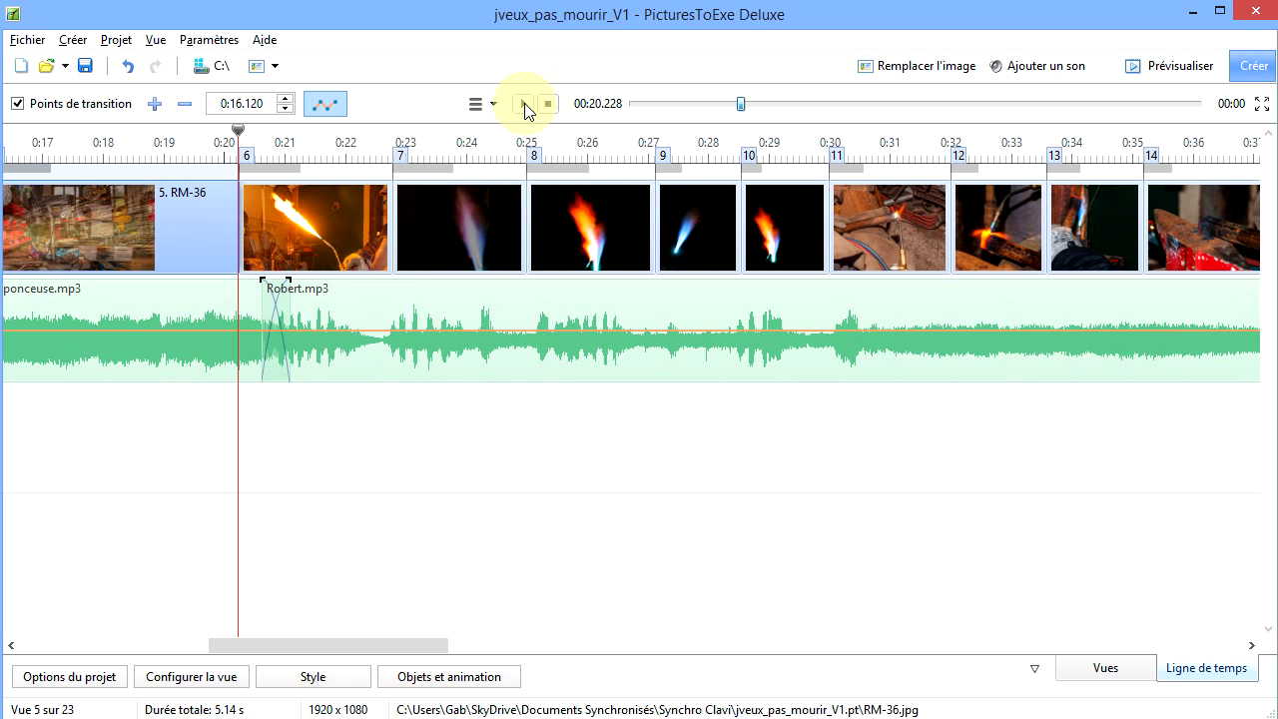
click(525, 106)
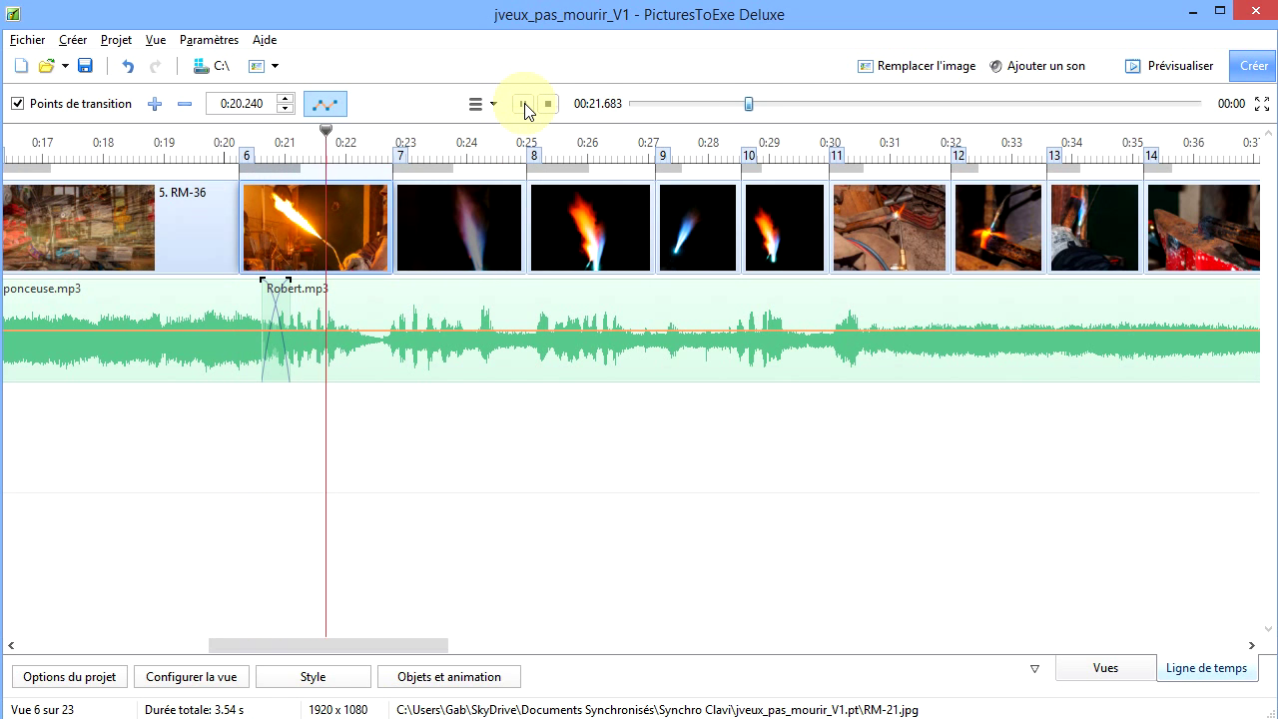
click(549, 106)
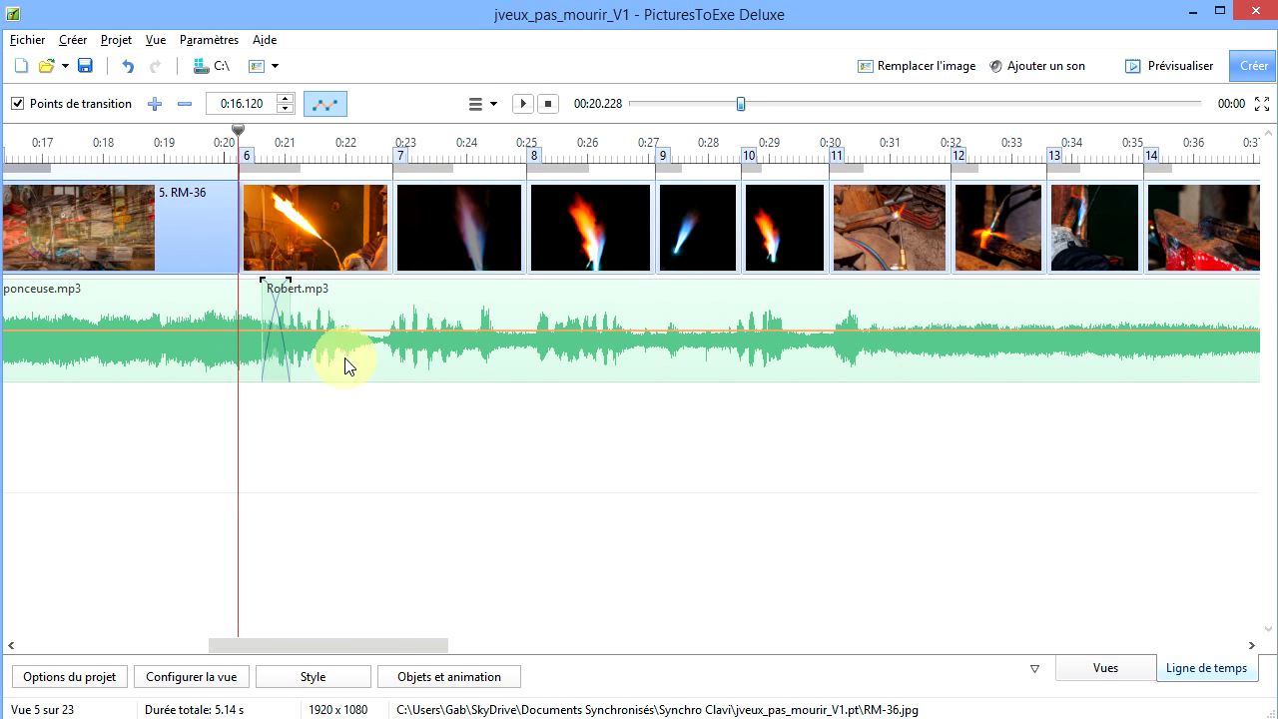
- Lengthen the crossfade slightly by moving the start of Robert.mp3 to 0:20.541
click(373, 343)
mouse_move(373, 344)
mouse_down()
mouse_move(345, 348)
mouse_move(370, 341)
mouse_up()
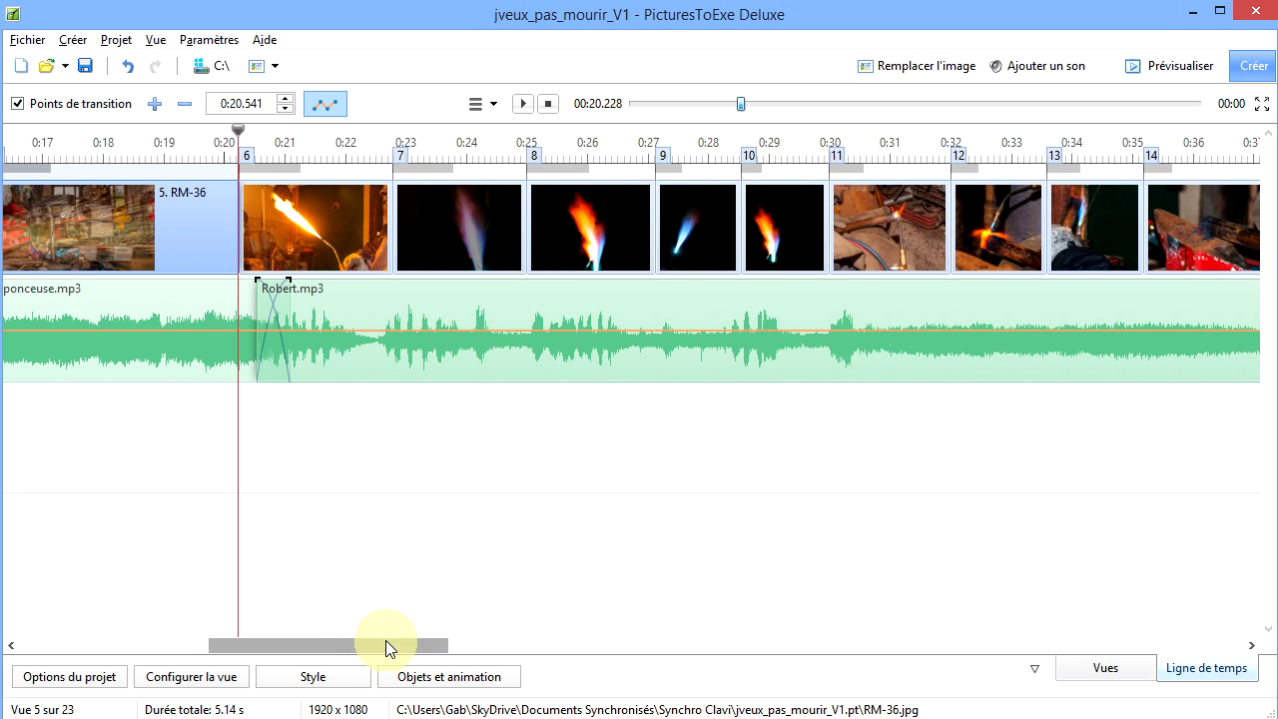
drag(397, 647, 390, 647)
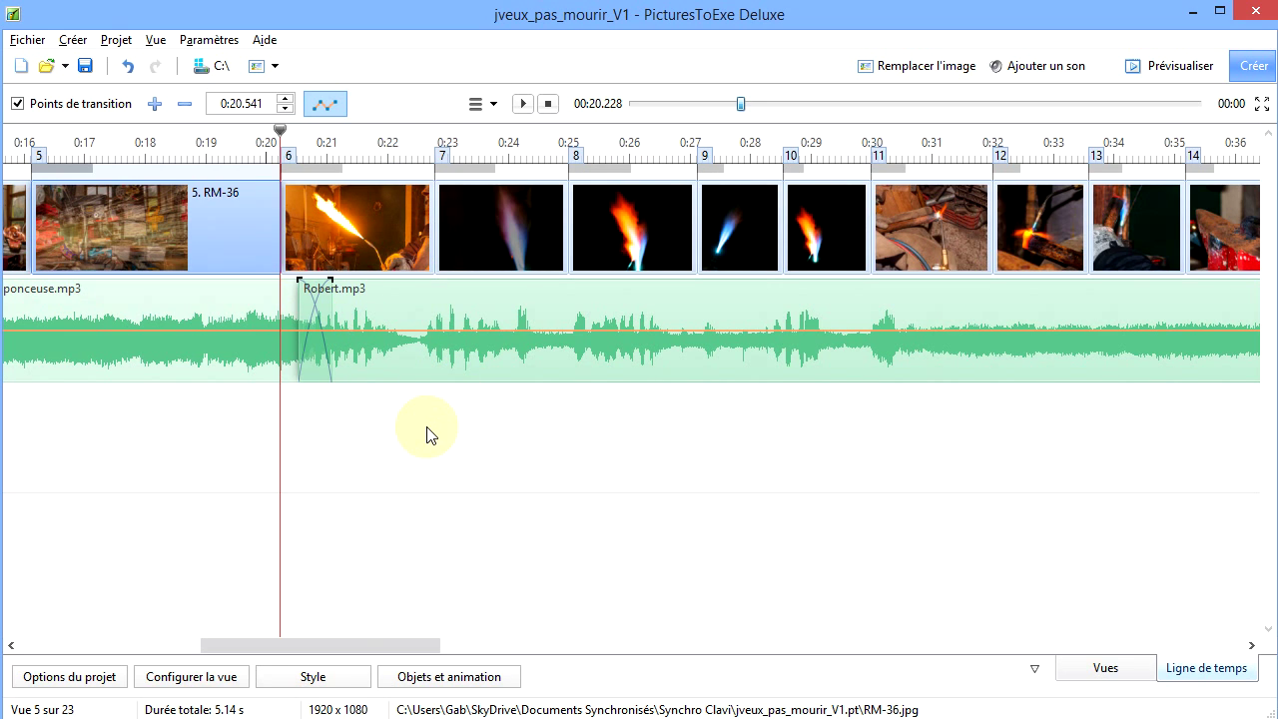
- Listen to the transition from the end of Robert.mp3 to Kong.mp3, playing from 1:21.224
drag(409, 650, 945, 540)
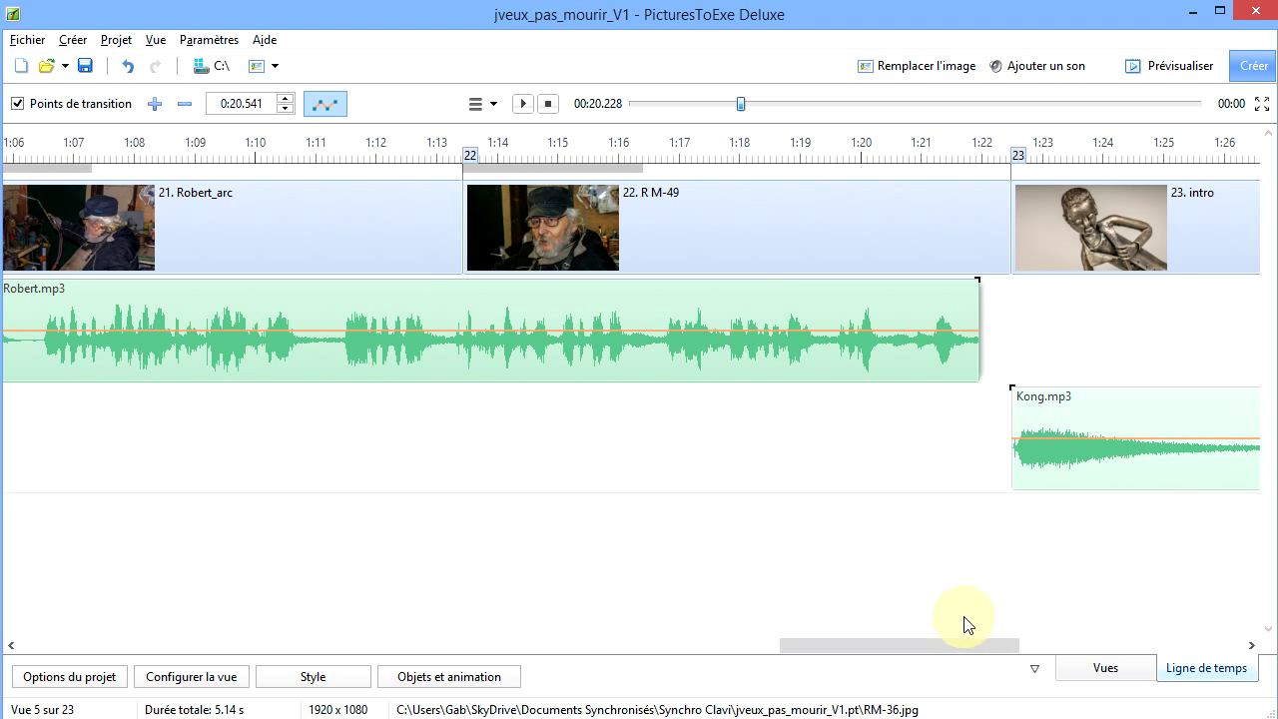
drag(980, 641, 1045, 637)
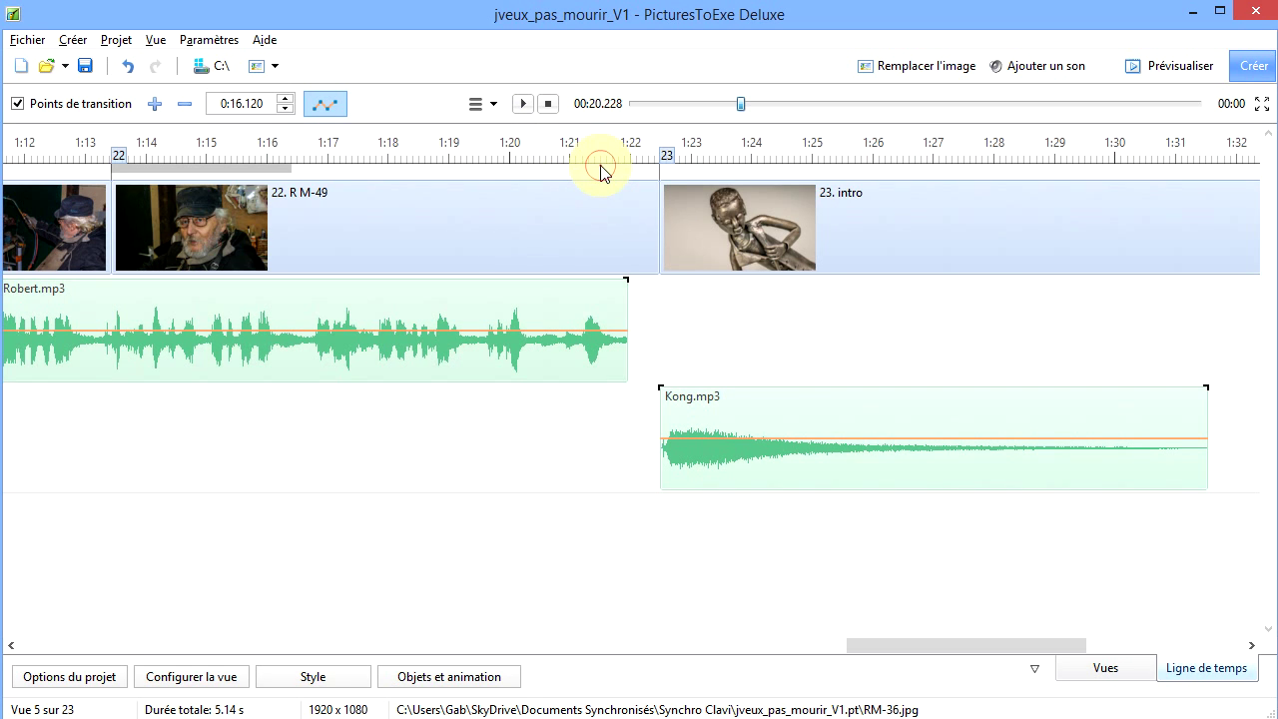
click(584, 164)
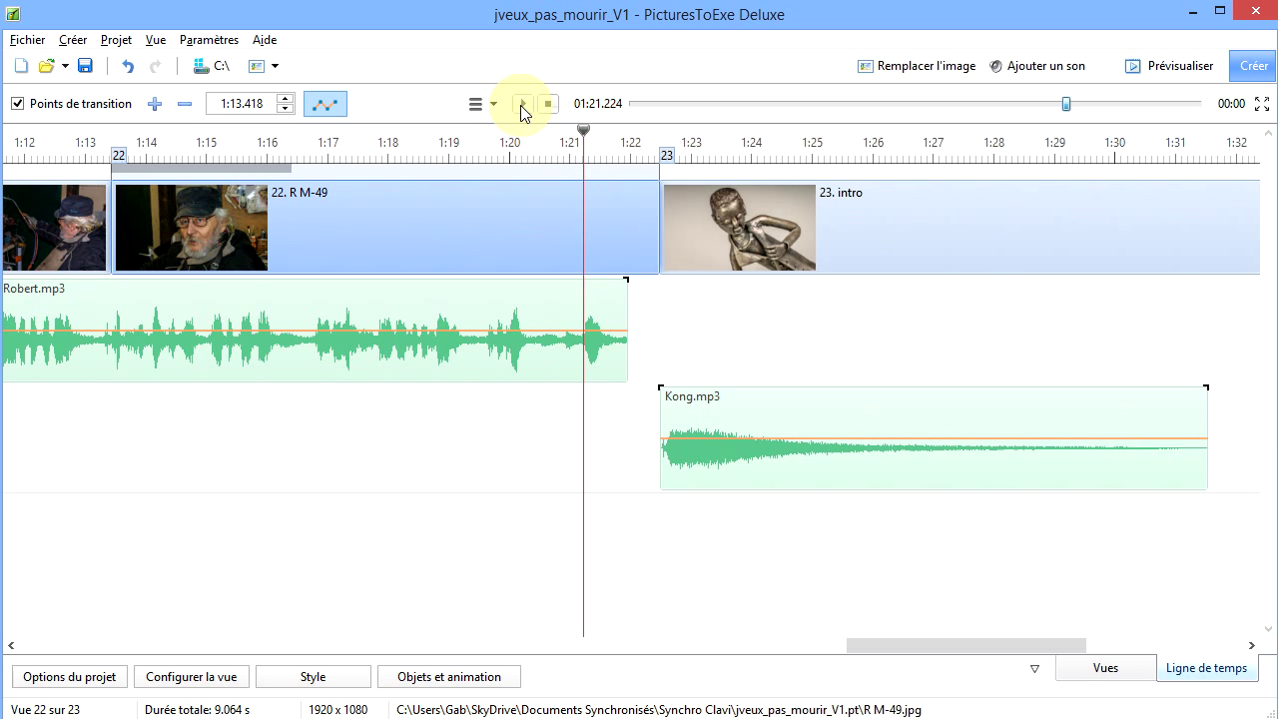
click(521, 103)
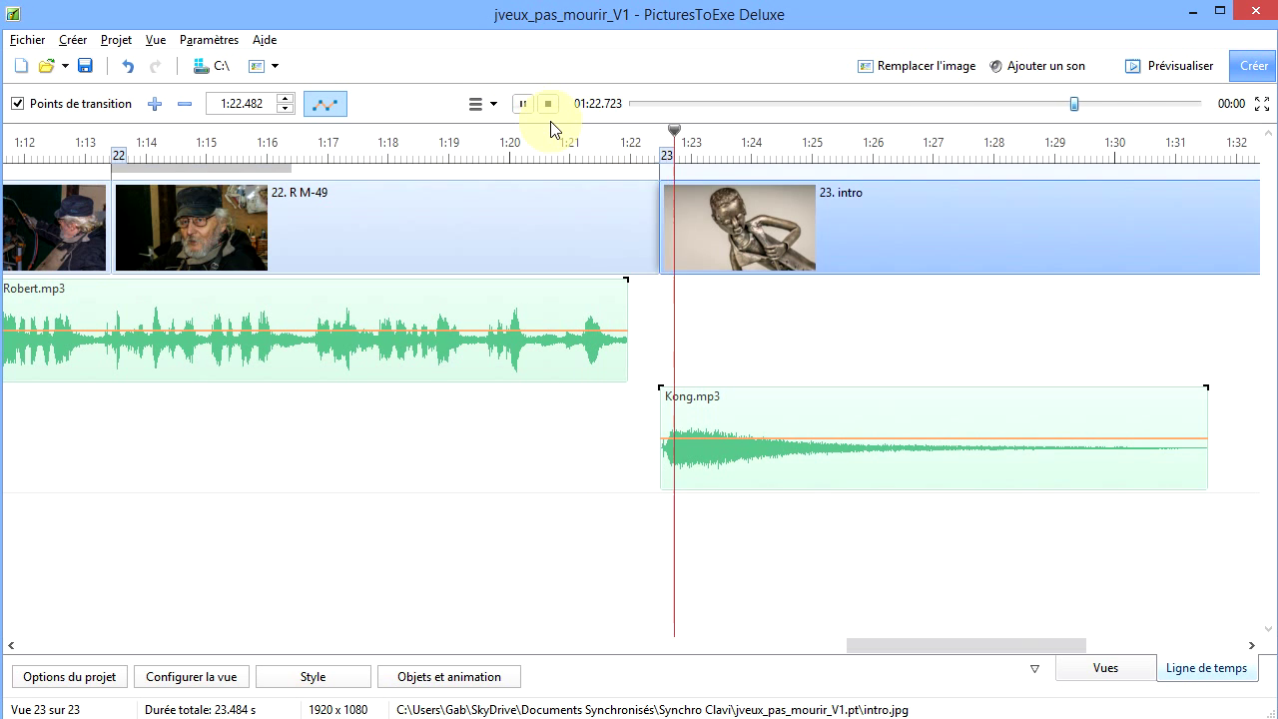
click(547, 104)
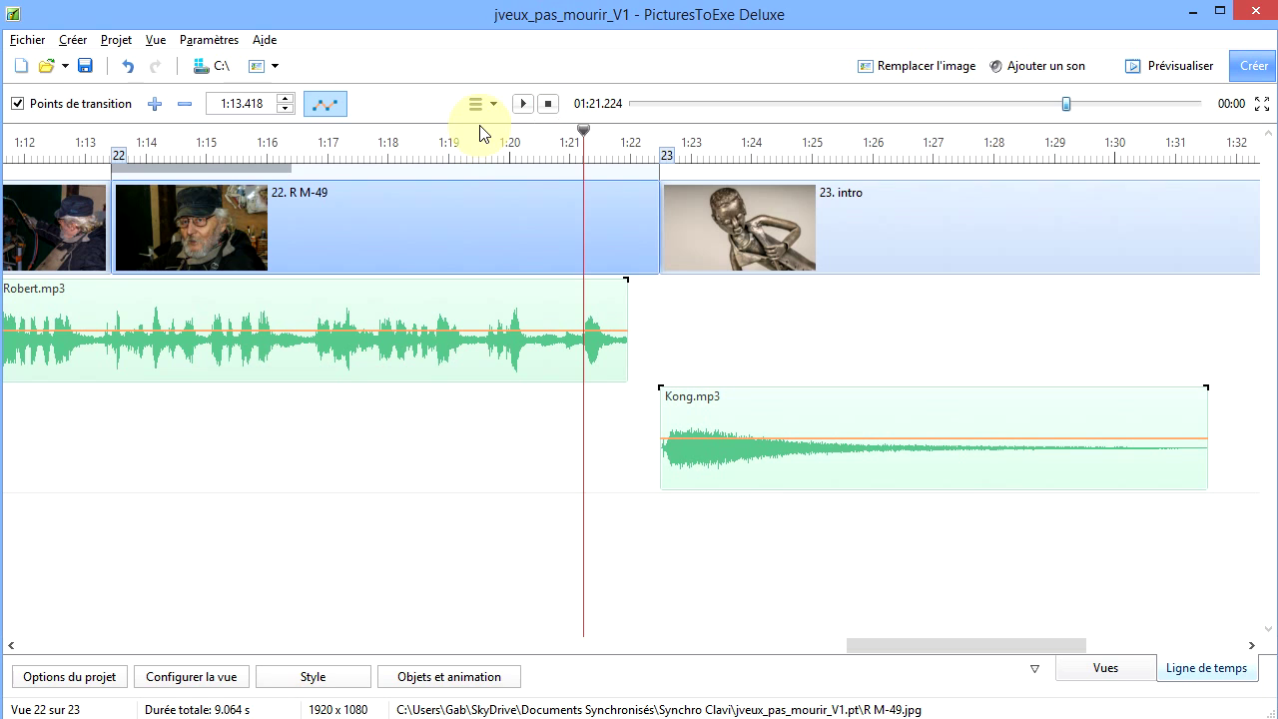
- Listen to the closing passage of Robert.mp3 from 1:19.509, and again from 1:17.416
click(479, 140)
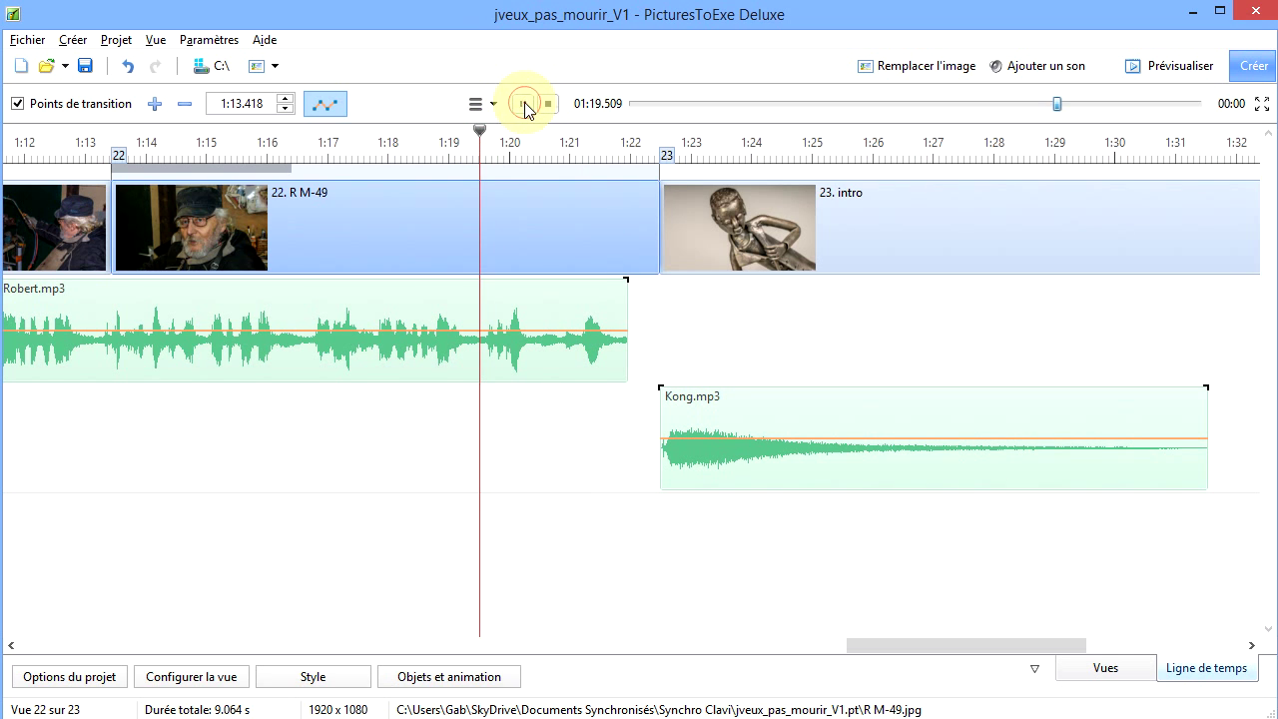
click(524, 103)
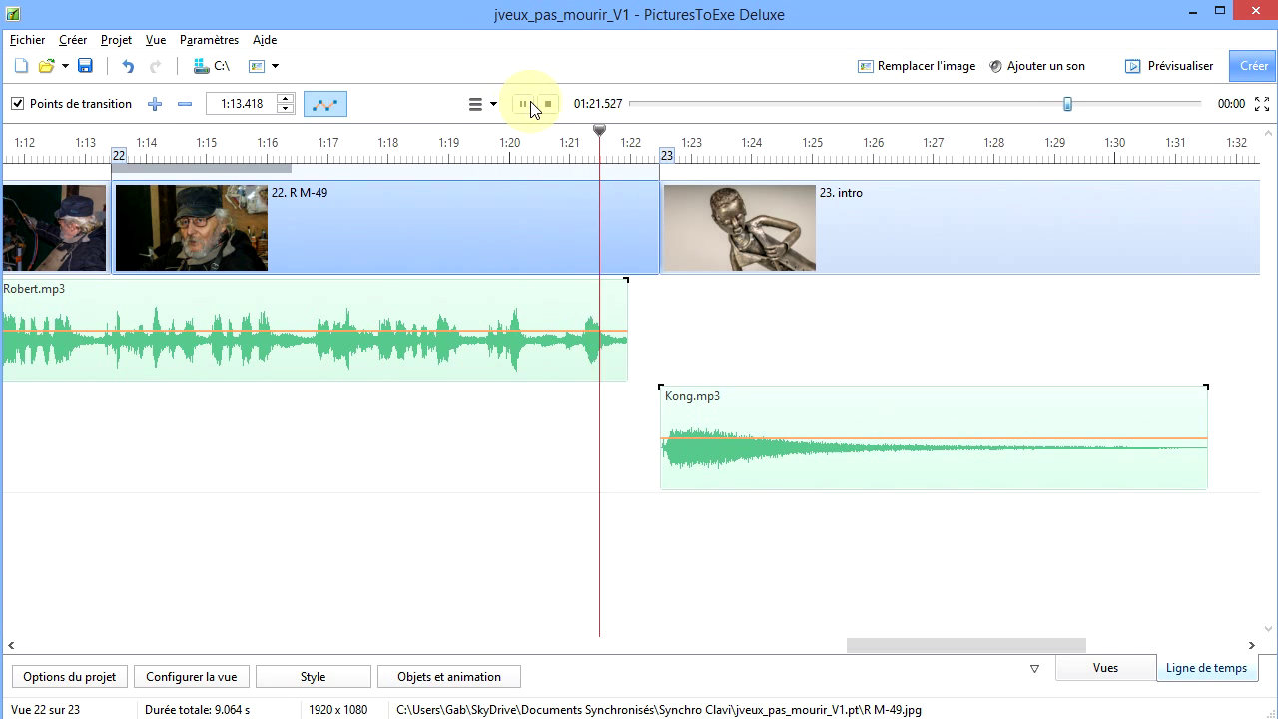
click(547, 105)
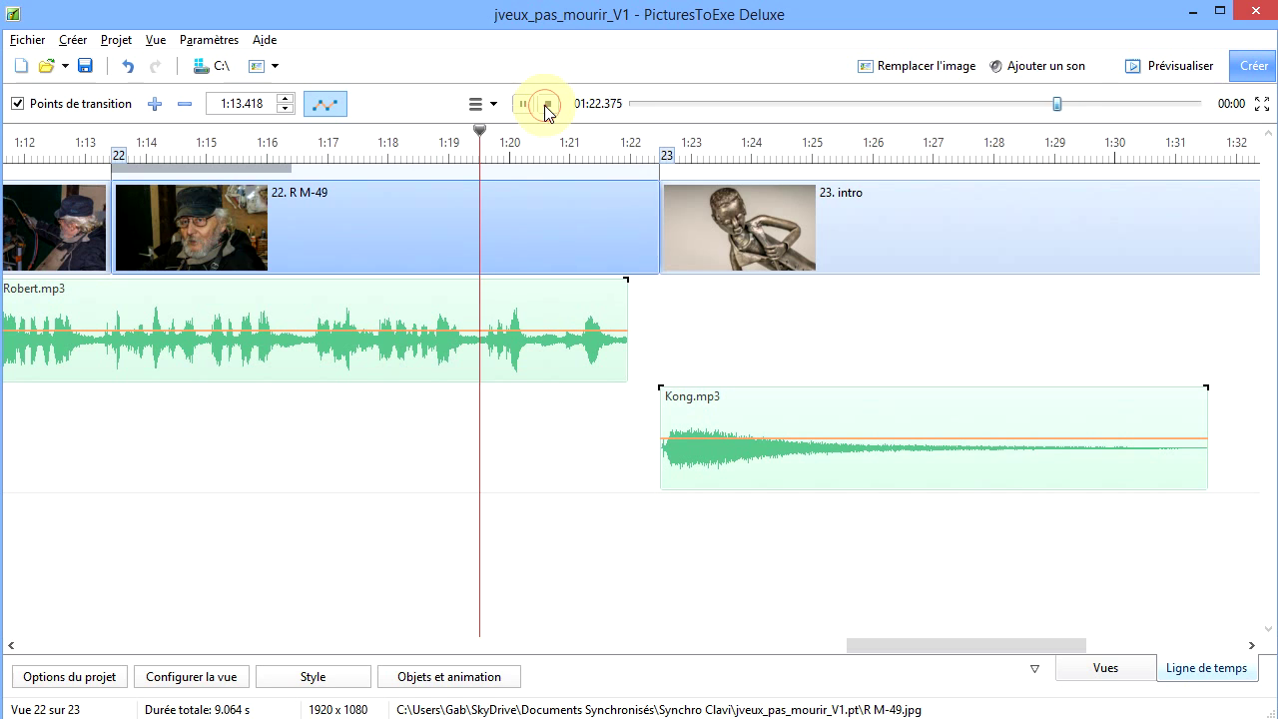
click(352, 132)
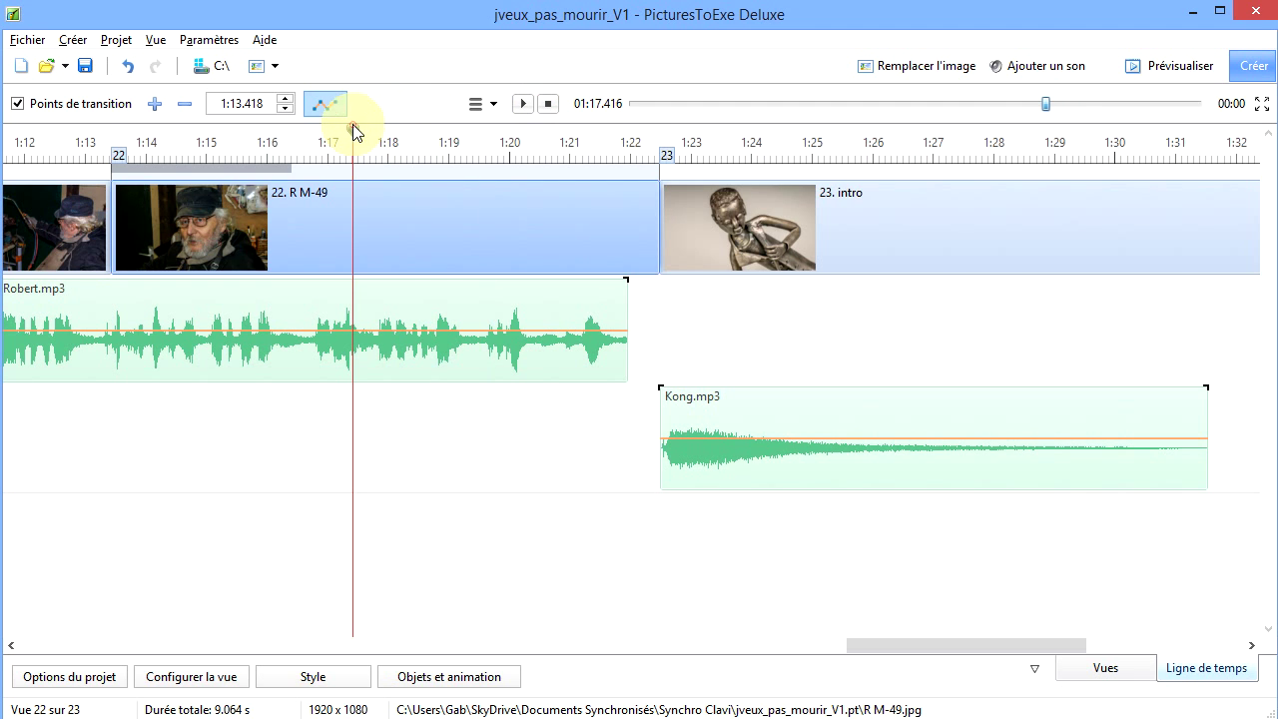
click(524, 103)
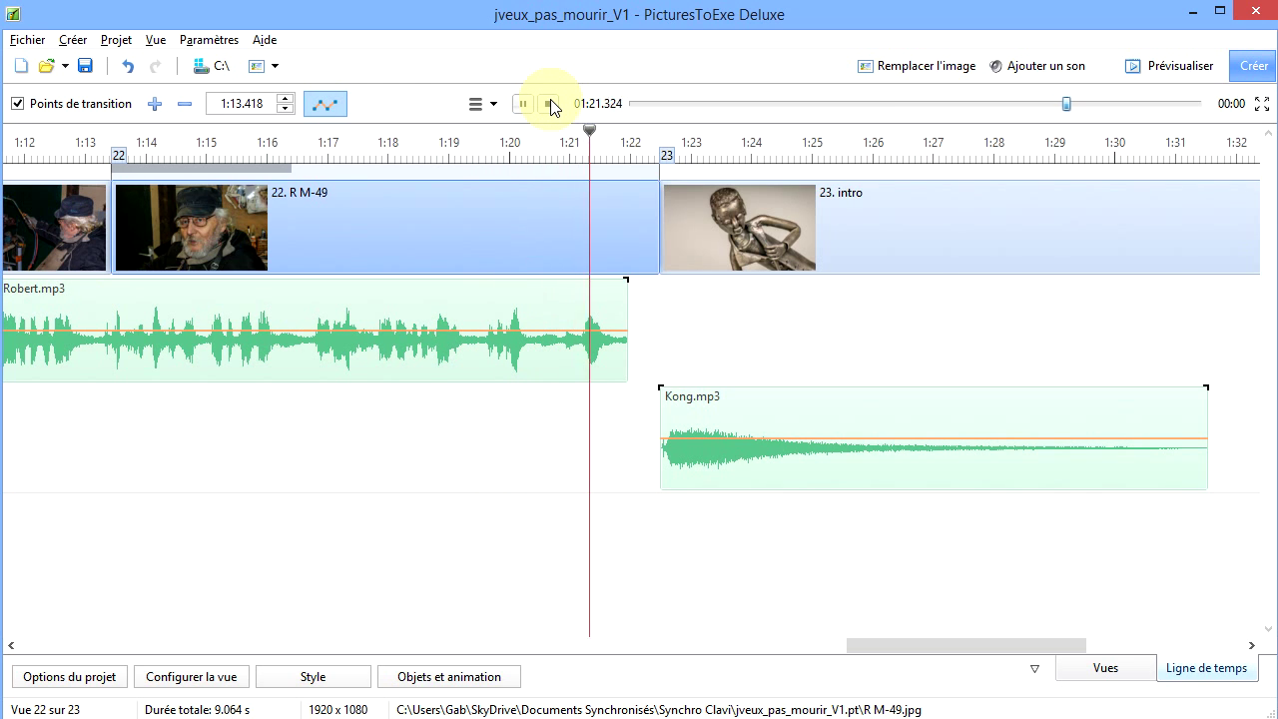
click(549, 104)
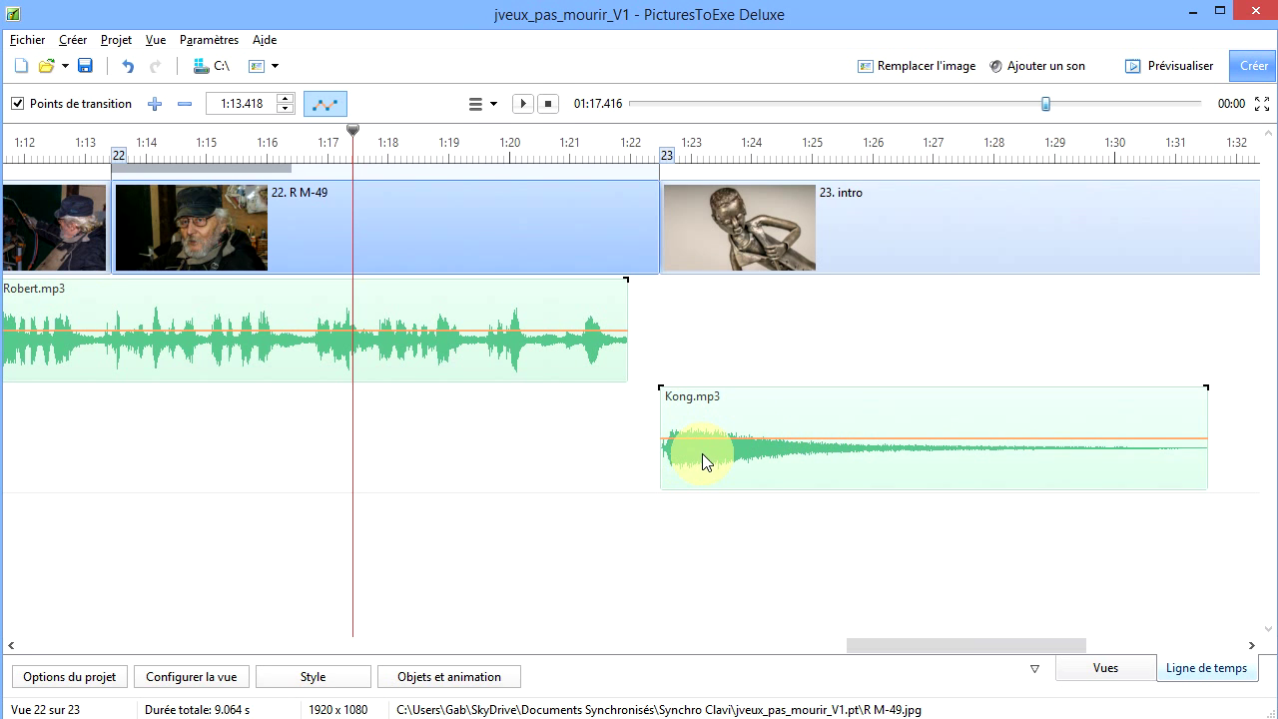
- Move Kong.mp3 to start at 1:21.966, where Robert.mp3 ends, and set its opening fade to 1.5 in the project options
drag(821, 420, 787, 420)
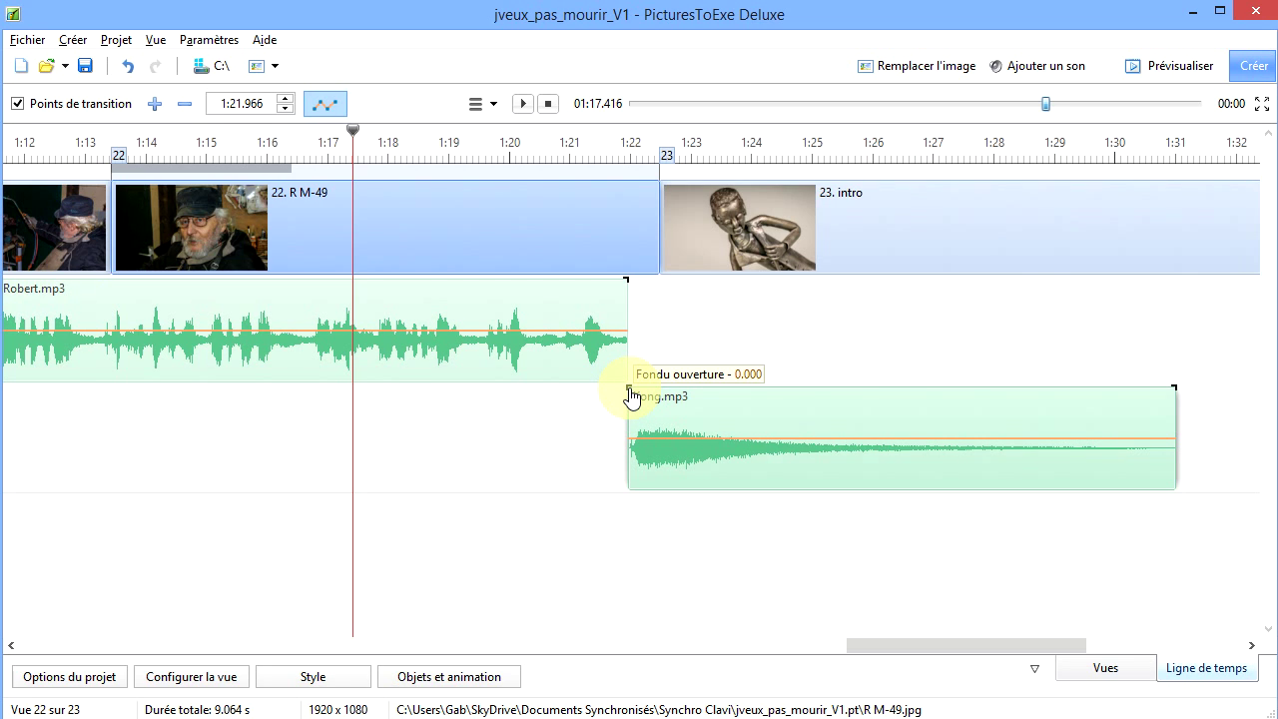
click(76, 680)
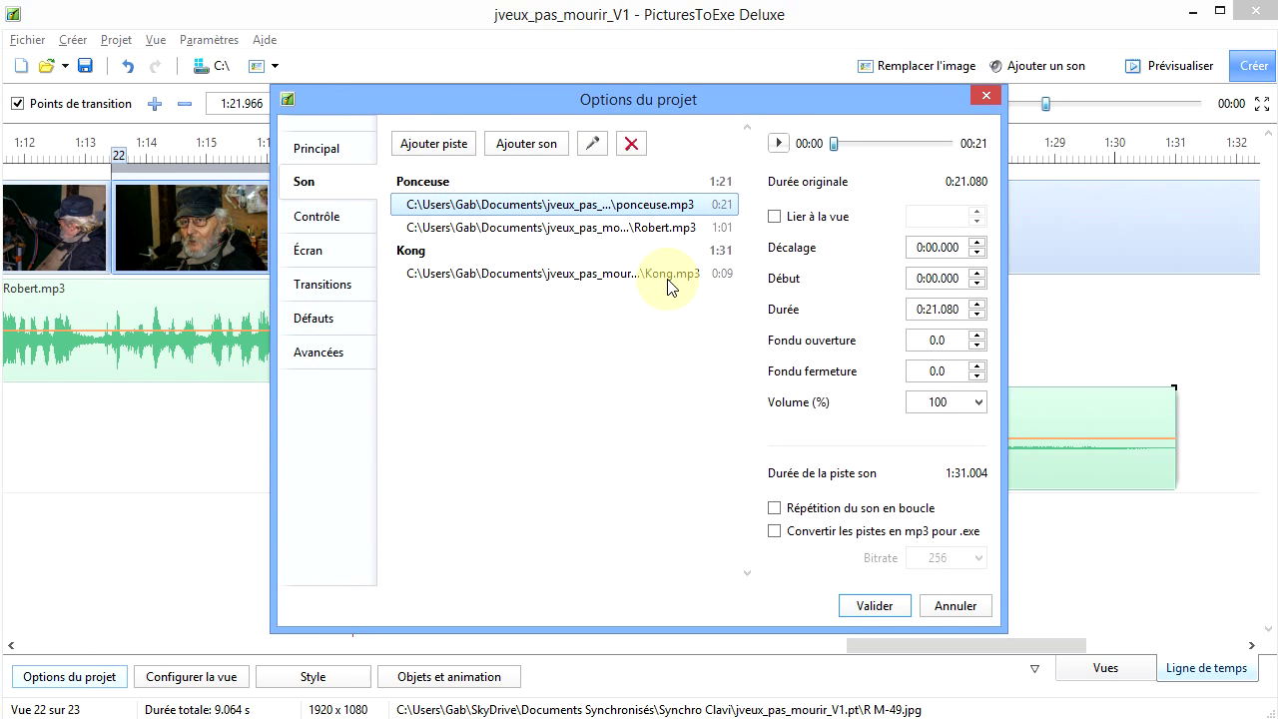
click(667, 274)
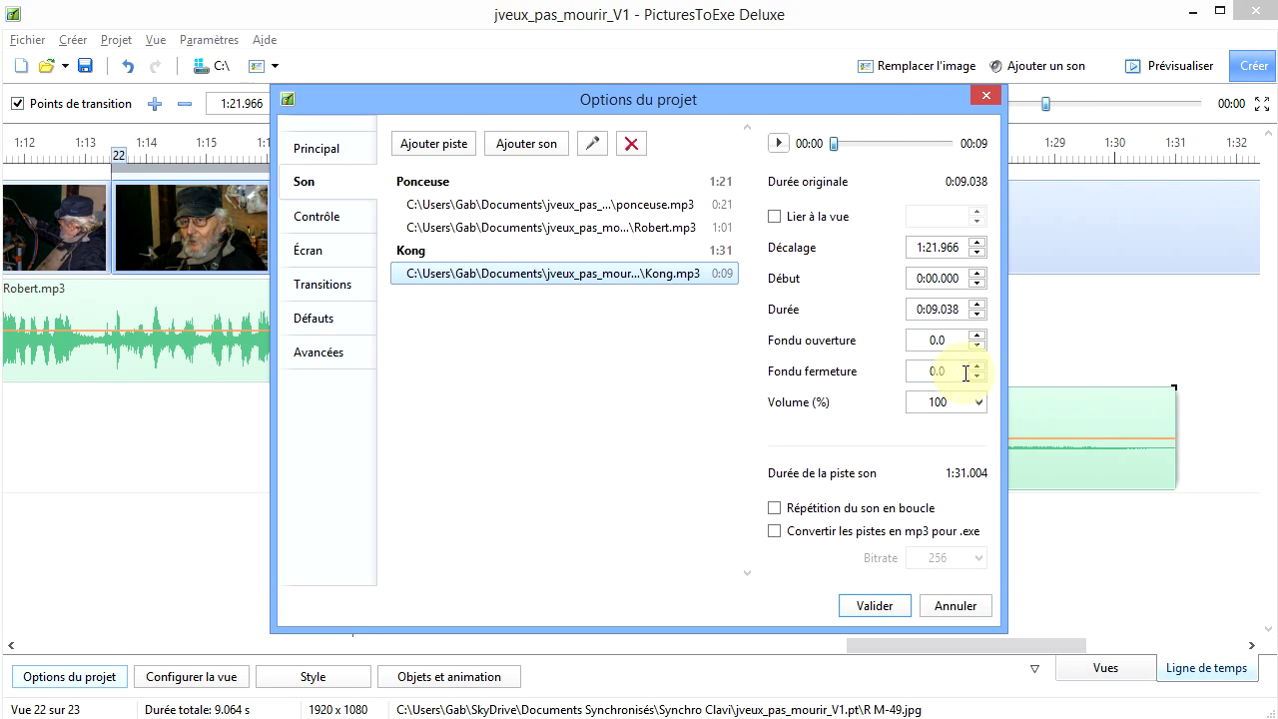
click(977, 336)
click(976, 335)
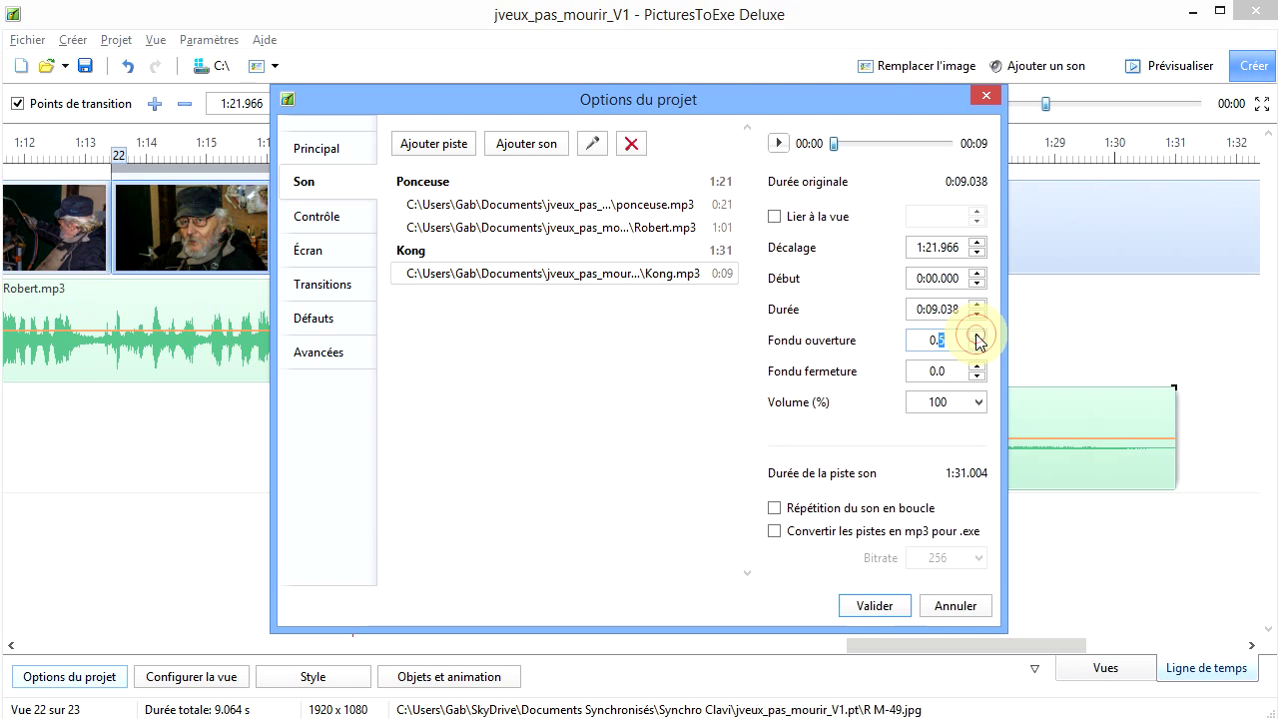
click(977, 336)
click(977, 335)
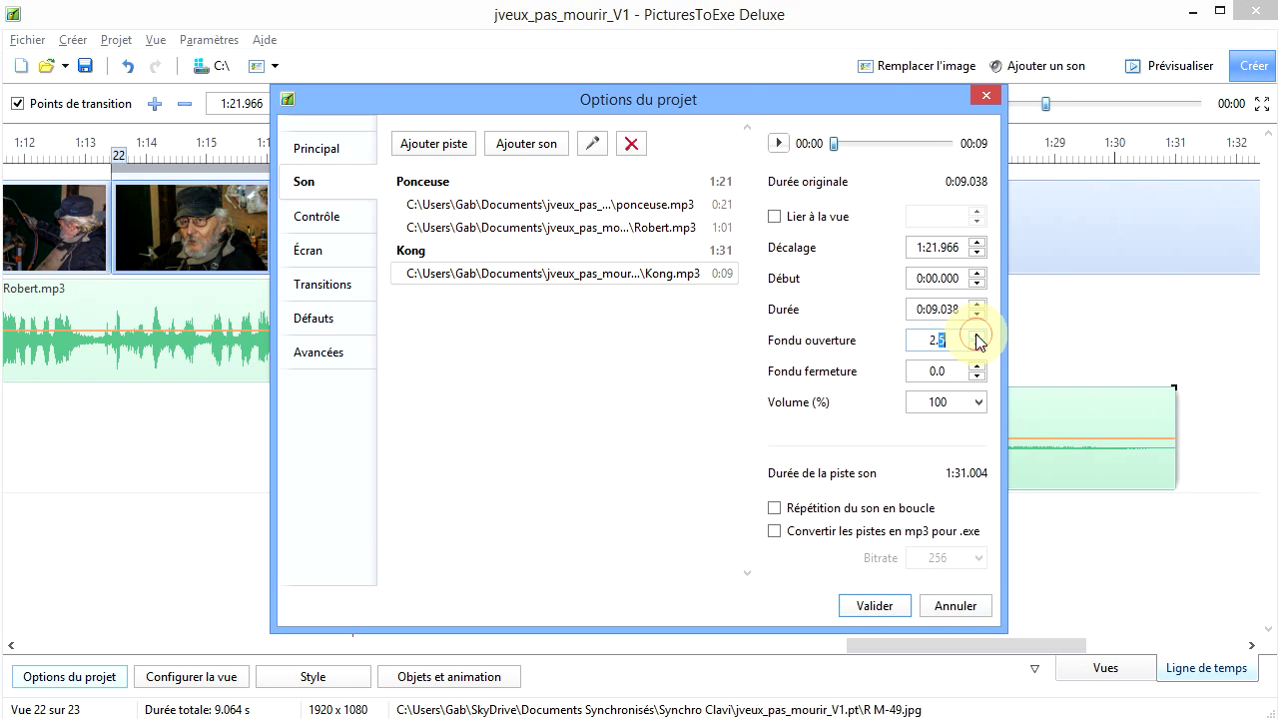
click(977, 335)
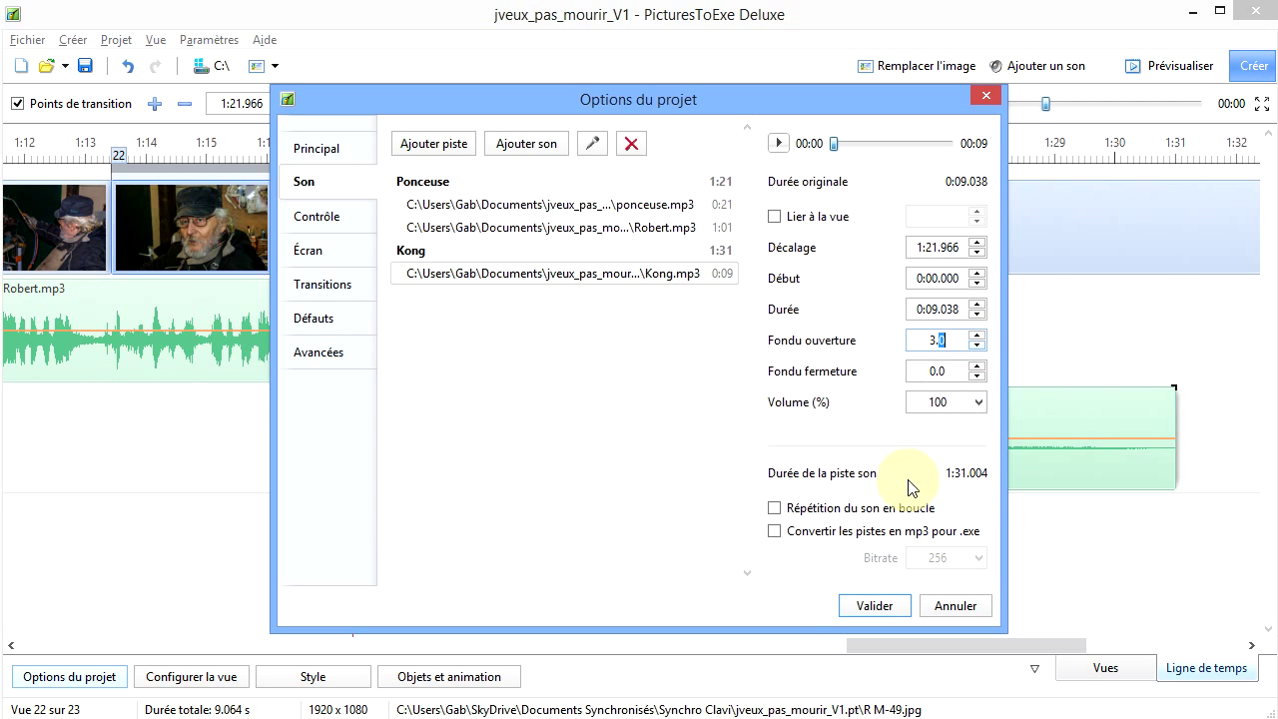
click(977, 347)
click(977, 348)
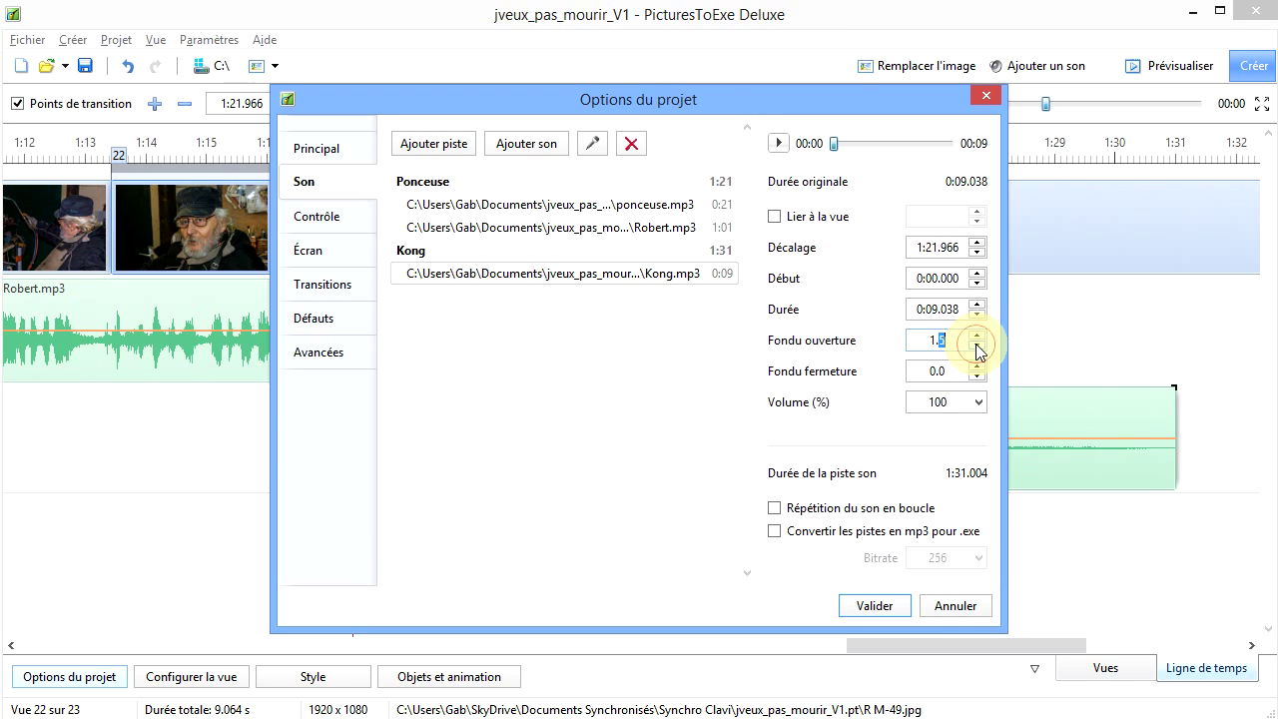
click(873, 606)
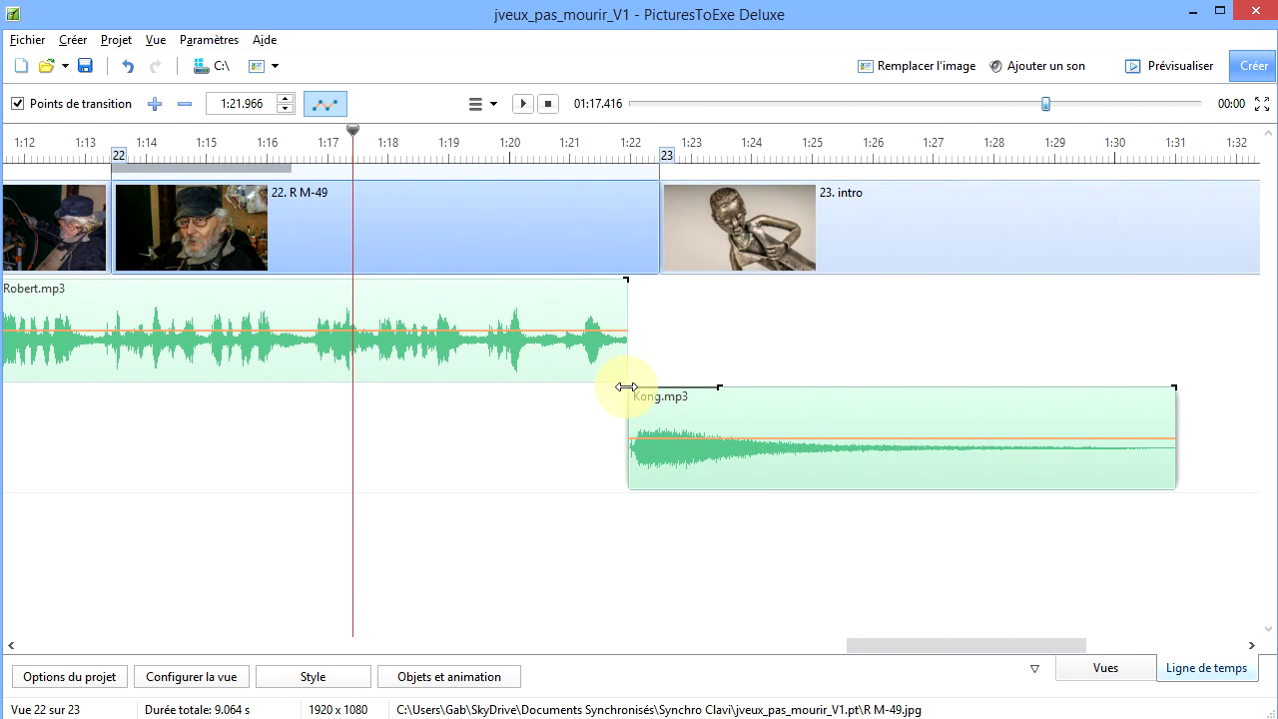
- Shorten the opening fade of Kong.mp3 to about 0.6 s directly on the timeline, and shift the clip to start at 1:21.867
mouse_move(722, 398)
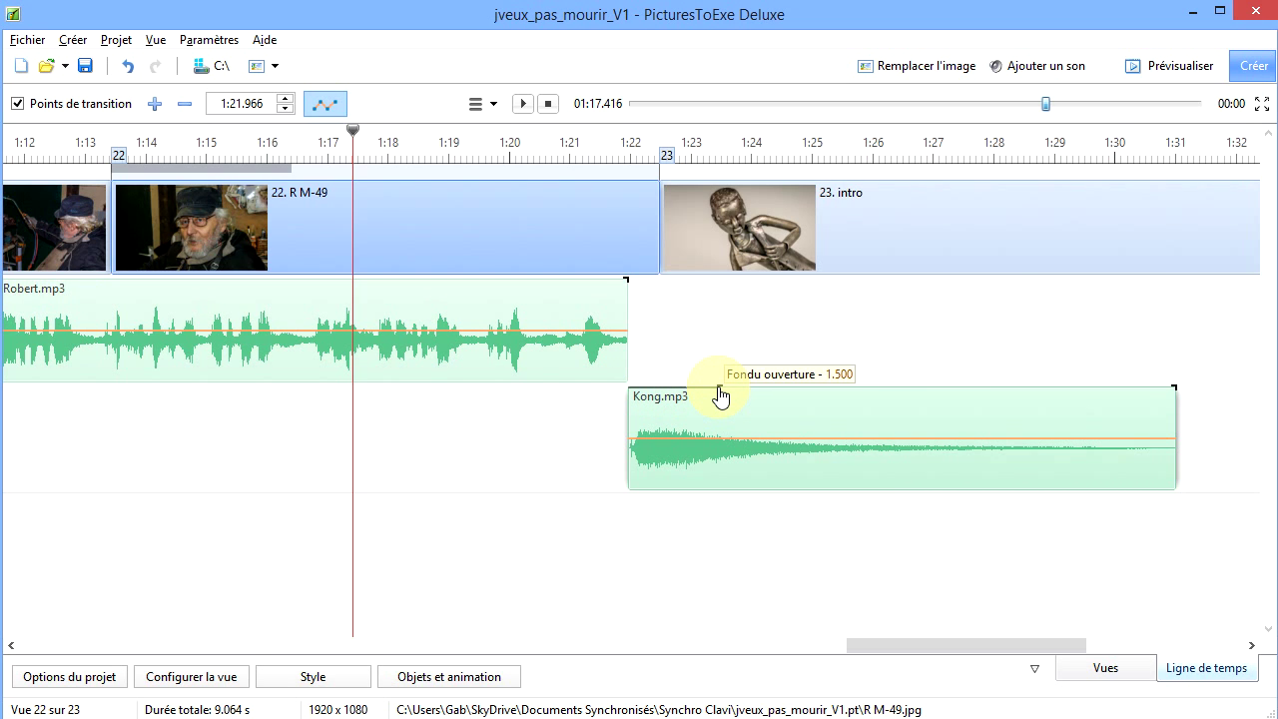
mouse_move(721, 396)
mouse_down()
mouse_move(691, 395)
mouse_move(706, 397)
mouse_up()
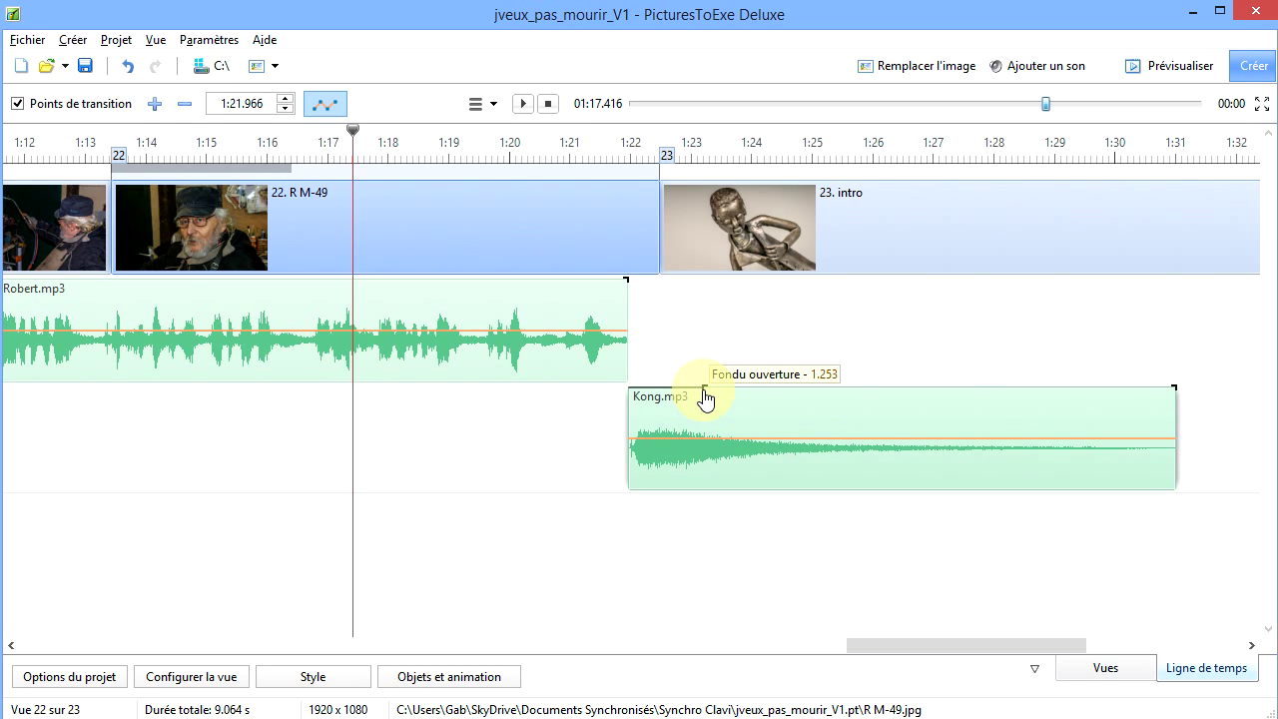
drag(706, 397, 667, 399)
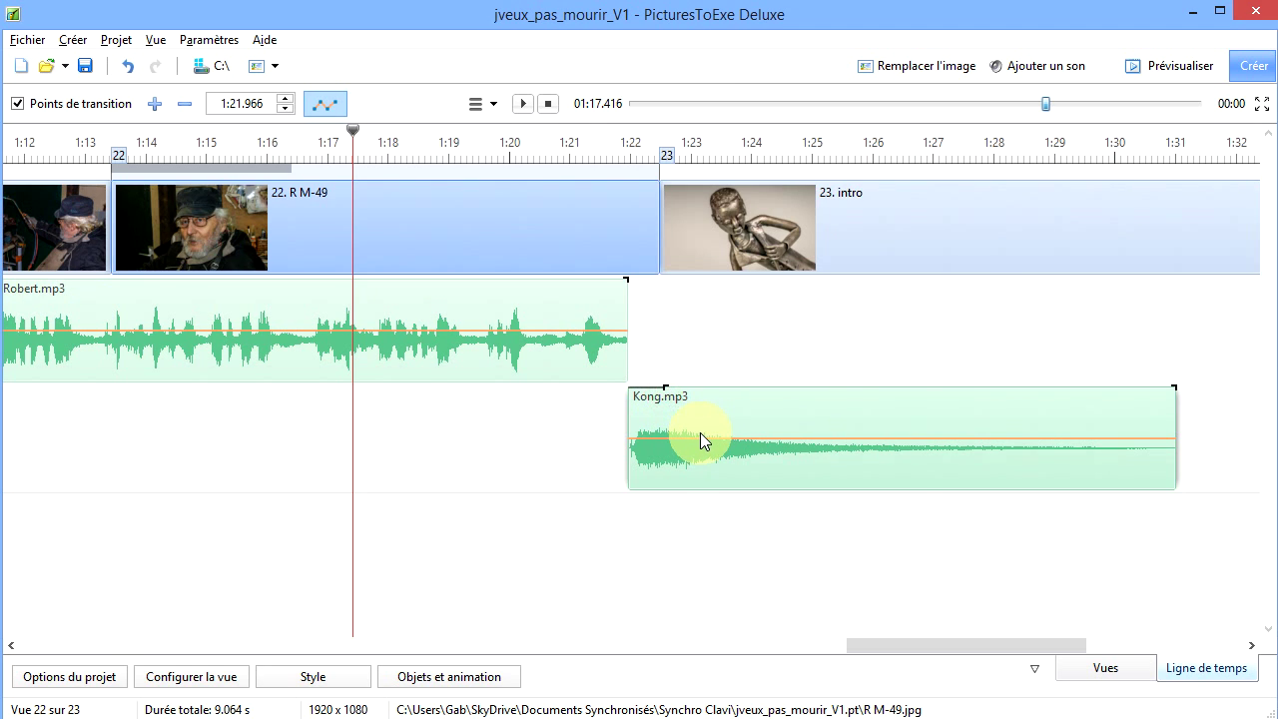
click(726, 423)
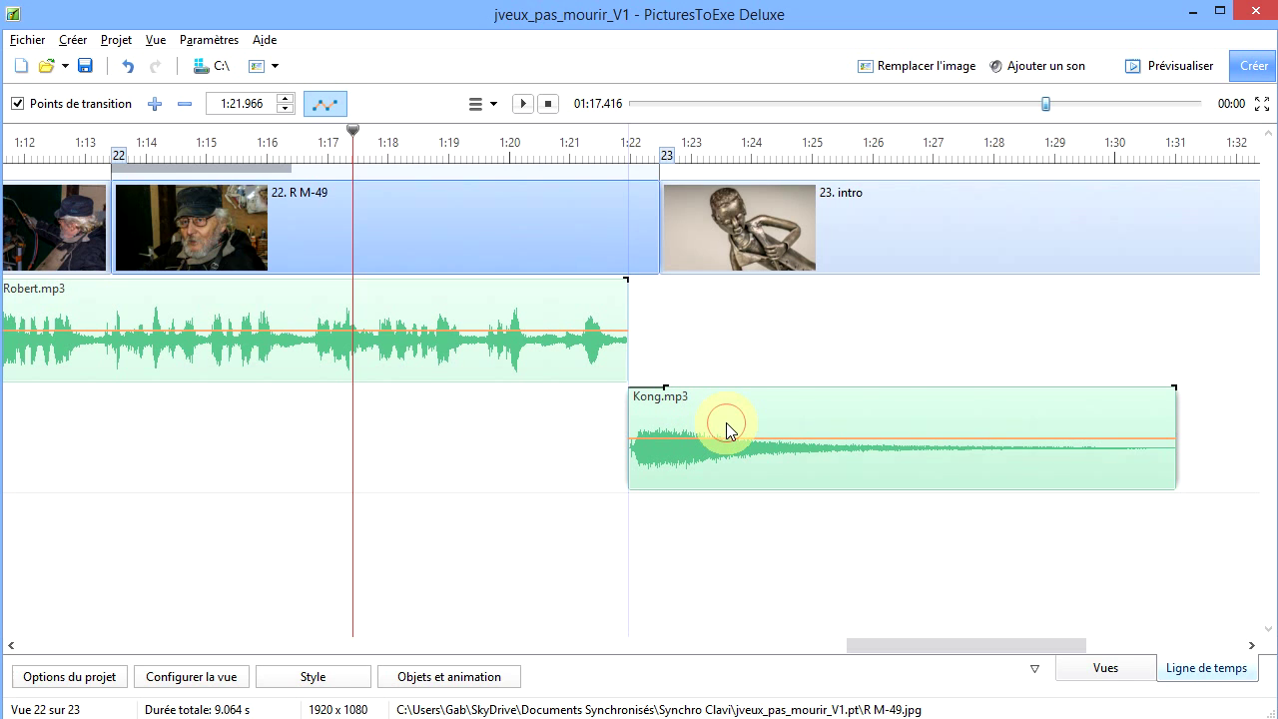
drag(726, 430, 720, 425)
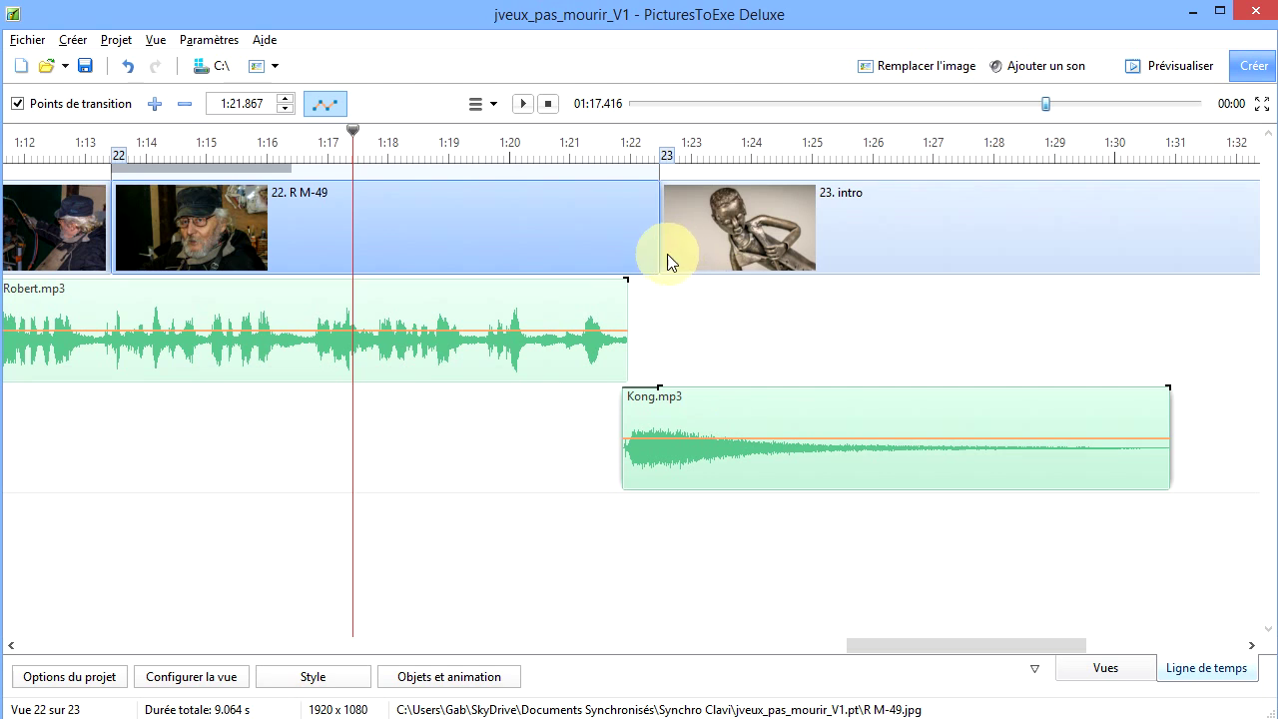
- Listen to the faded transition from Robert.mp3 to Kong.mp3, playing from 1:20.531
click(592, 165)
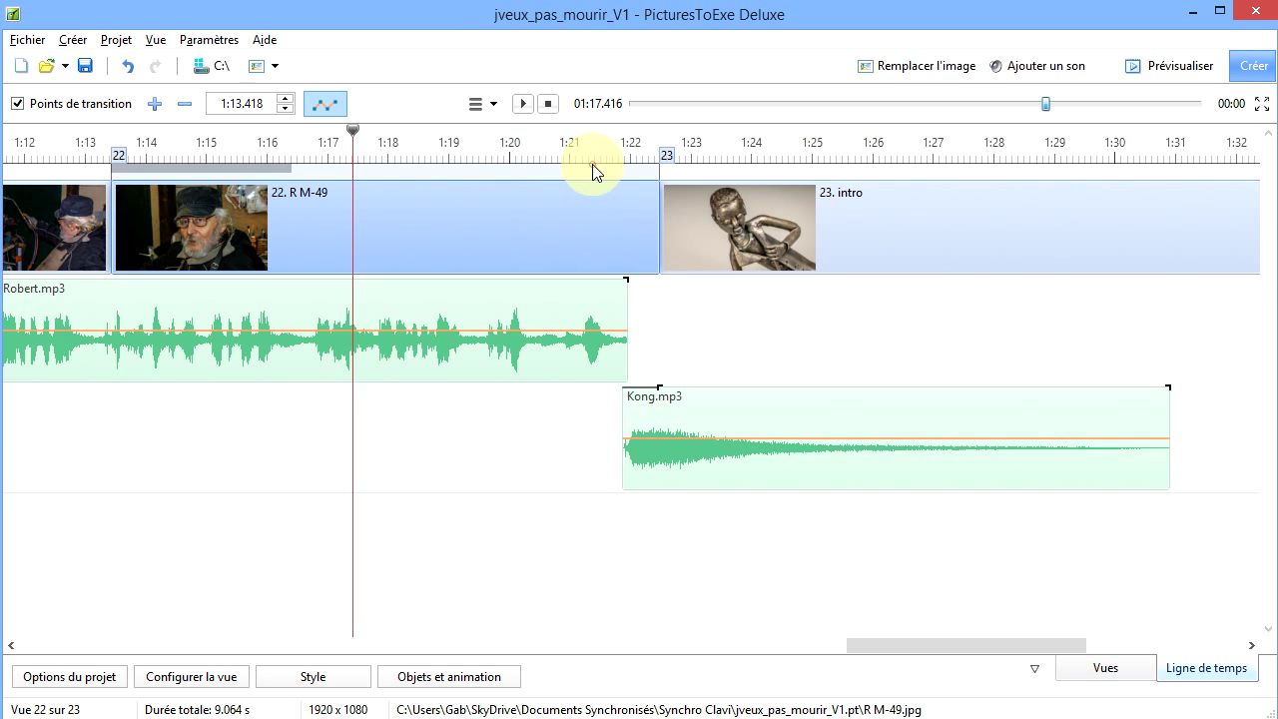
click(542, 162)
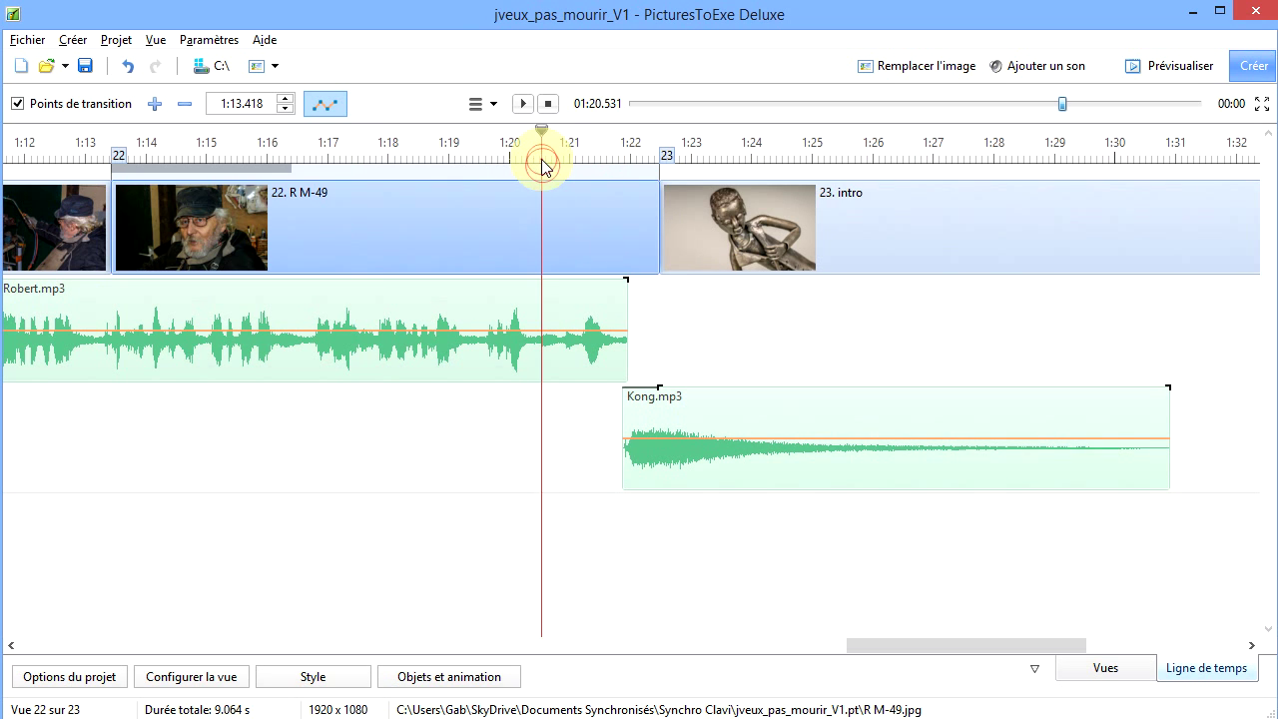
click(523, 104)
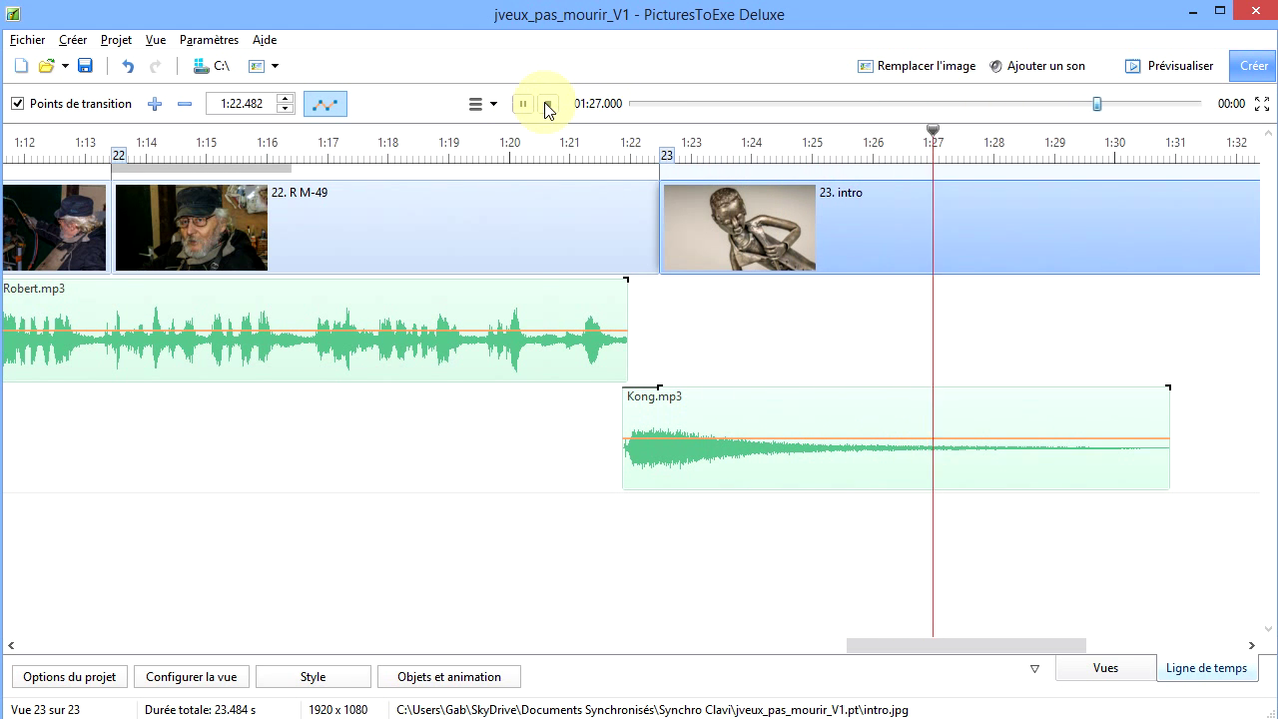
click(547, 104)
click(660, 409)
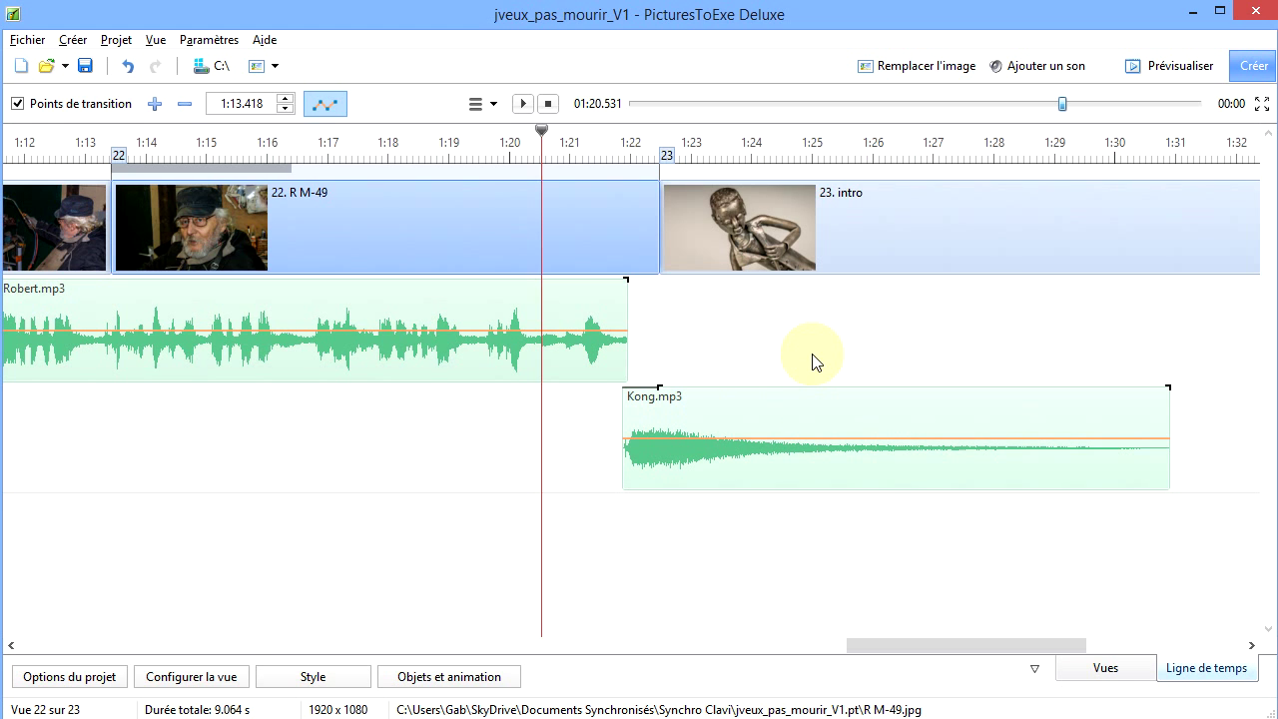
drag(962, 647, 890, 631)
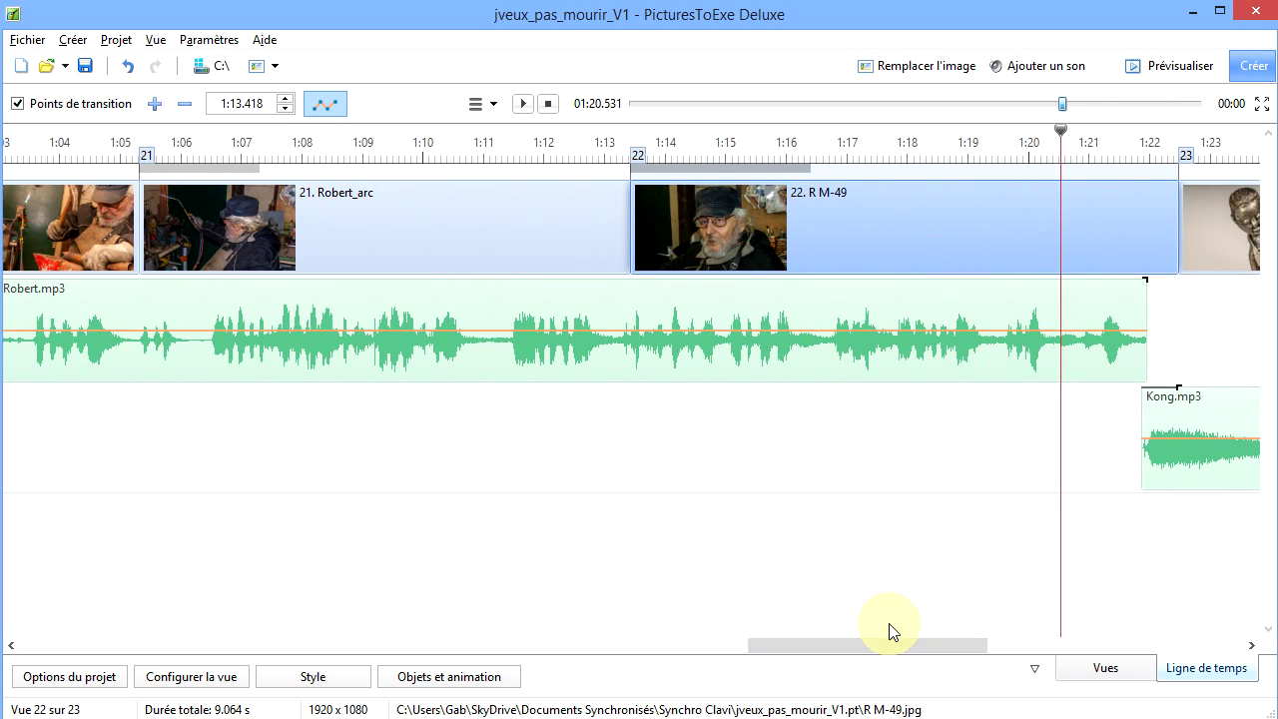